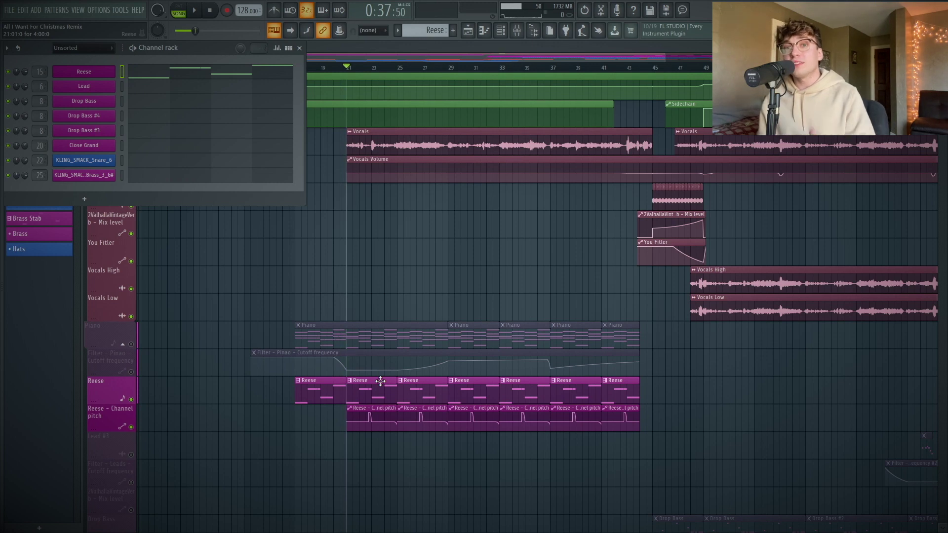
# Step: Play the arrangement from bar 21, then zoom in on the Reese tracks around bars 19–24
pyautogui.press('space')
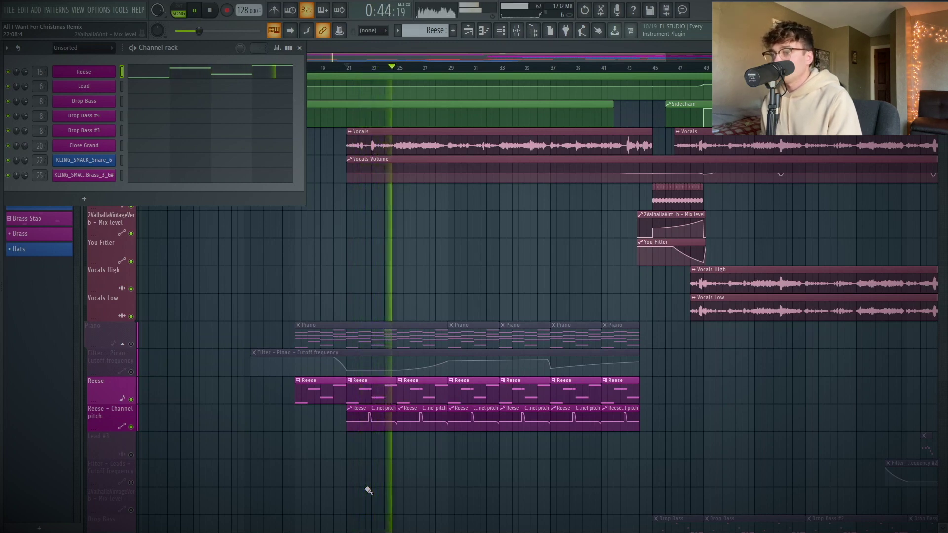
pyautogui.press('space')
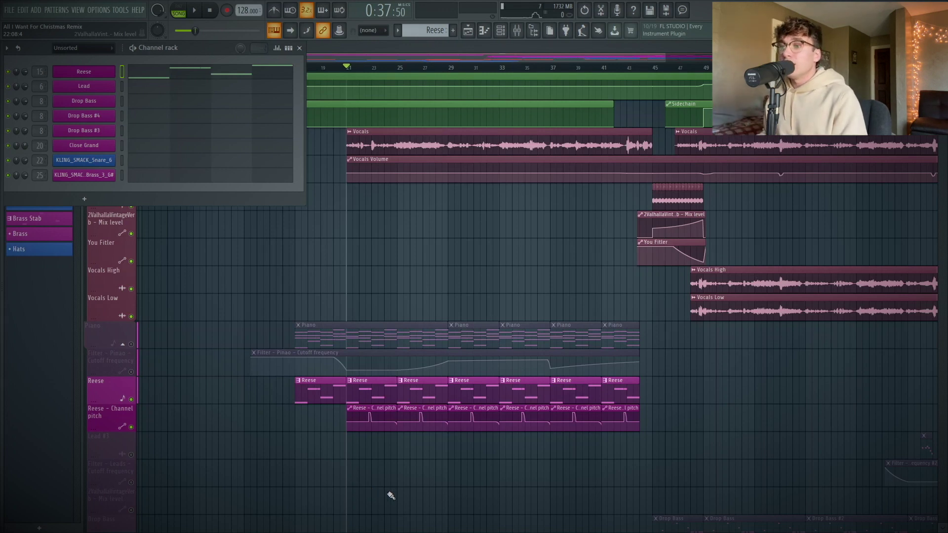
pyautogui.moveTo(317, 468); pyautogui.dragTo(425, 346)
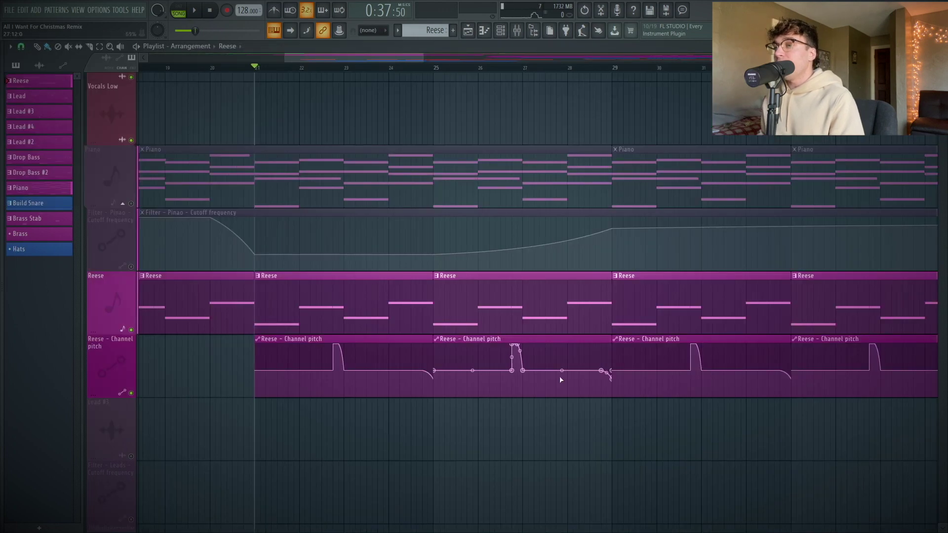
# Step: Set the playhead just before the pitch dip near bar 22.75 and briefly audition it
pyautogui.moveTo(487, 70); pyautogui.dragTo(404, 82)
pyautogui.moveTo(501, 87); pyautogui.dragTo(518, 86)
pyautogui.press('space')
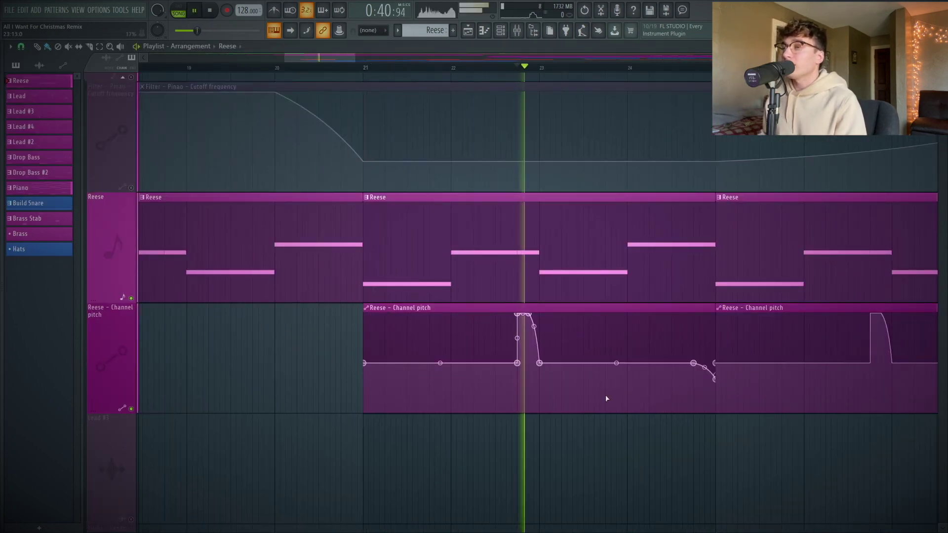
pyautogui.press('space')
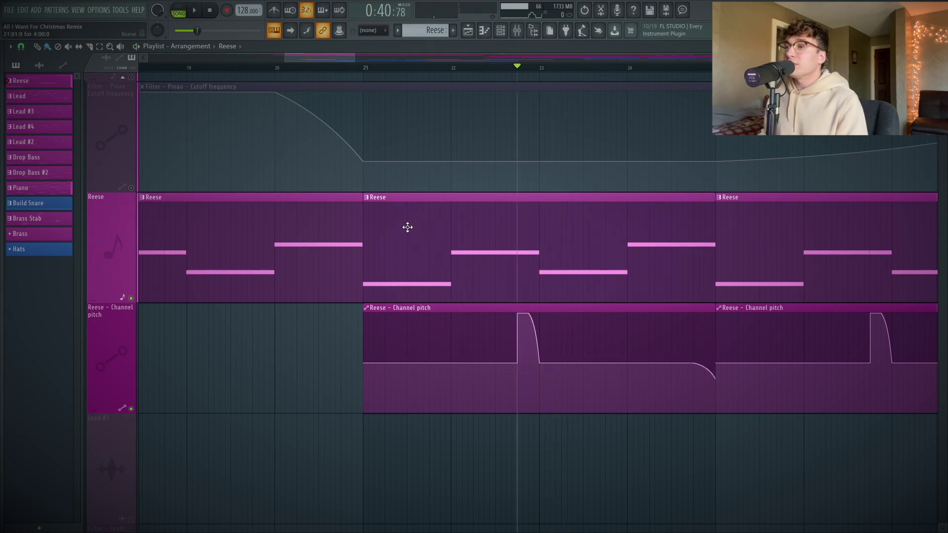
pyautogui.moveTo(579, 321)
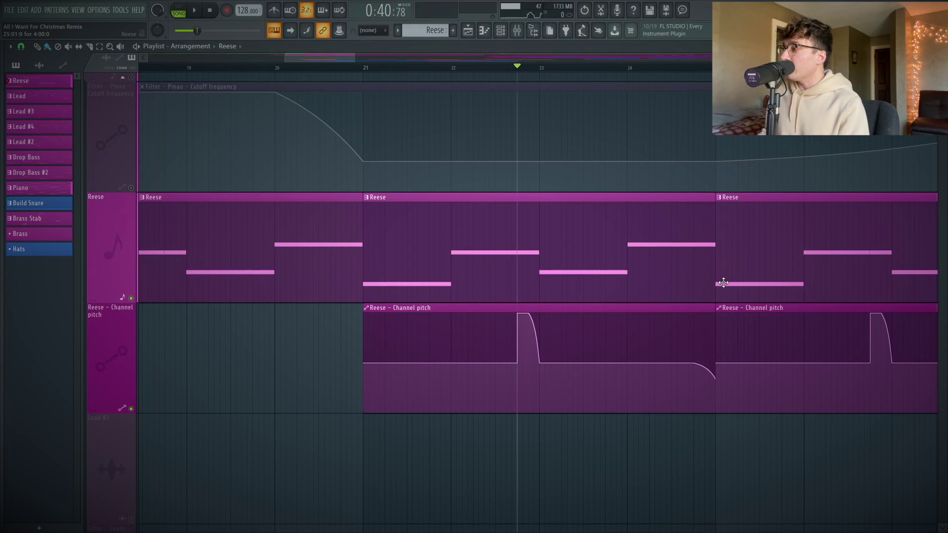
pyautogui.moveTo(702, 364)
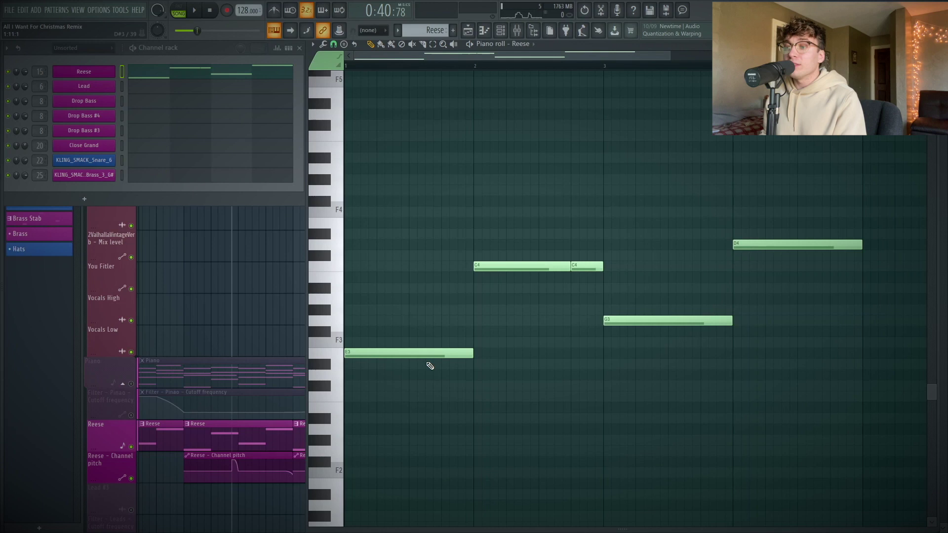
# Step: Close the piano roll and channel rack, then play the playlist briefly from bar 21
pyautogui.press('Escape')
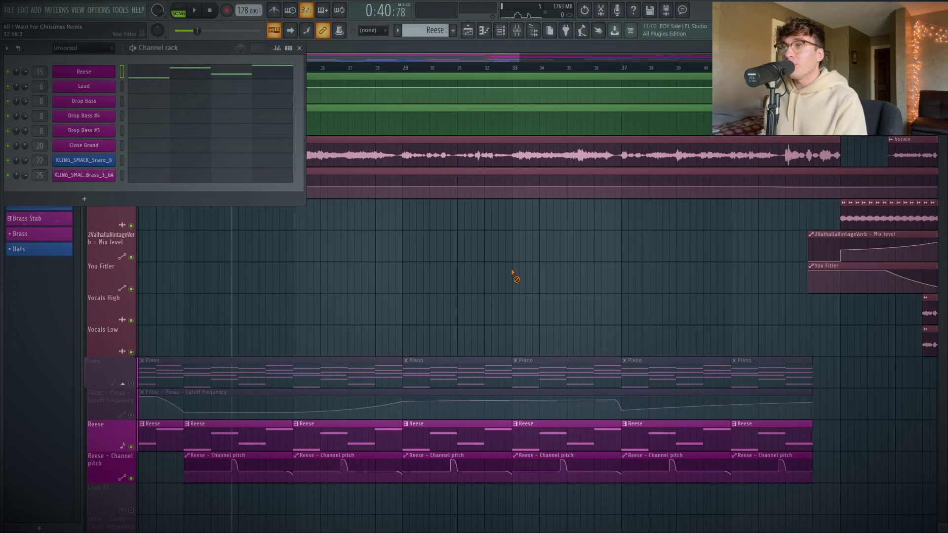
pyautogui.press('Escape')
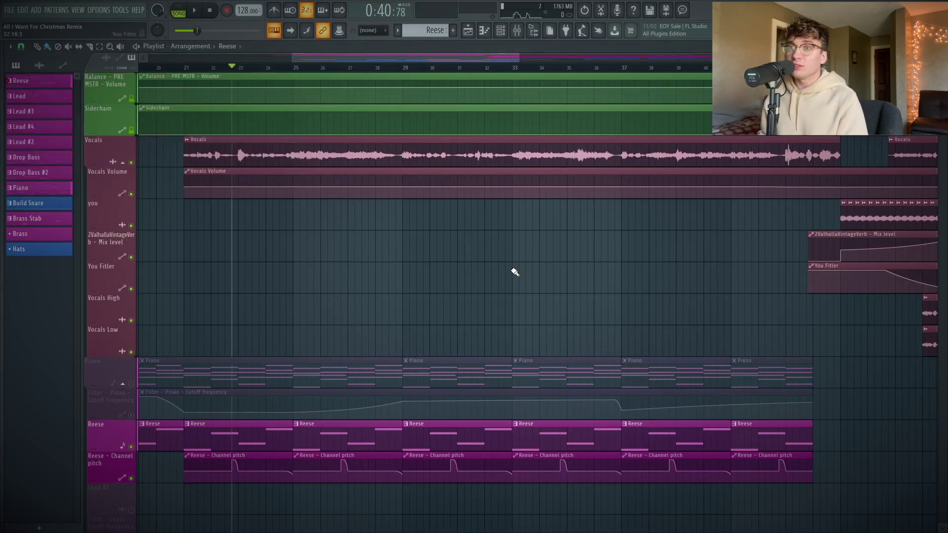
pyautogui.click(190, 69)
pyautogui.press('space')
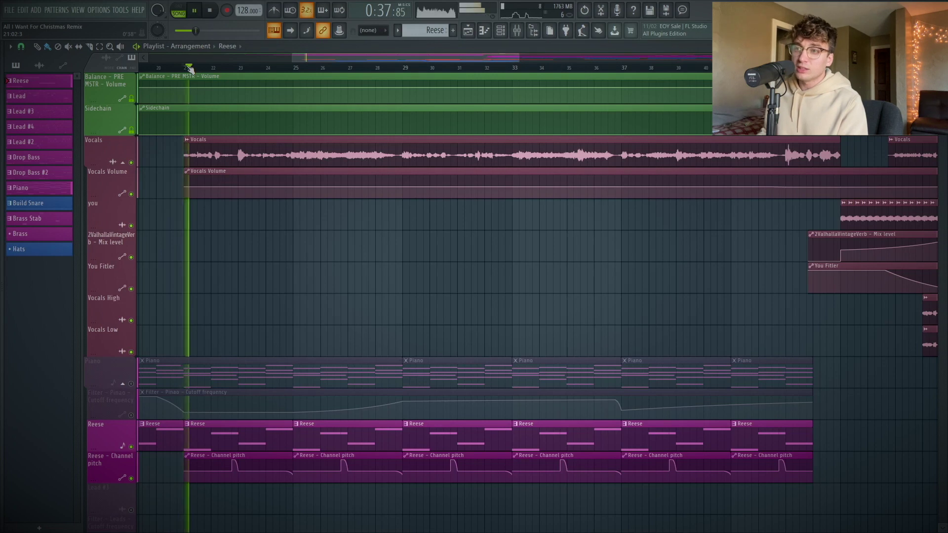
pyautogui.press('space')
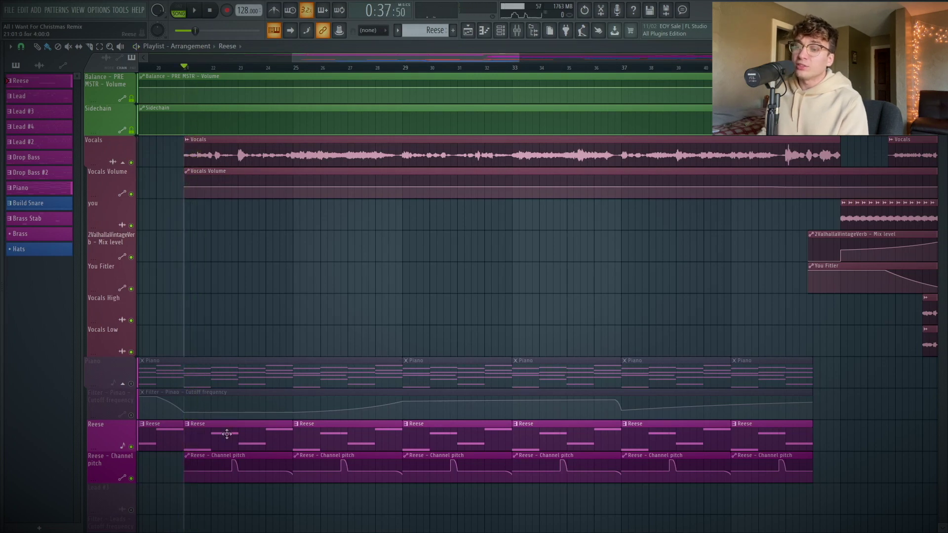
# Step: Raise the Reese's first note from E3 to G3, preview it, then restore E3
pyautogui.press('F7')
pyautogui.hscroll(-2, 440, 295)
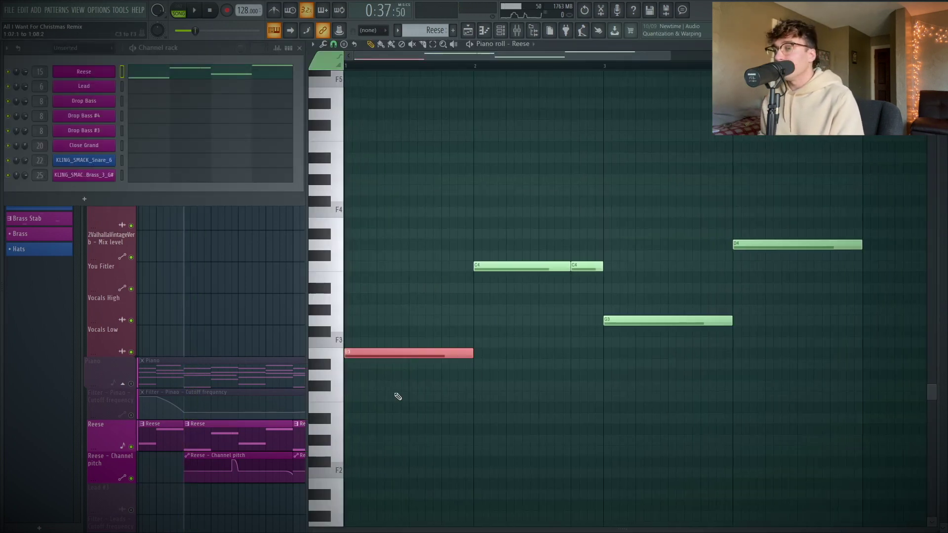
pyautogui.moveTo(392, 354); pyautogui.dragTo(378, 320)
pyautogui.press('space')
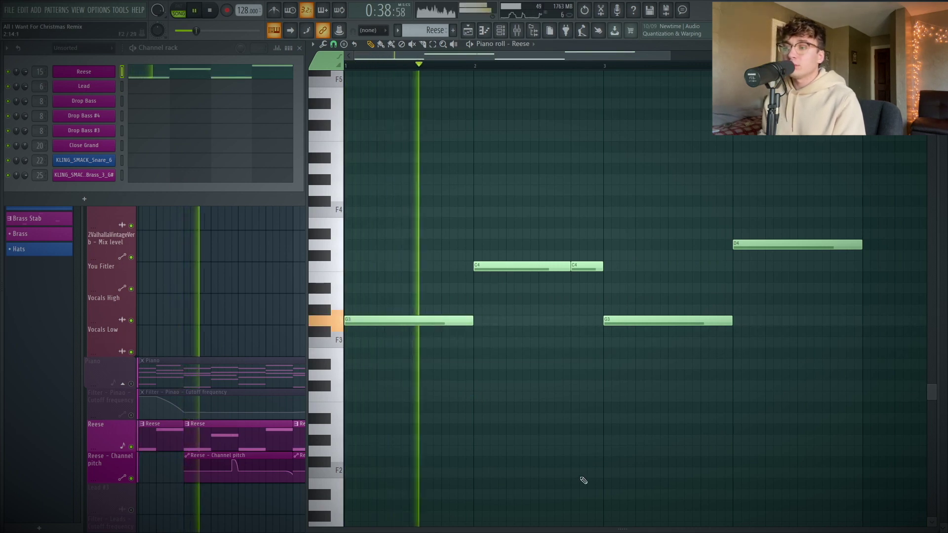
pyautogui.press('space')
pyautogui.moveTo(384, 320); pyautogui.dragTo(373, 356)
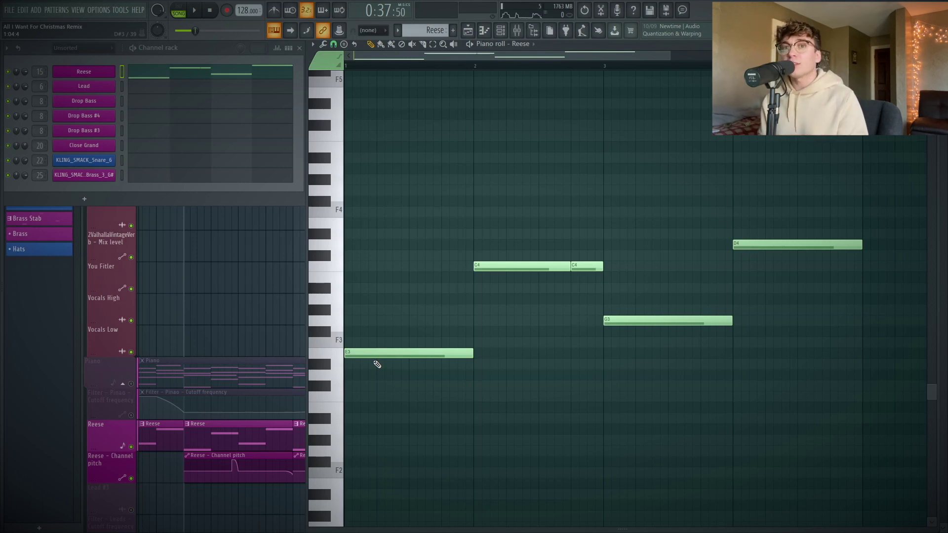
pyautogui.press('F5')
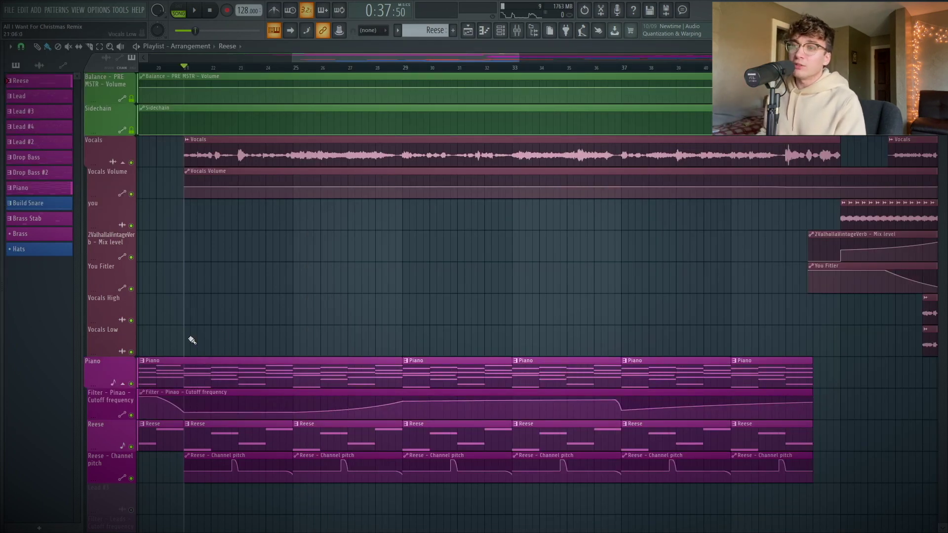
# Step: Play from bar 21, stop, and bring up the Mixer with F9
pyautogui.press('space')
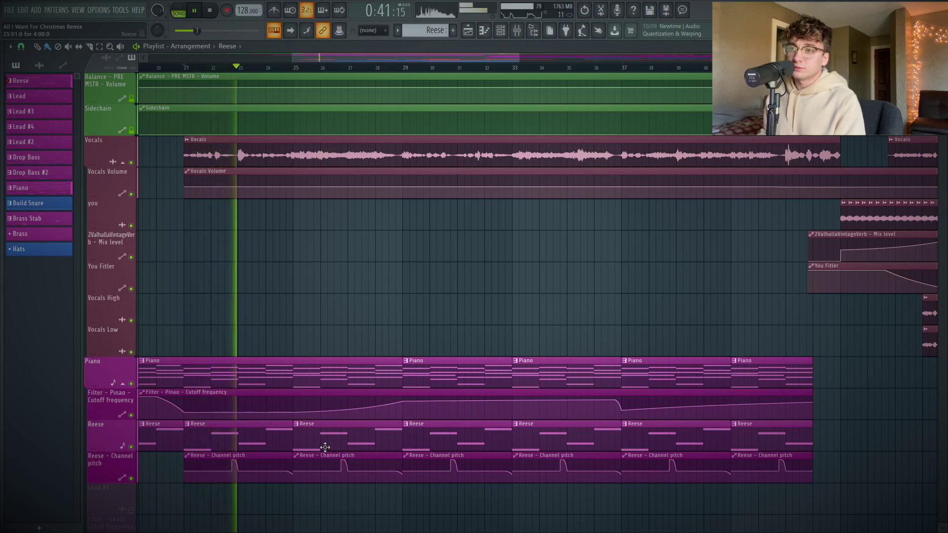
pyautogui.press('space')
pyautogui.press('F9')
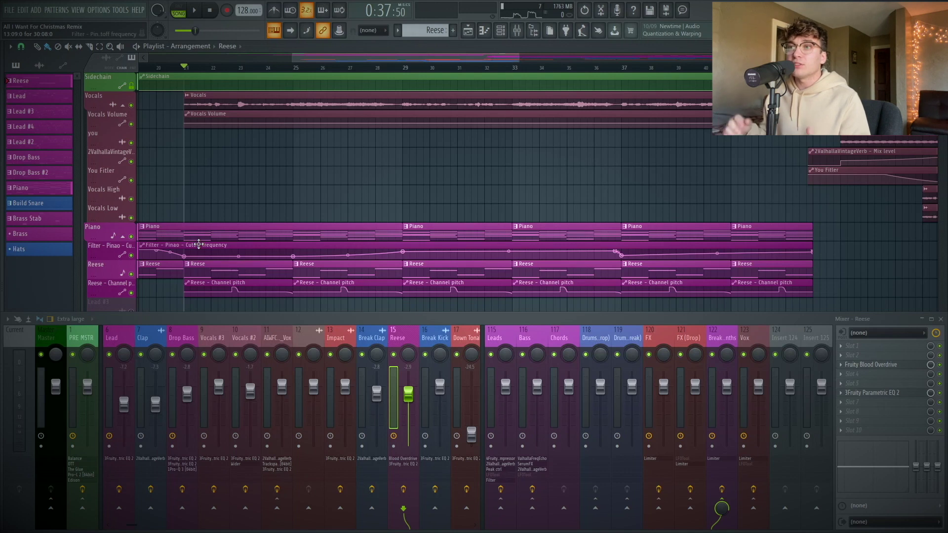
# Step: Inspect the vocals' Trackspacer and Parametric EQ 2, then open RC-20 Retro Color on the piano insert
pyautogui.click(232, 105)
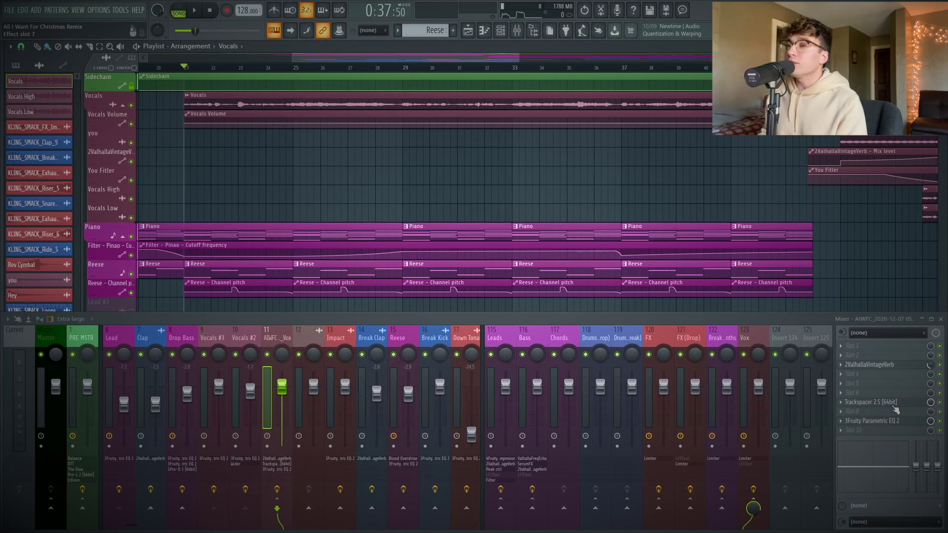
pyautogui.click(895, 410)
pyautogui.press('Escape')
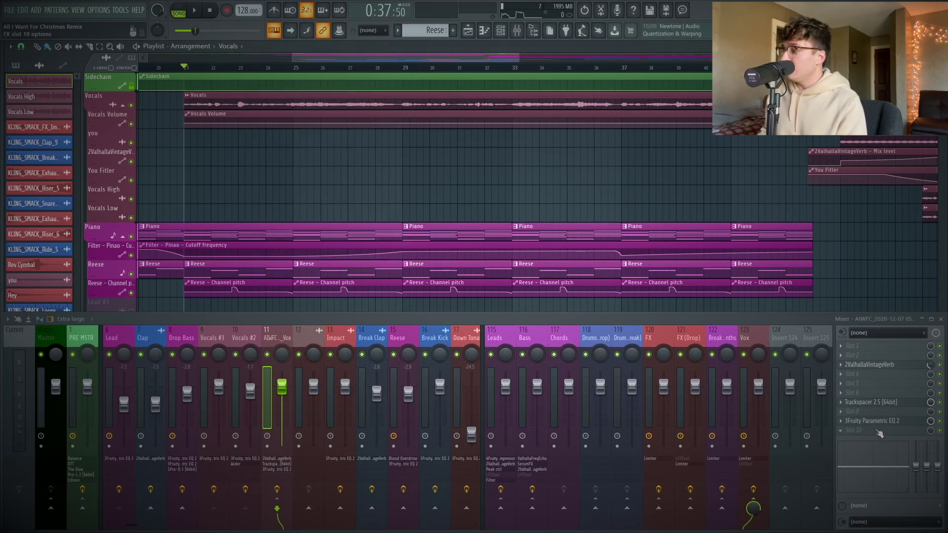
pyautogui.click(878, 426)
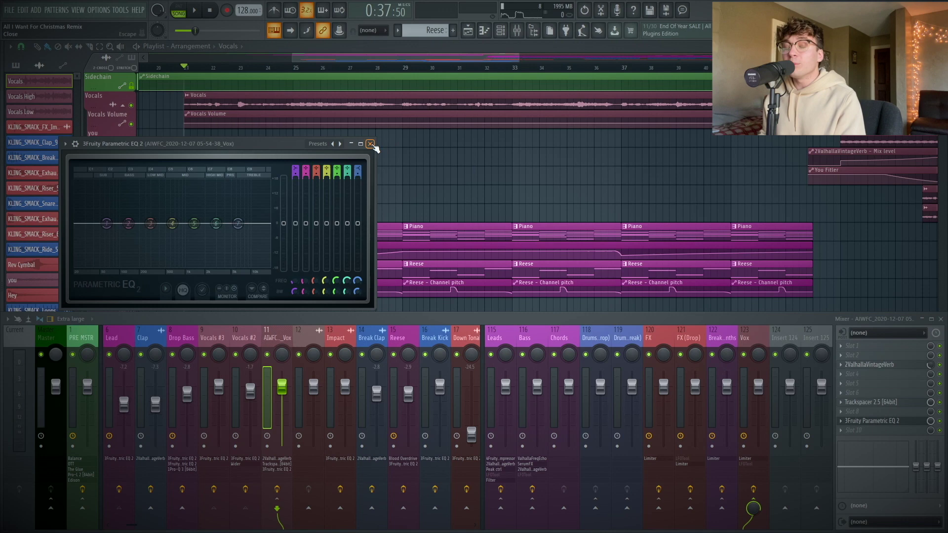
pyautogui.click(371, 144)
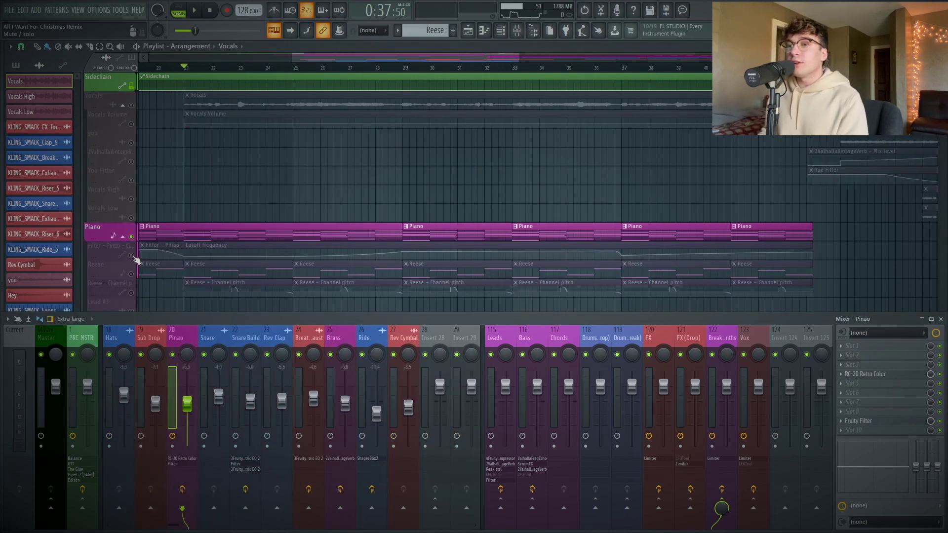
pyautogui.click(135, 258)
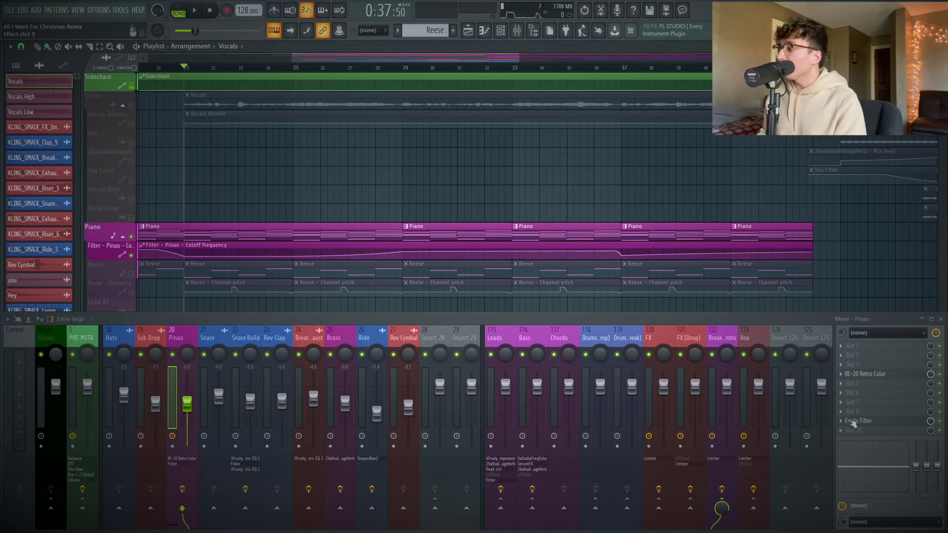
pyautogui.click(869, 375)
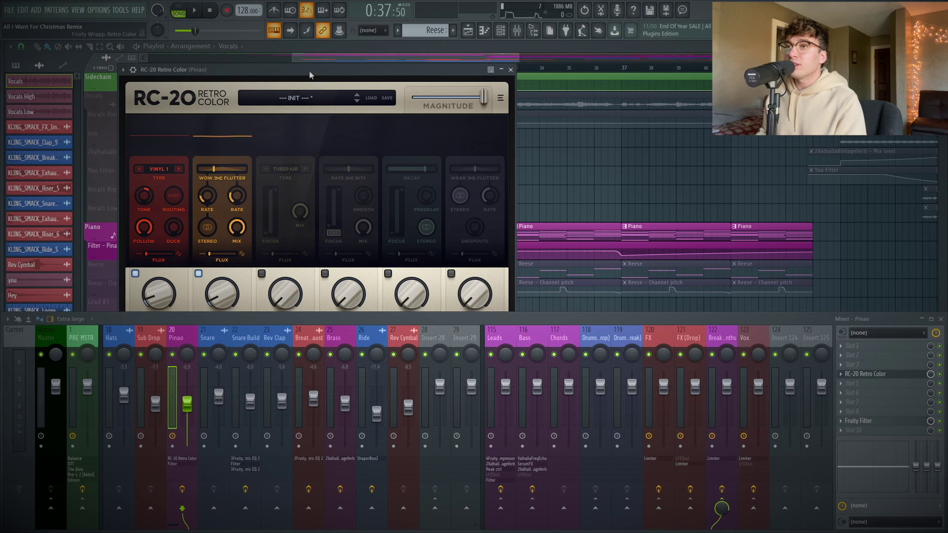
# Step: Move the RC-20 window aside, play the piano through it, then close it
pyautogui.moveTo(310, 74); pyautogui.dragTo(515, 44)
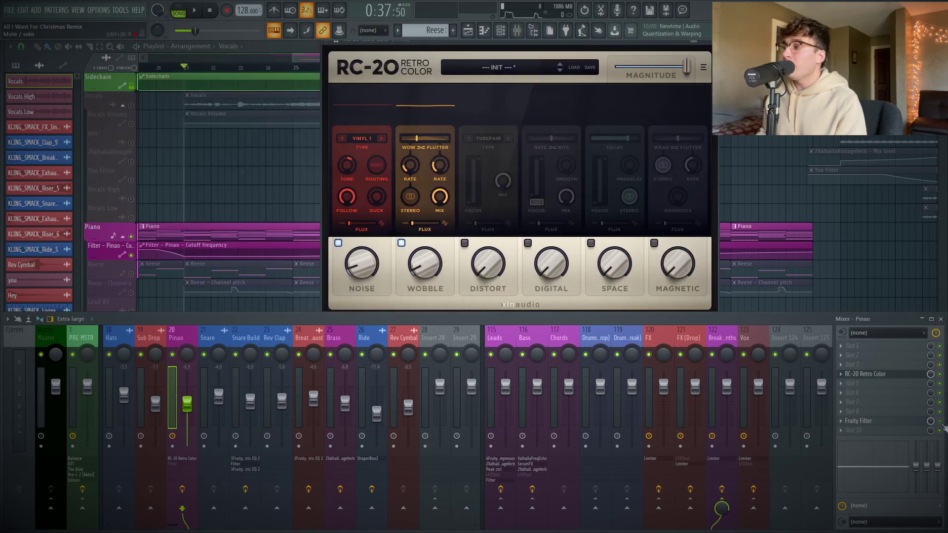
pyautogui.press('space')
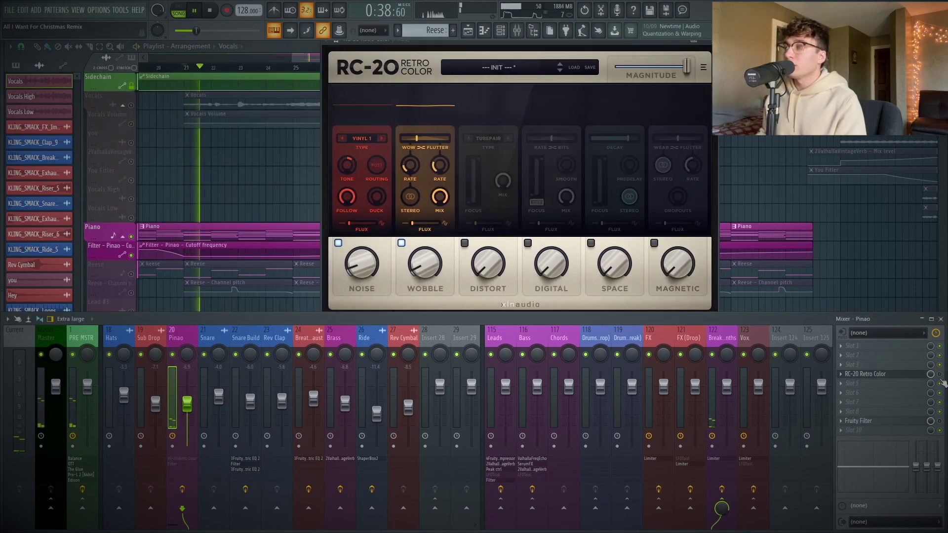
pyautogui.press('space')
pyautogui.press('space')
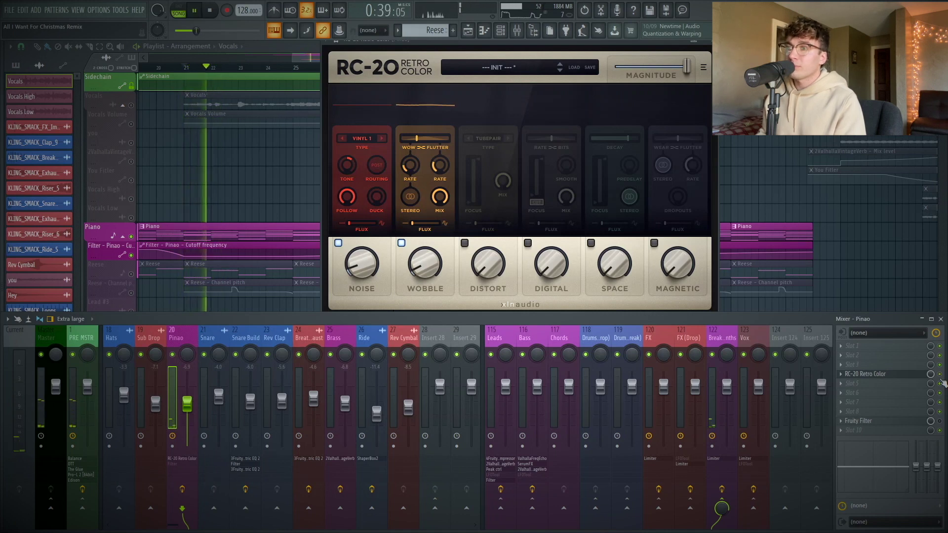
pyautogui.press('space')
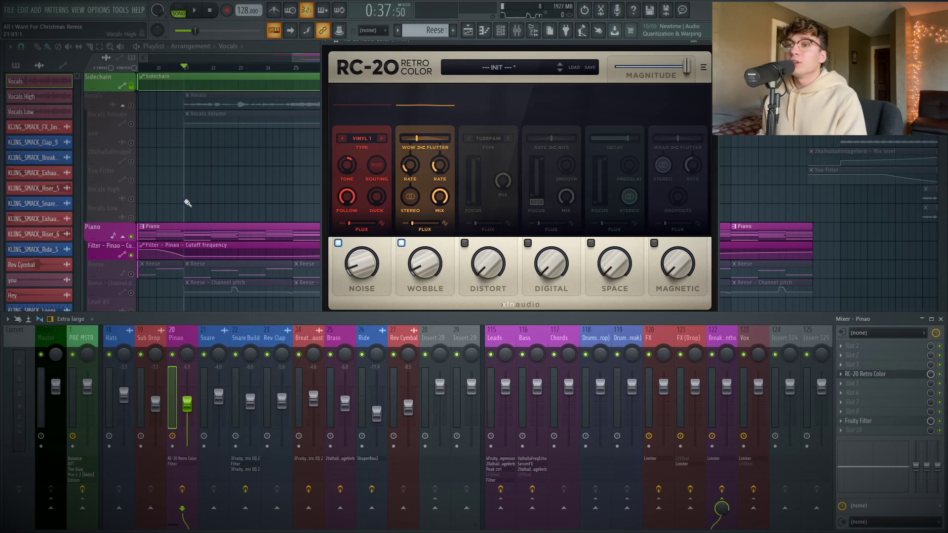
pyautogui.click(201, 199)
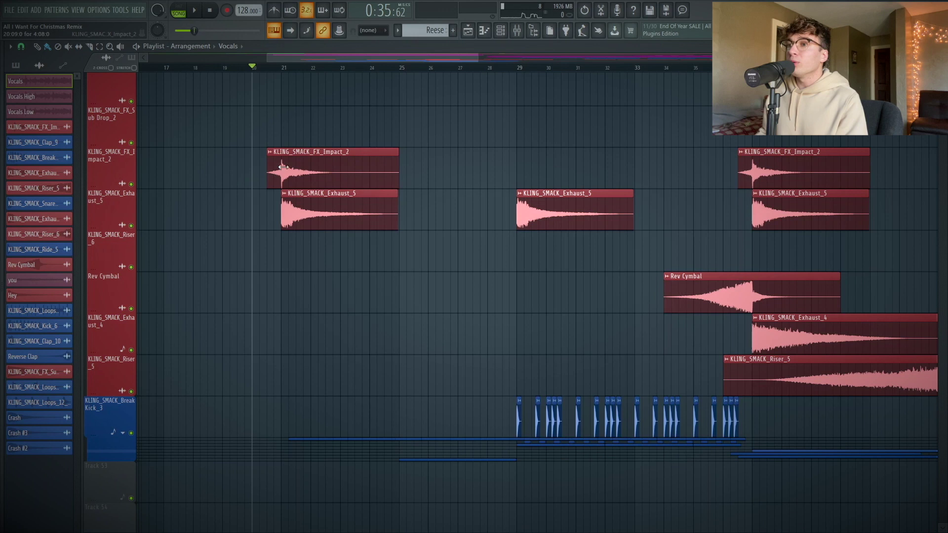
pyautogui.doubleClick(321, 175)
pyautogui.press('Escape')
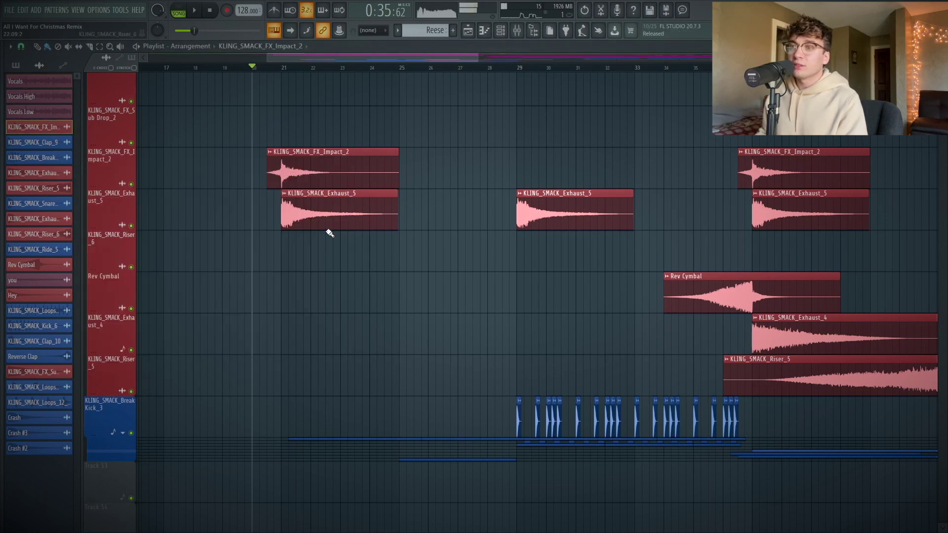
pyautogui.doubleClick(322, 218)
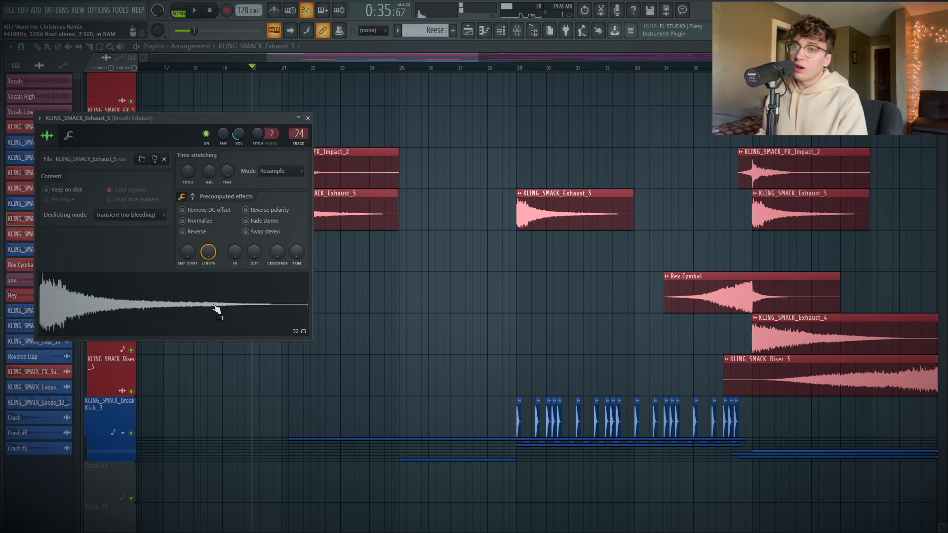
pyautogui.press('Escape')
pyautogui.press('space')
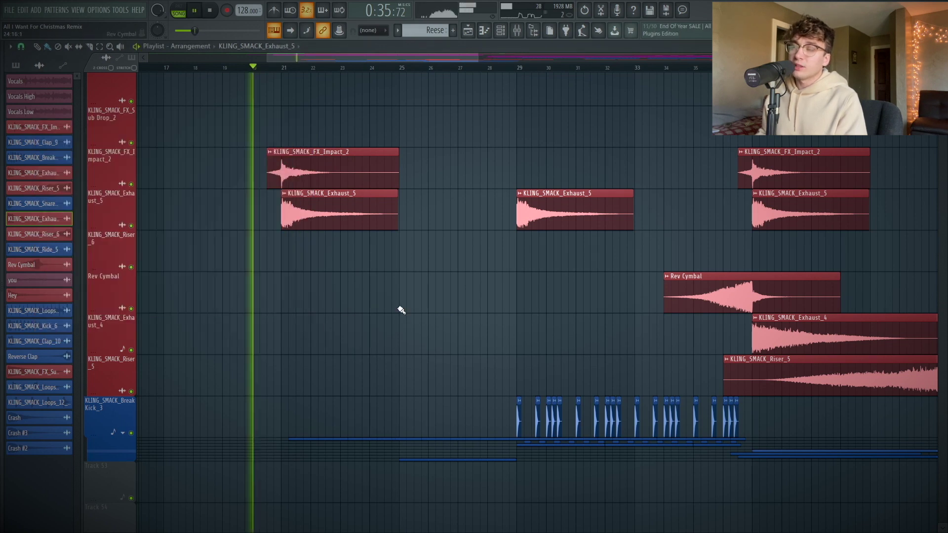
pyautogui.press('space')
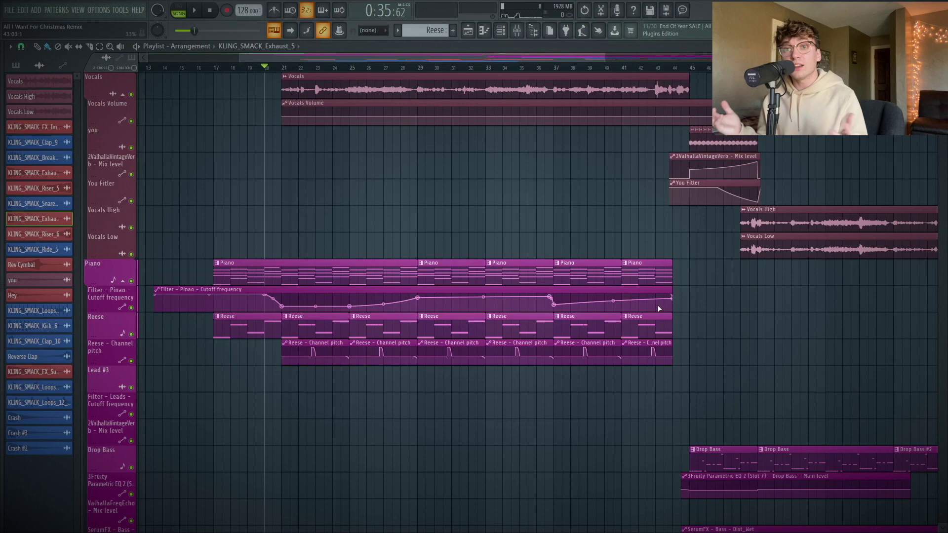
# Step: Expand the drum group under KLING_SMACK_Break Kick_3 and play the arrangement from bar 21
pyautogui.scroll(-3, 659, 308)
pyautogui.scroll(-5, 652, 257)
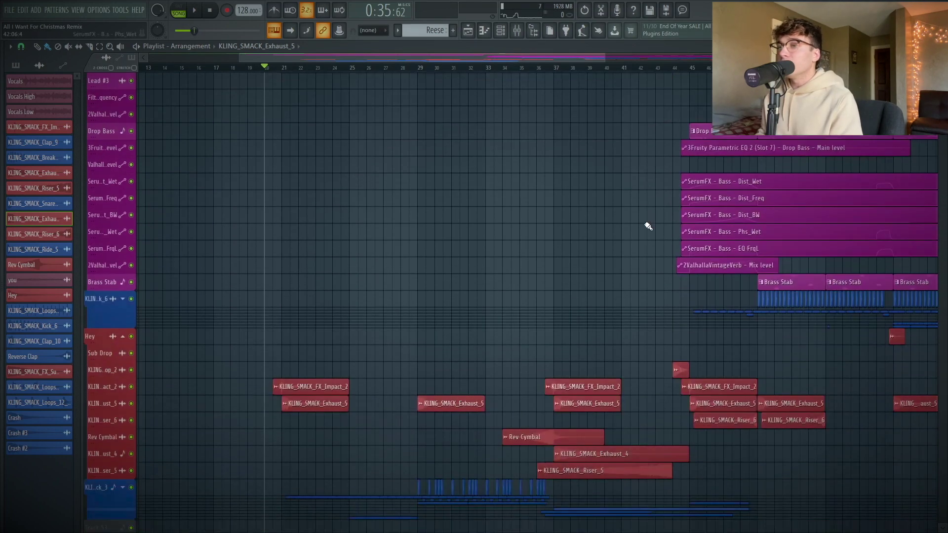
pyautogui.scroll(-4, 515, 319)
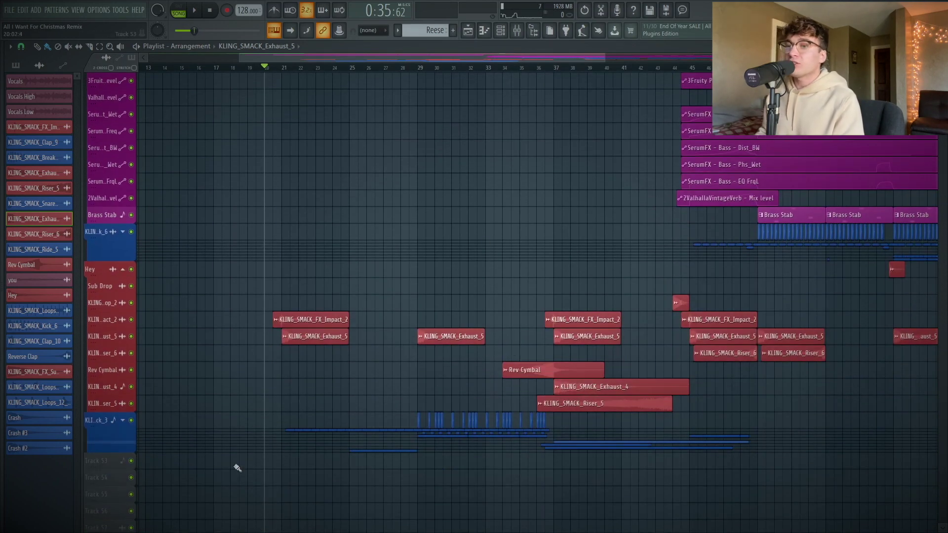
pyautogui.click(122, 421)
pyautogui.scroll(-3, 248, 423)
pyautogui.scroll(3, 480, 419)
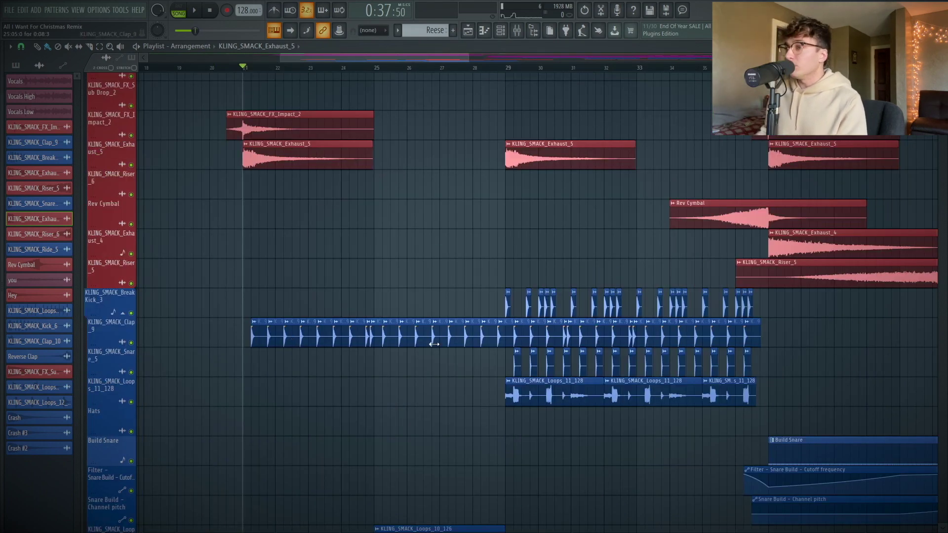
pyautogui.scroll(-5, 445, 340)
pyautogui.scroll(10, 373, 299)
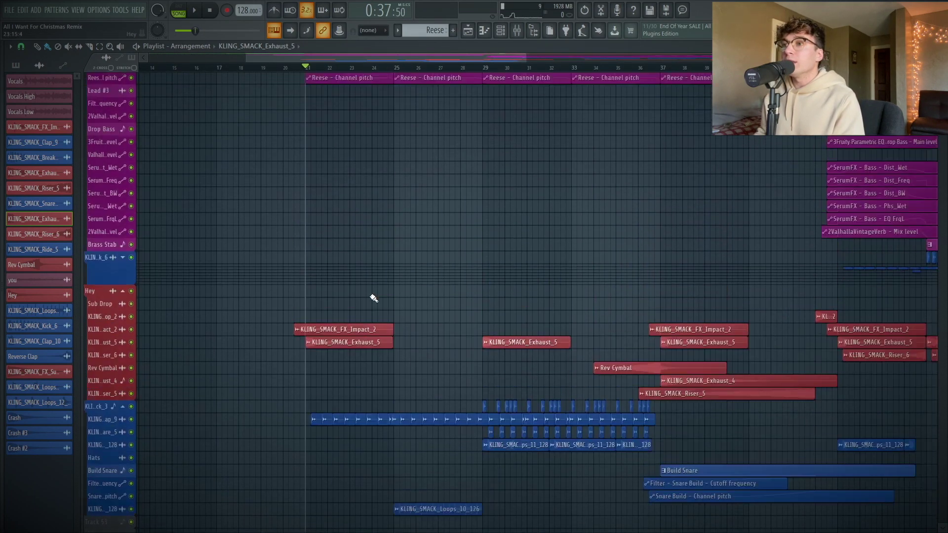
pyautogui.scroll(-8, 340, 262)
pyautogui.scroll(3, 327, 290)
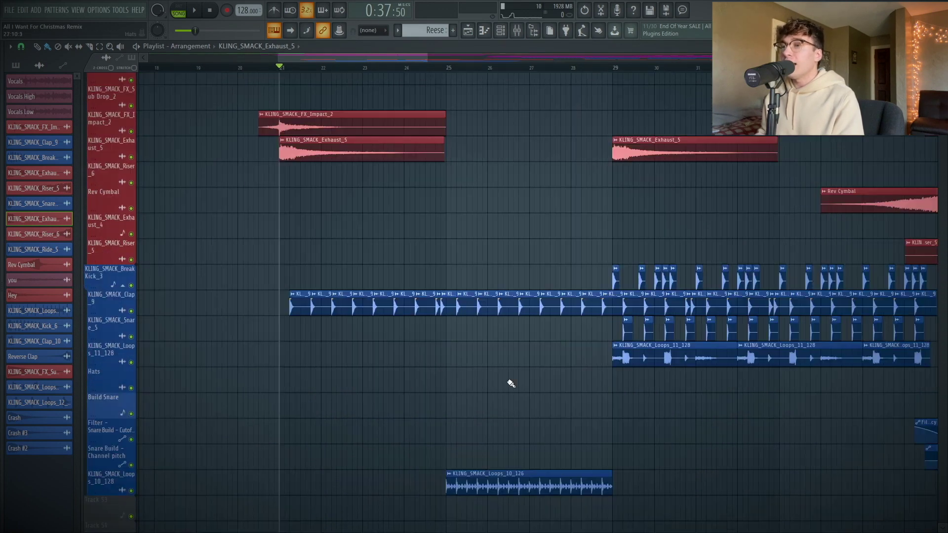
pyautogui.press('space')
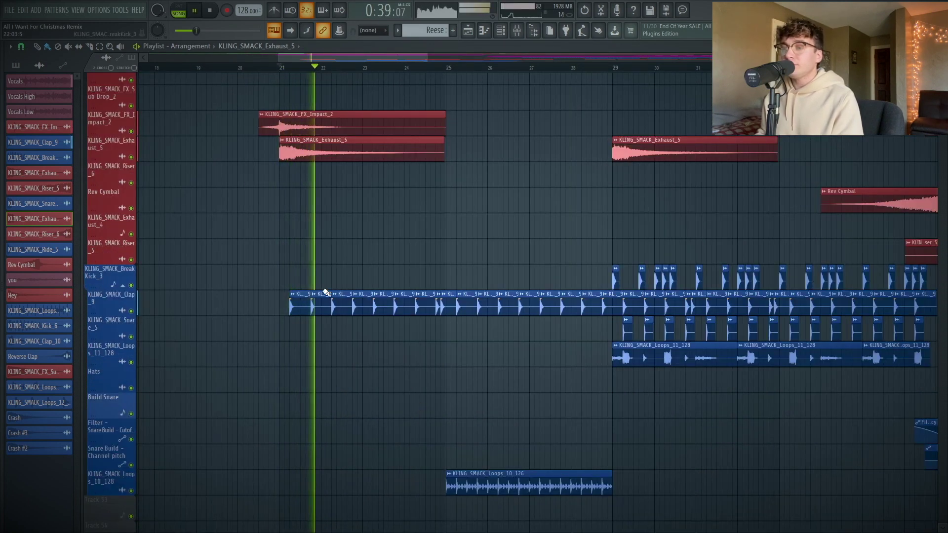
pyautogui.press('space')
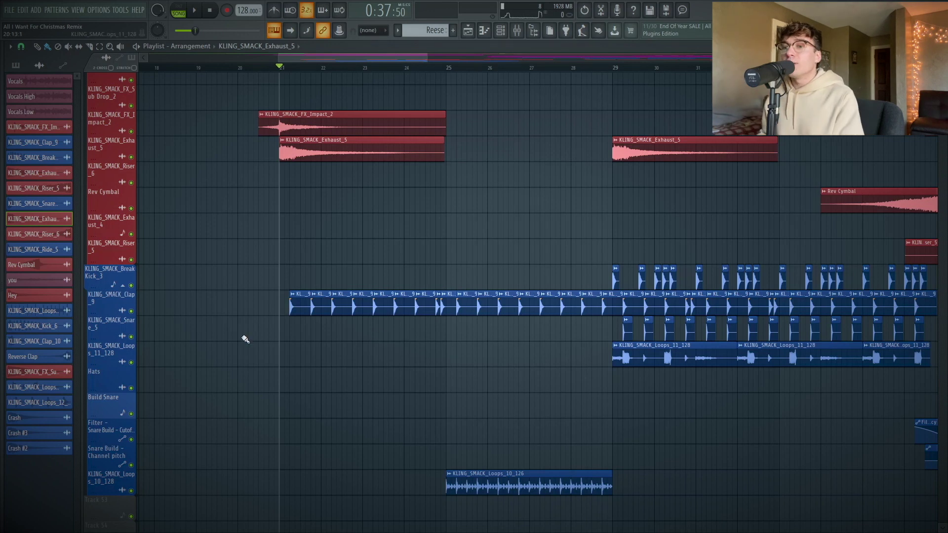
# Step: Mute KLING_SMACK_Clap_9 to hear the section without it, then unmute it
pyautogui.click(131, 311)
pyautogui.press('space')
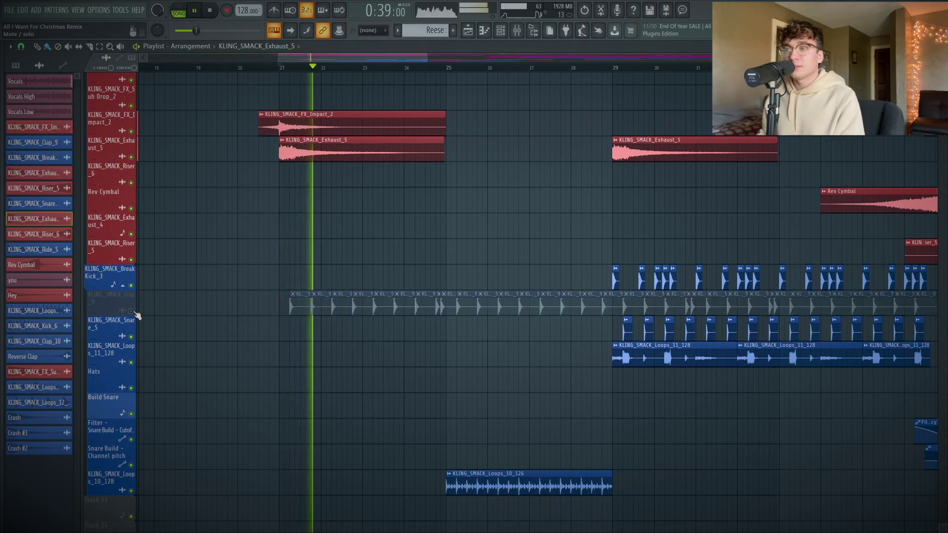
pyautogui.press('space')
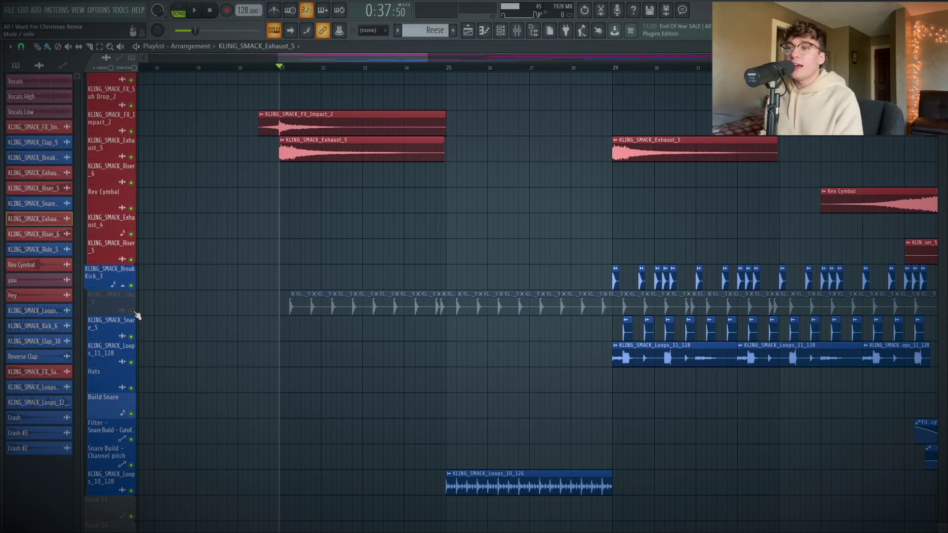
pyautogui.click(131, 312)
pyautogui.press('space')
pyautogui.press('space')
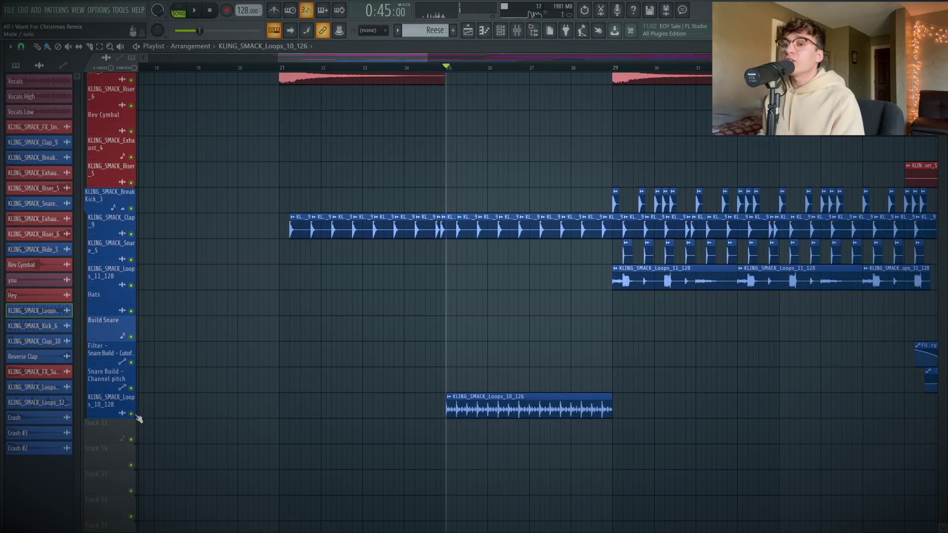
# Step: Solo the KLING_SMACK_Loops_10_126 track, clear the solo, and restart playback
pyautogui.rightClick(131, 414)
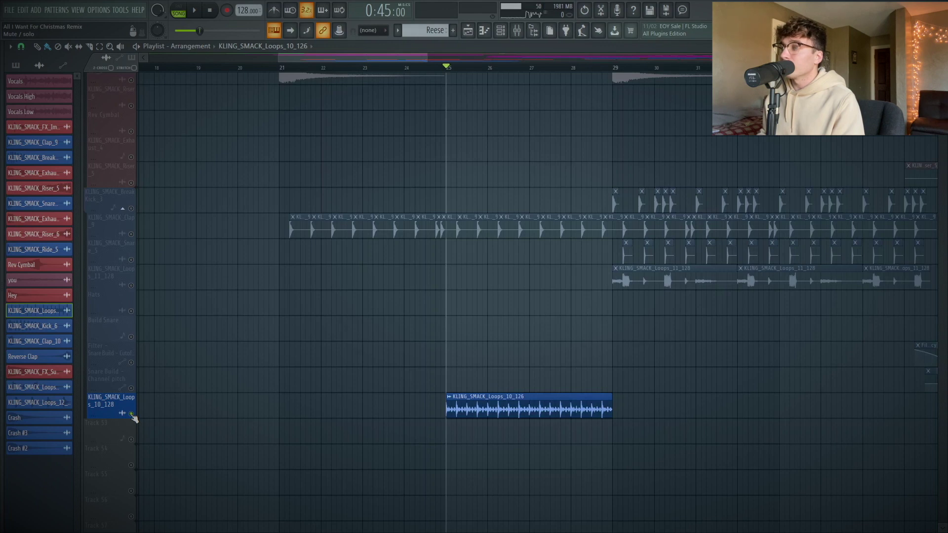
pyautogui.rightClick(131, 414)
pyautogui.press('space')
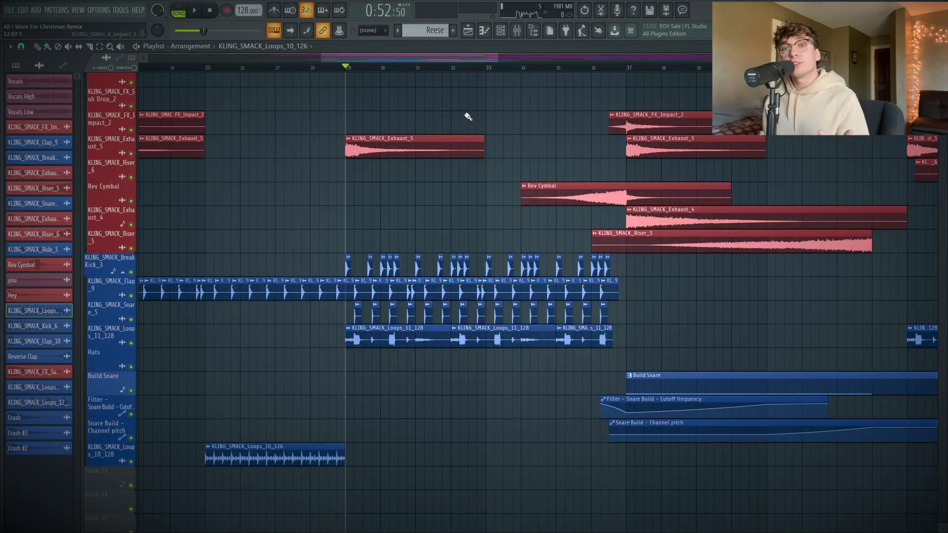
pyautogui.press('space')
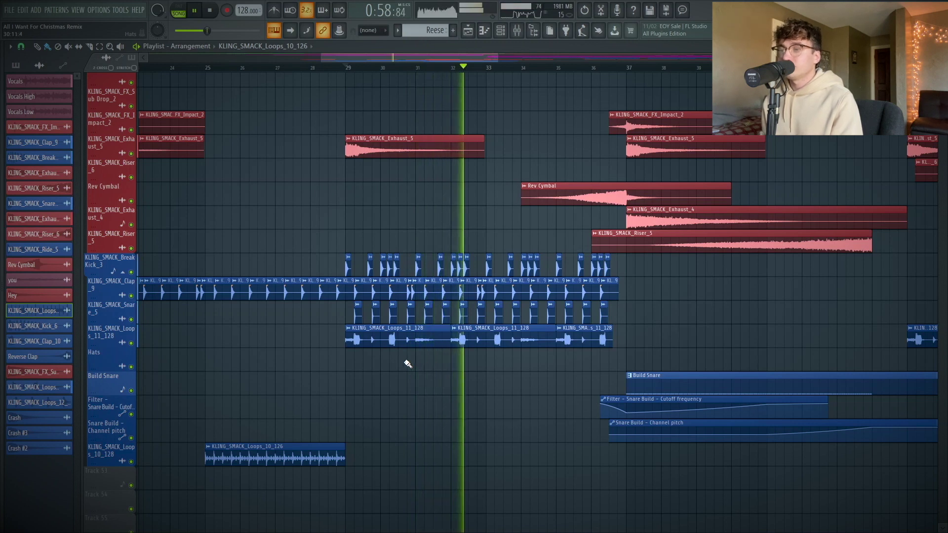
pyautogui.press('space')
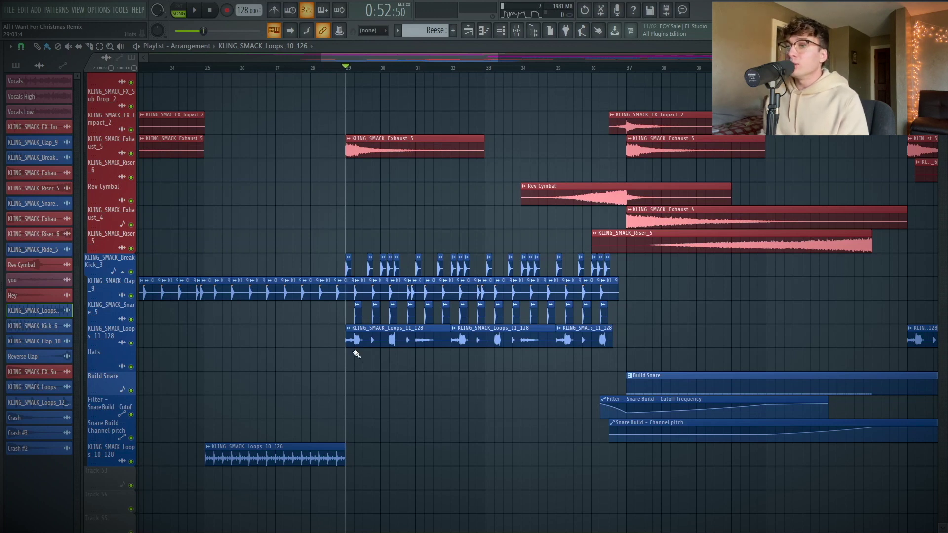
pyautogui.doubleClick(365, 339)
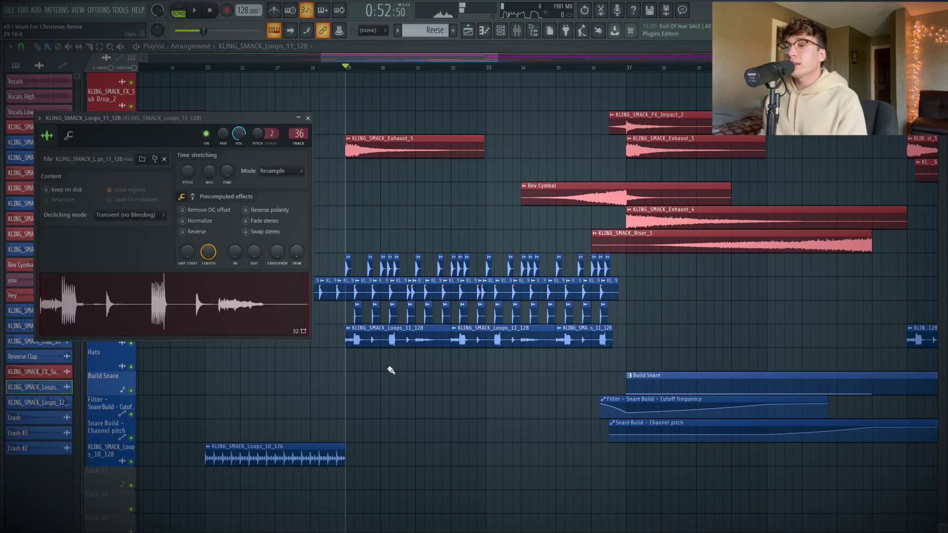
pyautogui.press('Escape')
pyautogui.rightClick(131, 320)
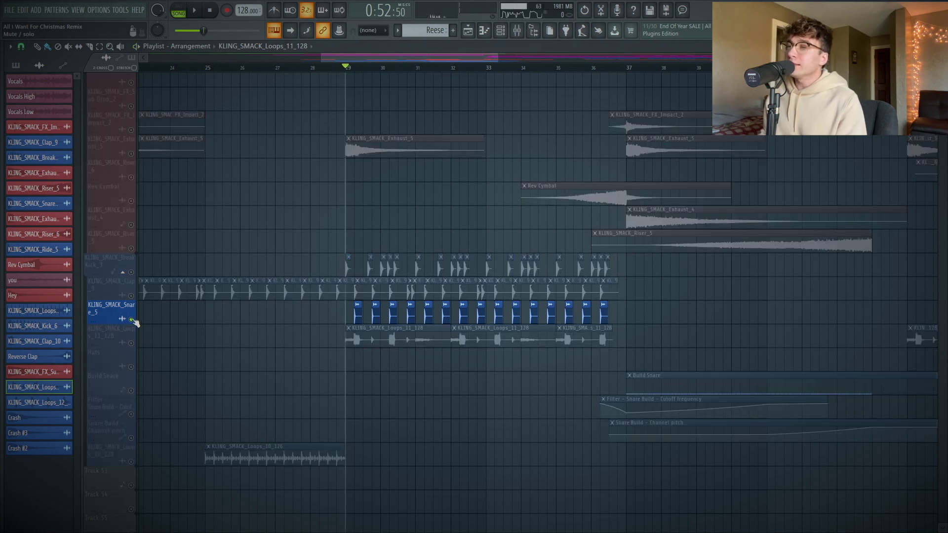
pyautogui.press('space')
pyautogui.press('space')
pyautogui.rightClick(132, 273)
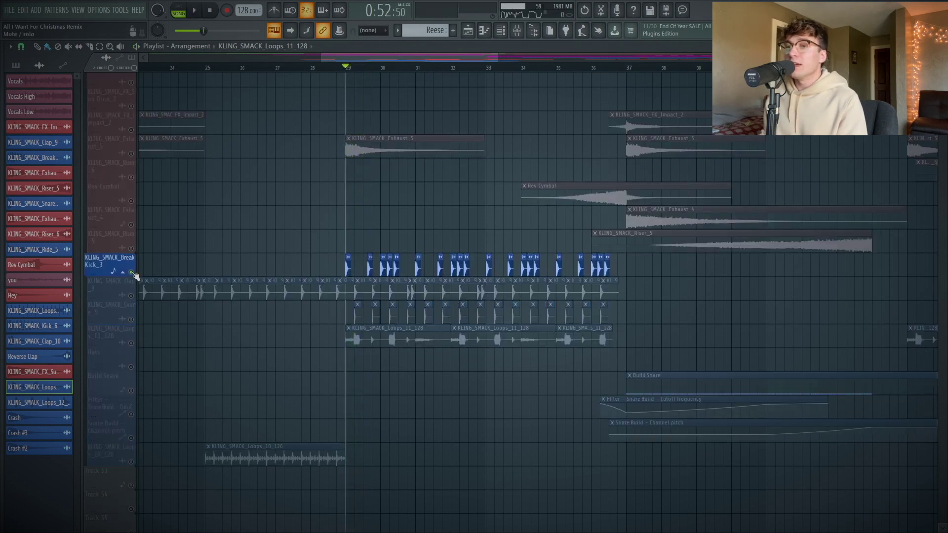
pyautogui.press('space')
pyautogui.press('space')
pyautogui.rightClick(131, 272)
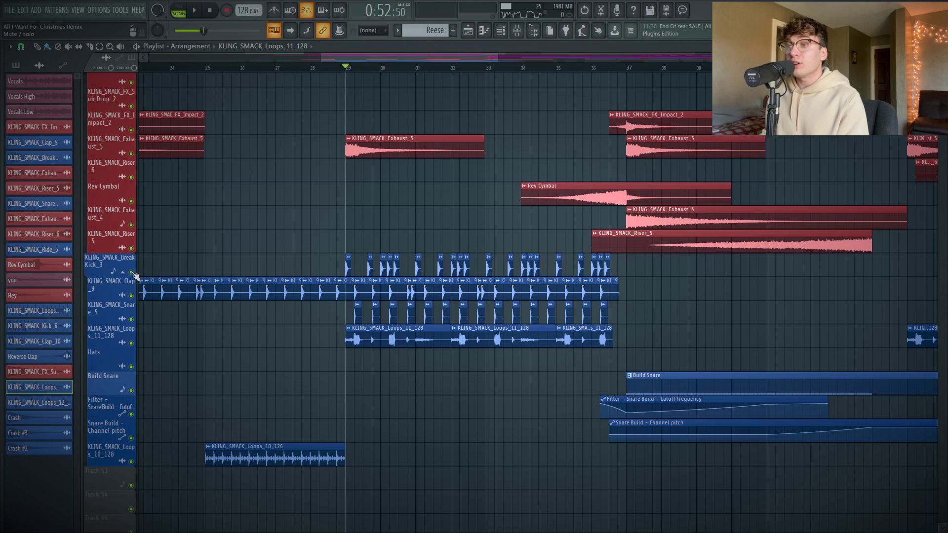
pyautogui.rightClick(131, 272)
pyautogui.press('space')
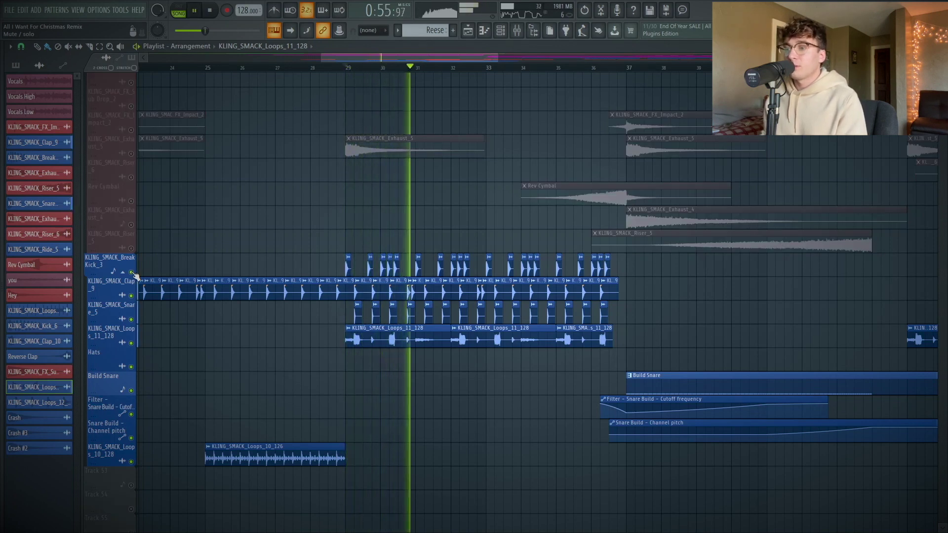
pyautogui.press('space')
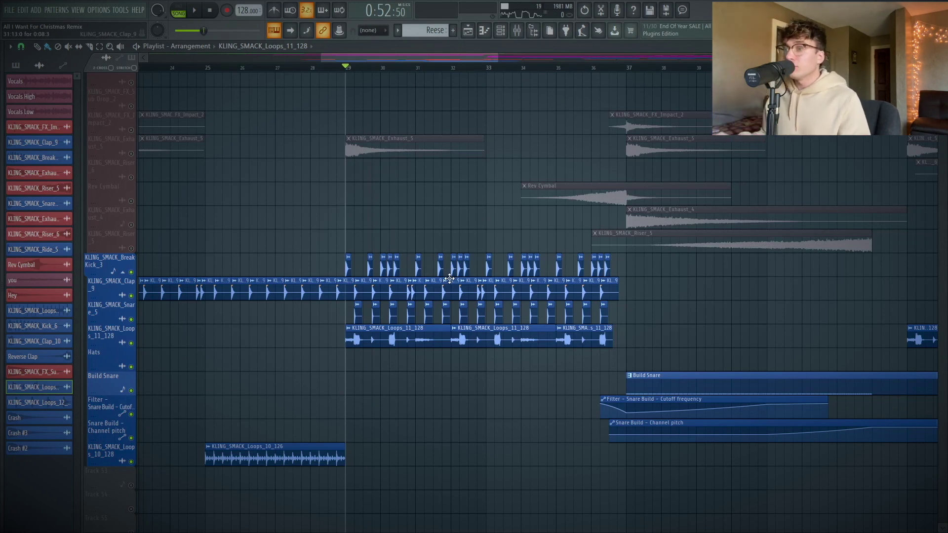
pyautogui.click(124, 151)
pyautogui.scroll(3, 363, 295)
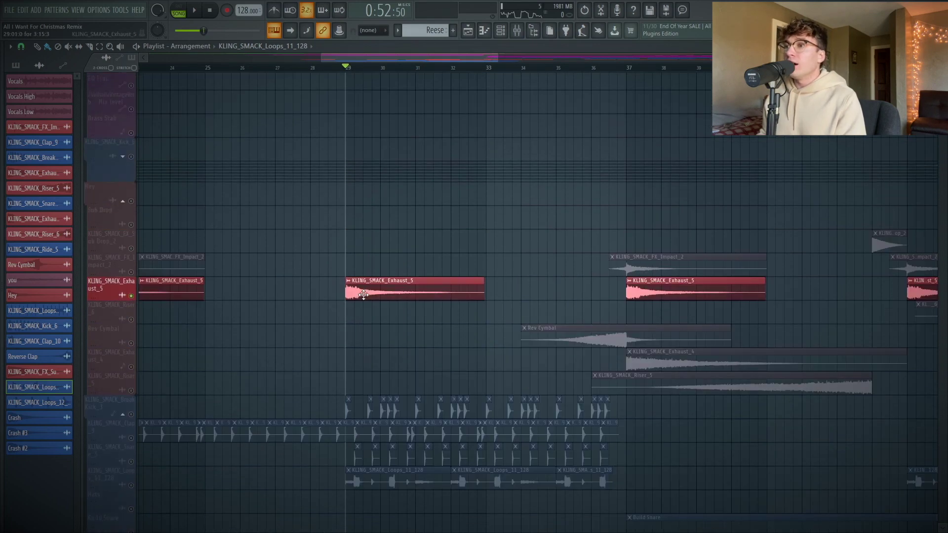
pyautogui.scroll(10, 317, 313)
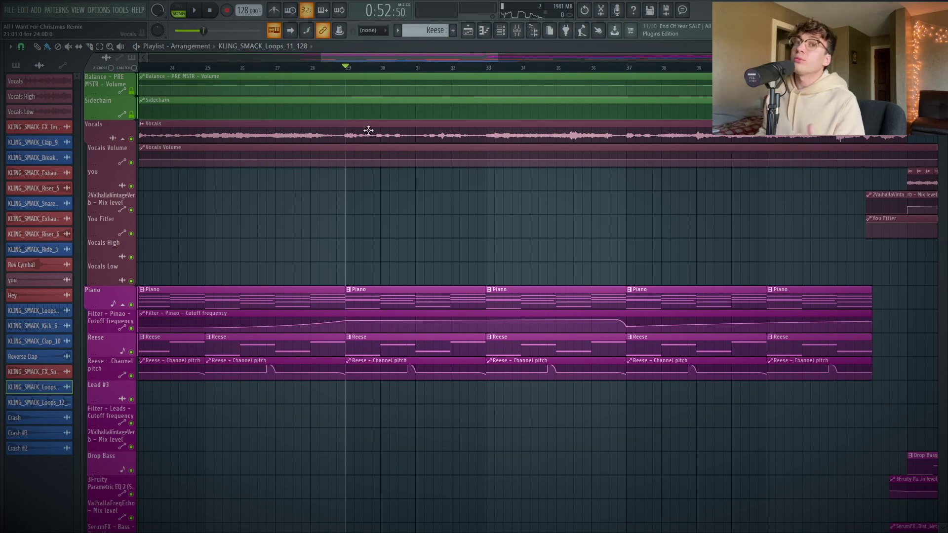
pyautogui.keyDown('ctrl'); pyautogui.scroll(2, 369, 130); pyautogui.keyUp('ctrl')
pyautogui.scroll(-10, 369, 131)
pyautogui.scroll(1, 415, 186)
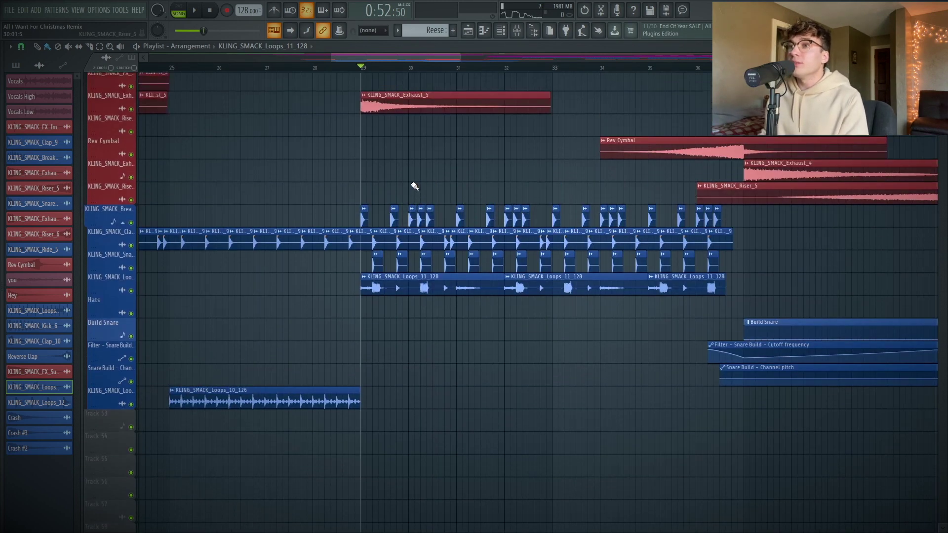
# Step: Open the Mixer at the Break Kick channel and inspect the FX track's limiter
pyautogui.doubleClick(428, 221)
pyautogui.doubleClick(293, 133)
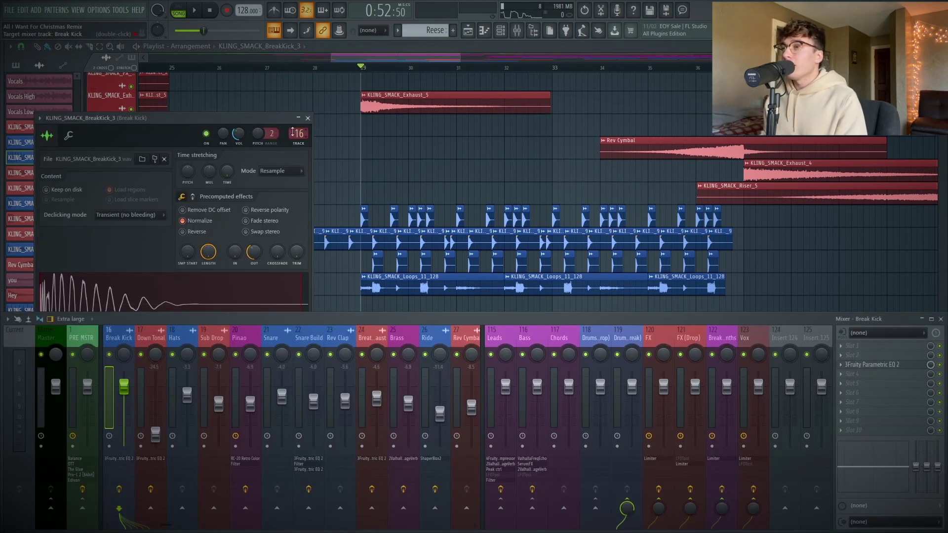
pyautogui.click(670, 366)
pyautogui.click(865, 347)
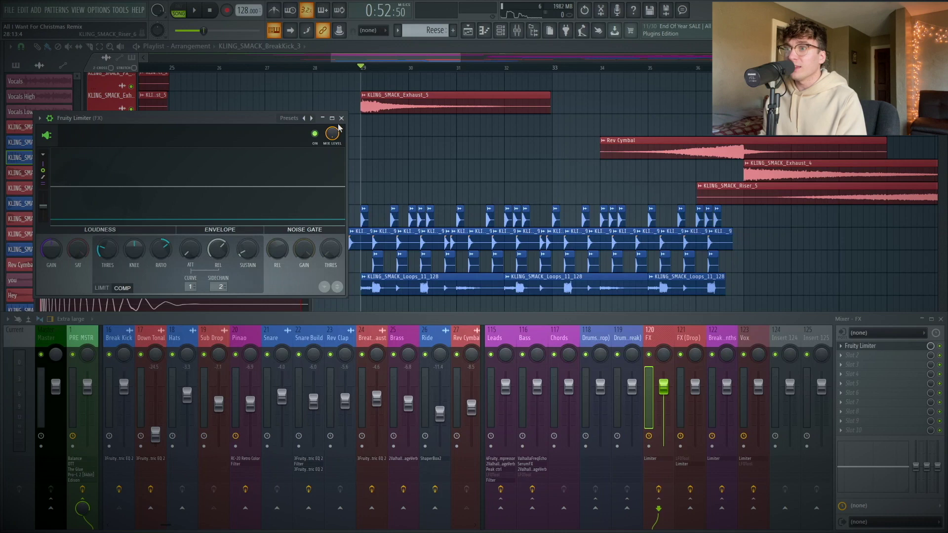
pyautogui.moveTo(264, 123); pyautogui.dragTo(345, 112)
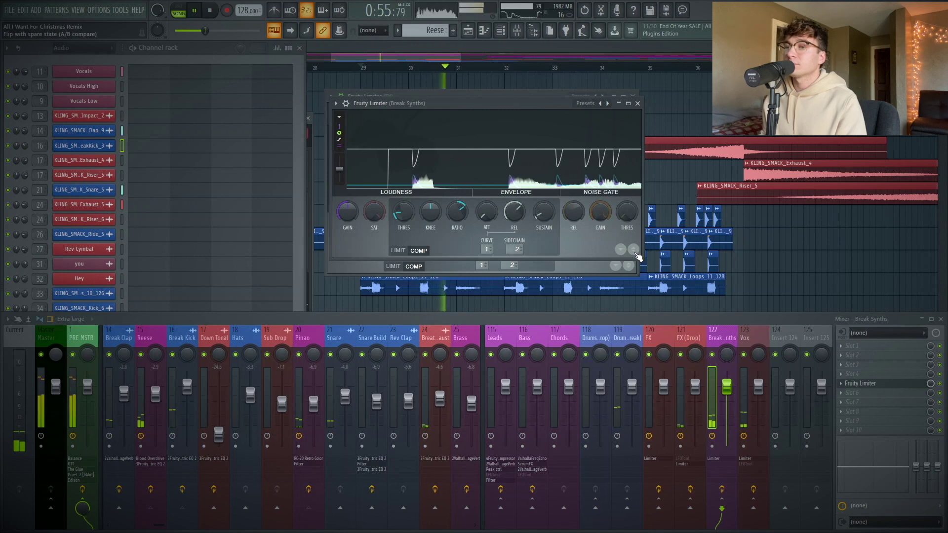
pyautogui.press('space')
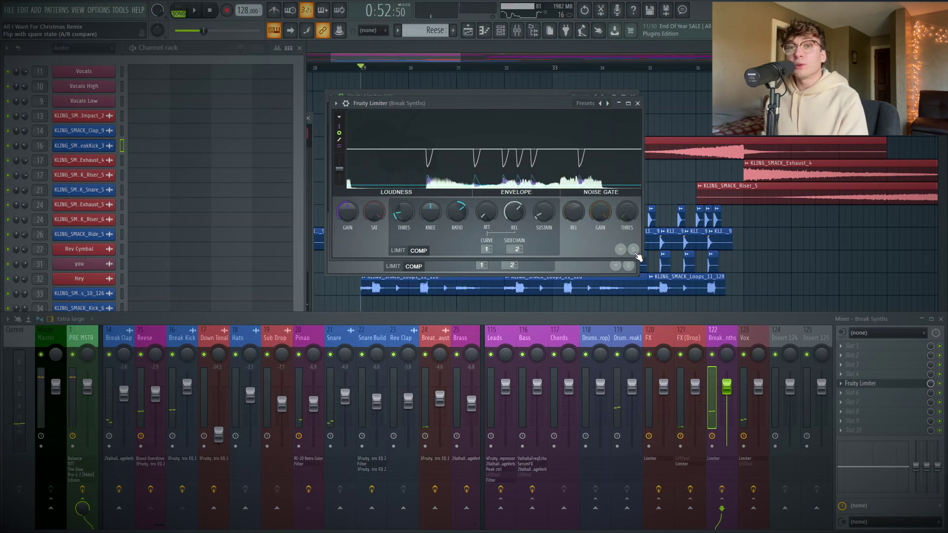
# Step: Sidechain the Break Kick to Chords and check the limiter's sidechain source list
pyautogui.click(191, 348)
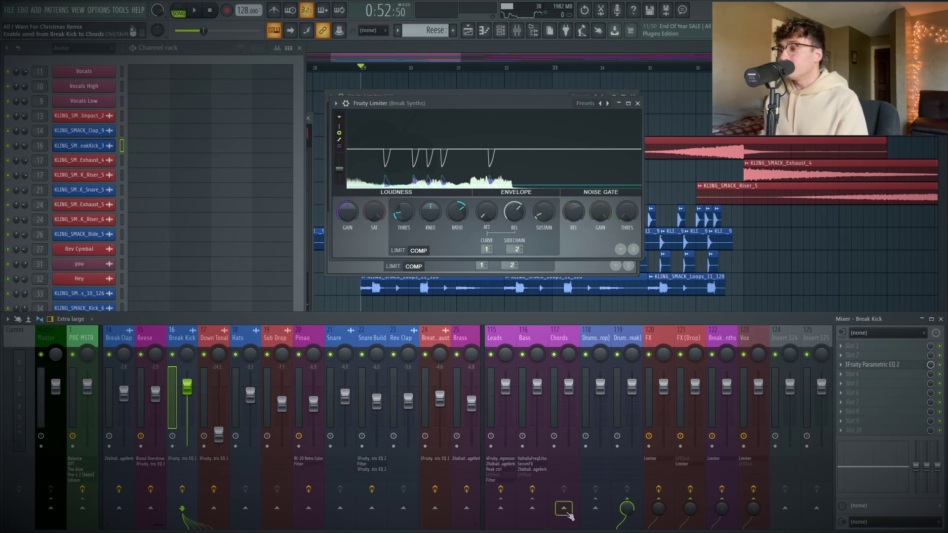
pyautogui.click(564, 509)
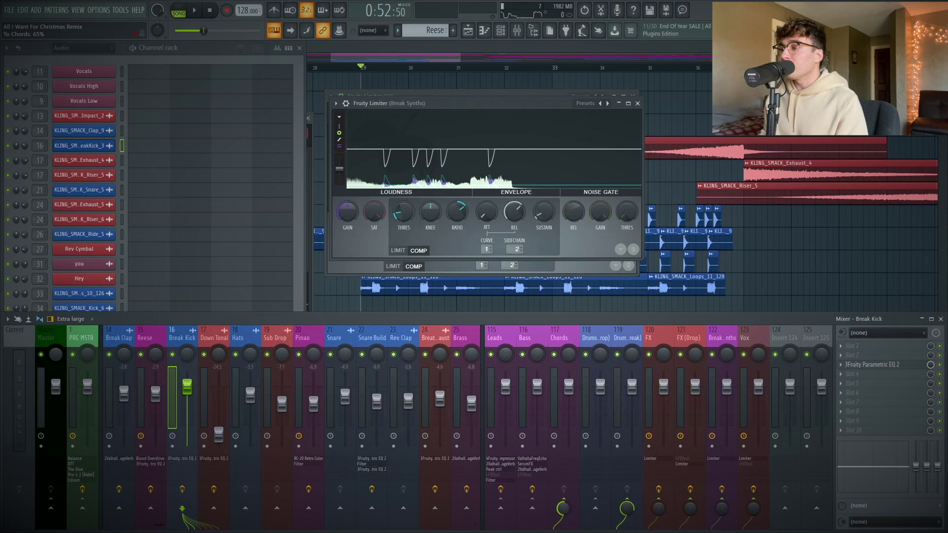
pyautogui.click(516, 261)
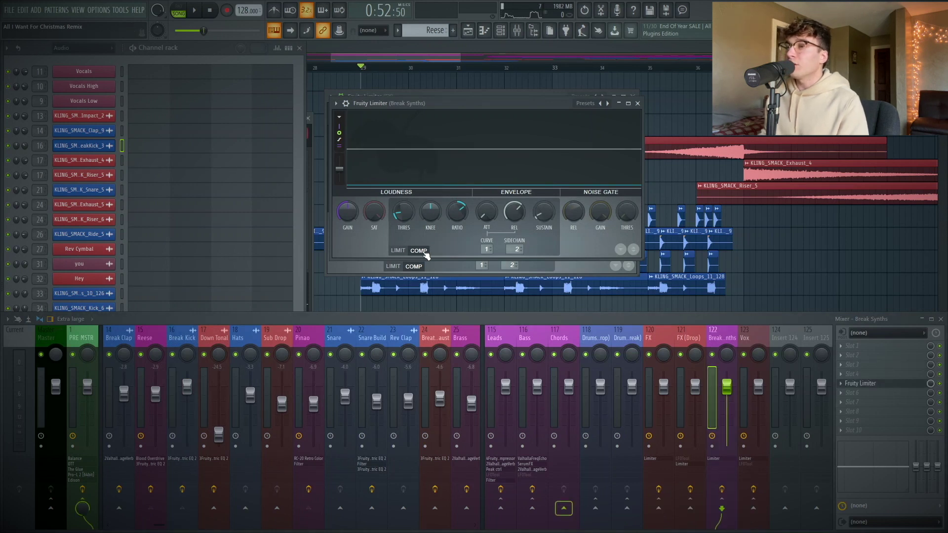
pyautogui.click(518, 250)
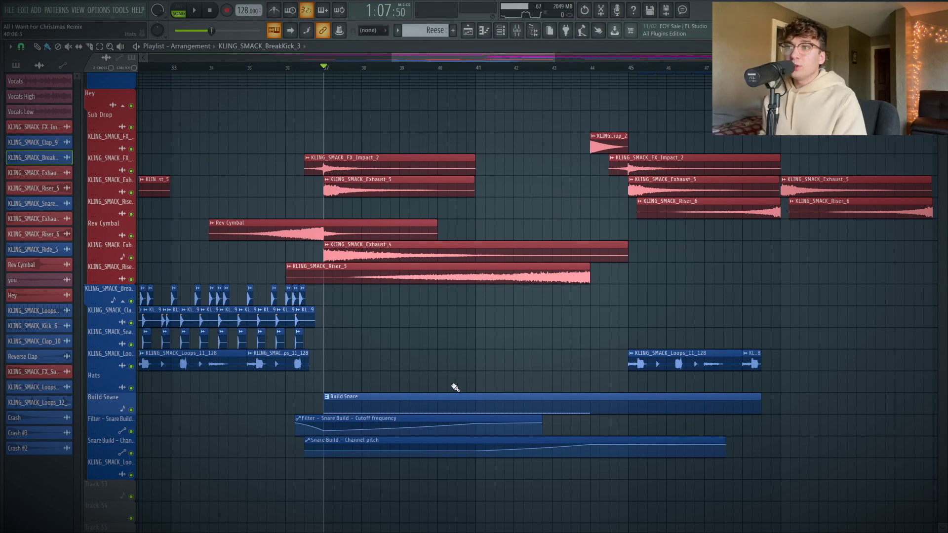
# Step: Solo the Exhaust_4 track and play it from bar 37
pyautogui.doubleClick(383, 252)
pyautogui.press('Escape')
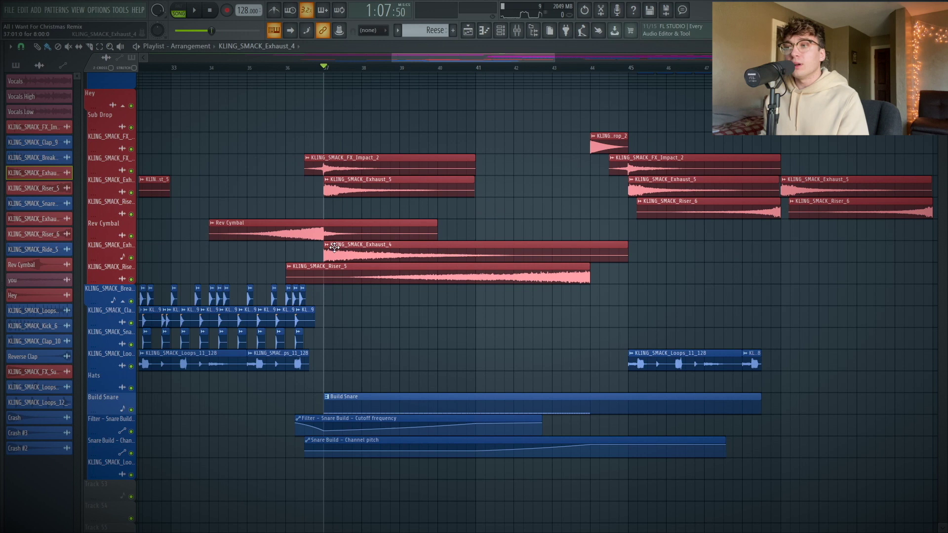
pyautogui.rightClick(131, 257)
pyautogui.press('space')
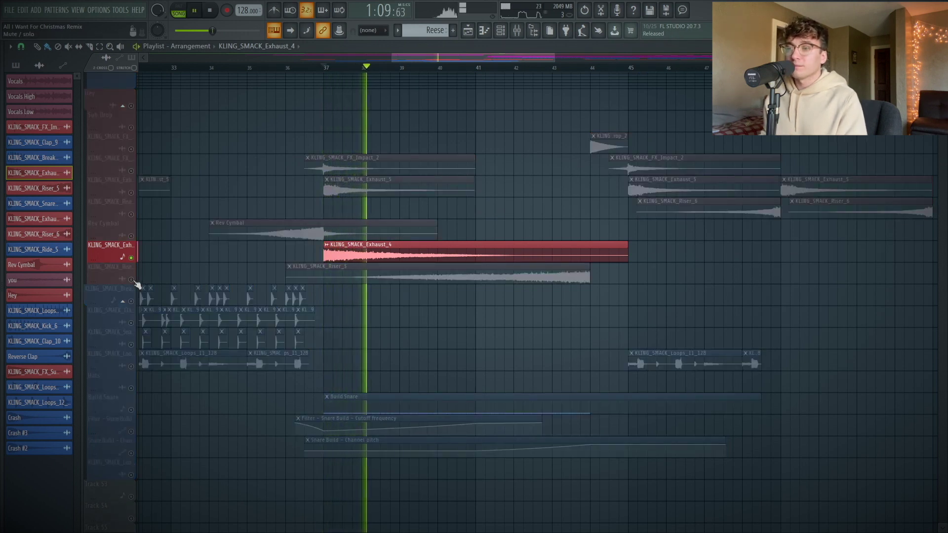
pyautogui.press('space')
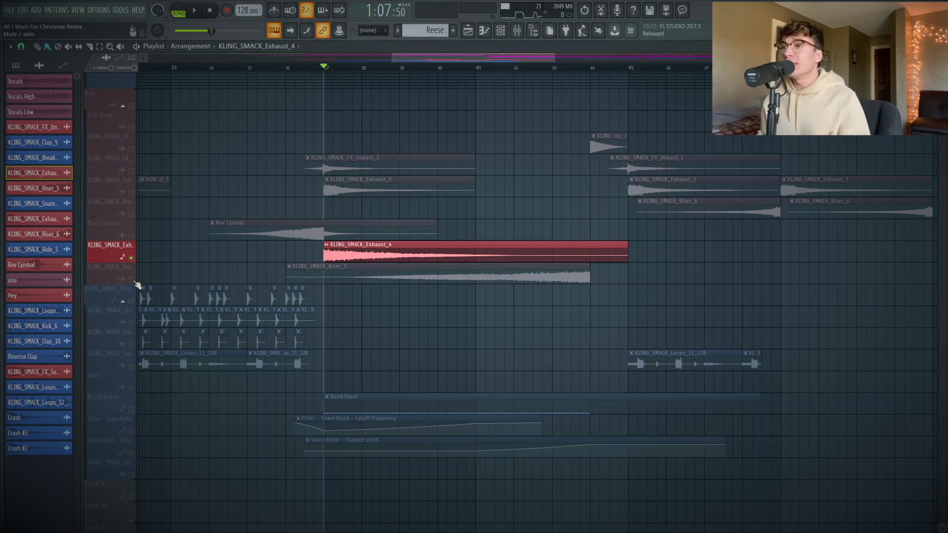
# Step: Select the Riser_5 and break drum tracks down to Loops and play them from bar 37
pyautogui.click(121, 275)
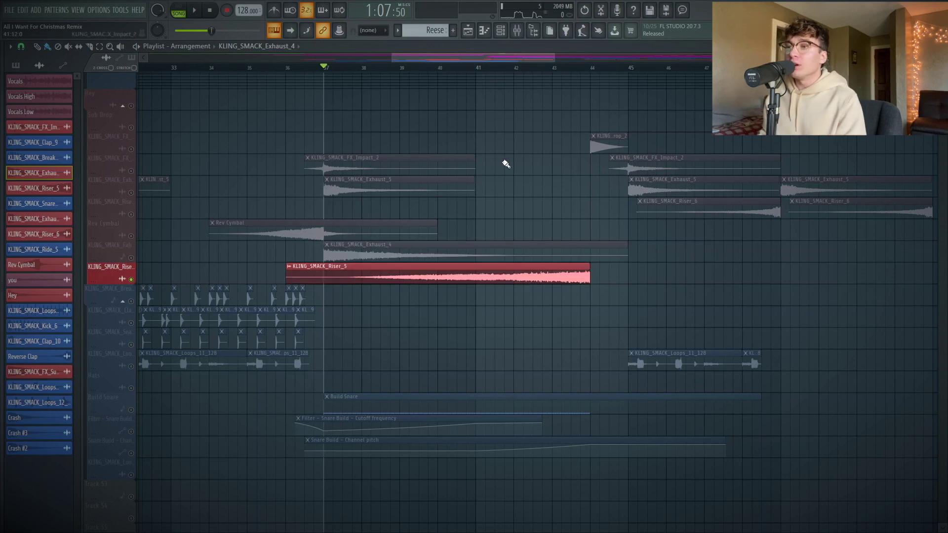
pyautogui.click(563, 70)
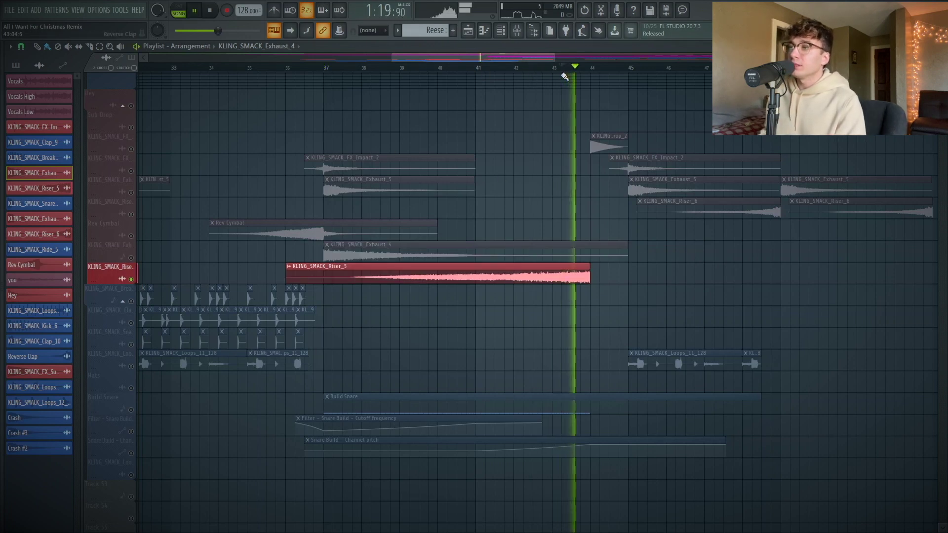
pyautogui.moveTo(111, 289); pyautogui.dragTo(112, 462)
pyautogui.click(324, 69)
pyautogui.press('space')
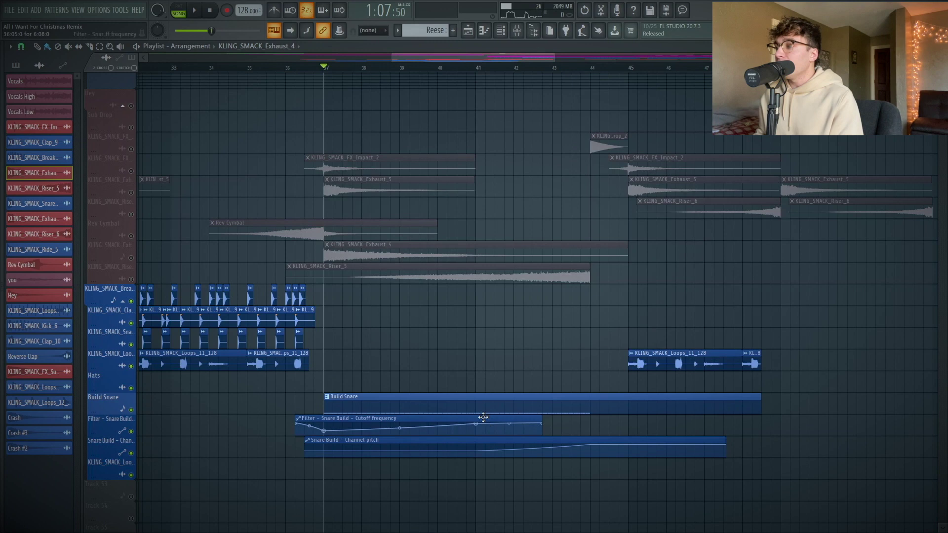
pyautogui.press('space')
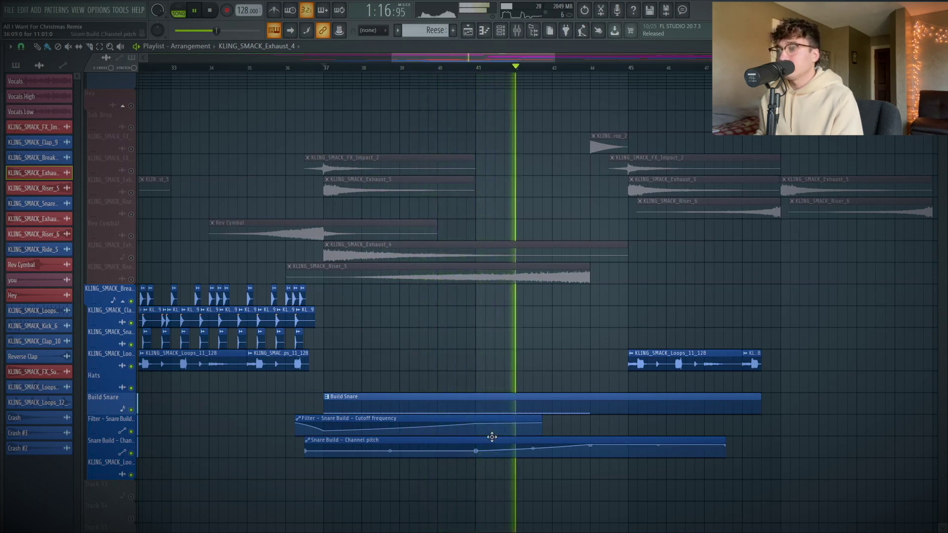
pyautogui.press('space')
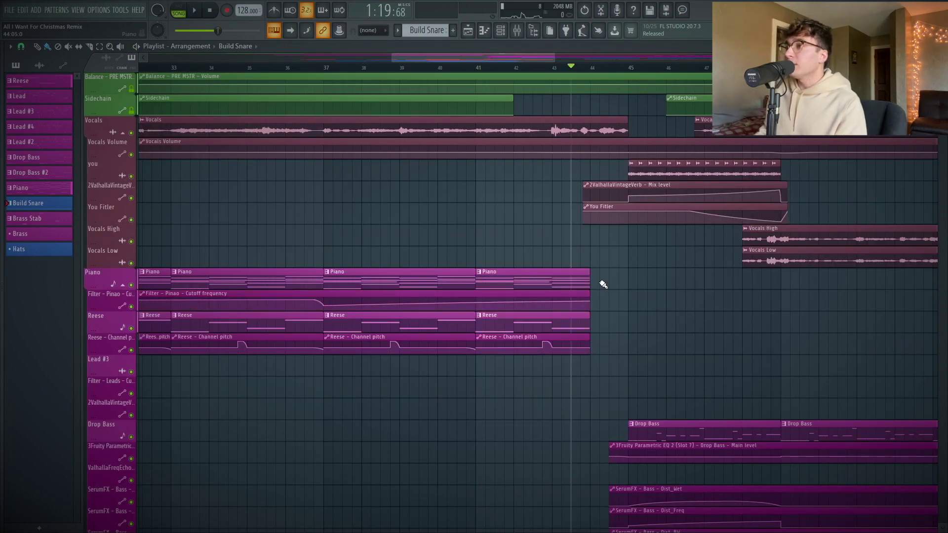
pyautogui.scroll(-5, 634, 272)
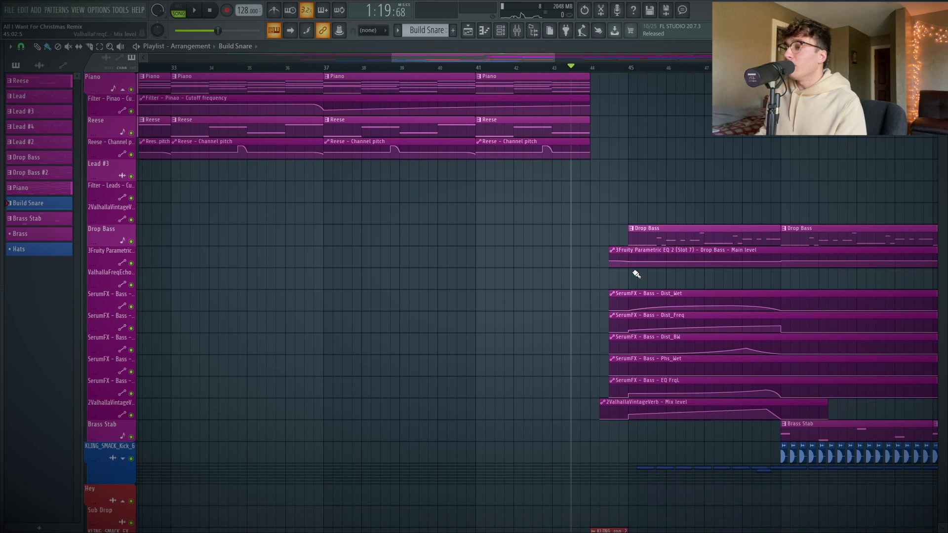
pyautogui.scroll(5, 634, 272)
pyautogui.moveTo(572, 70); pyautogui.dragTo(552, 70)
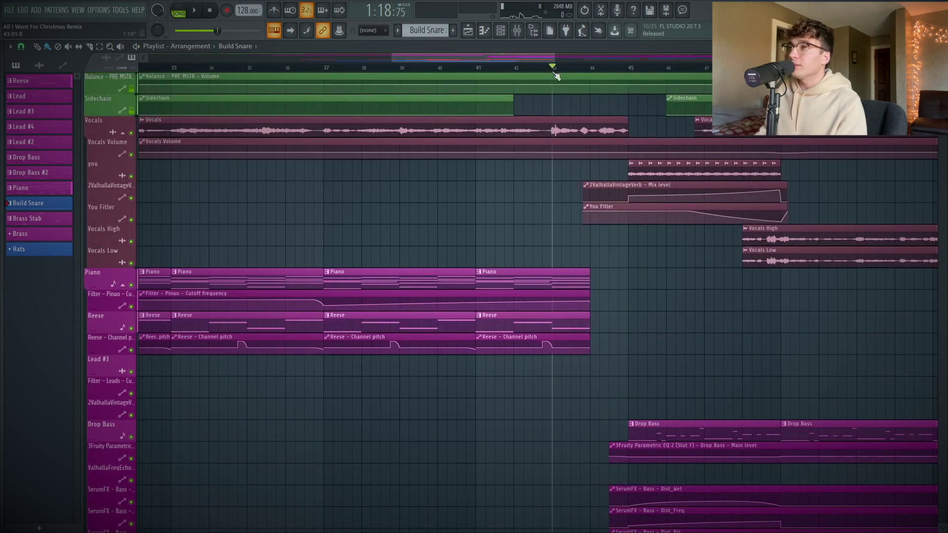
pyautogui.press('space')
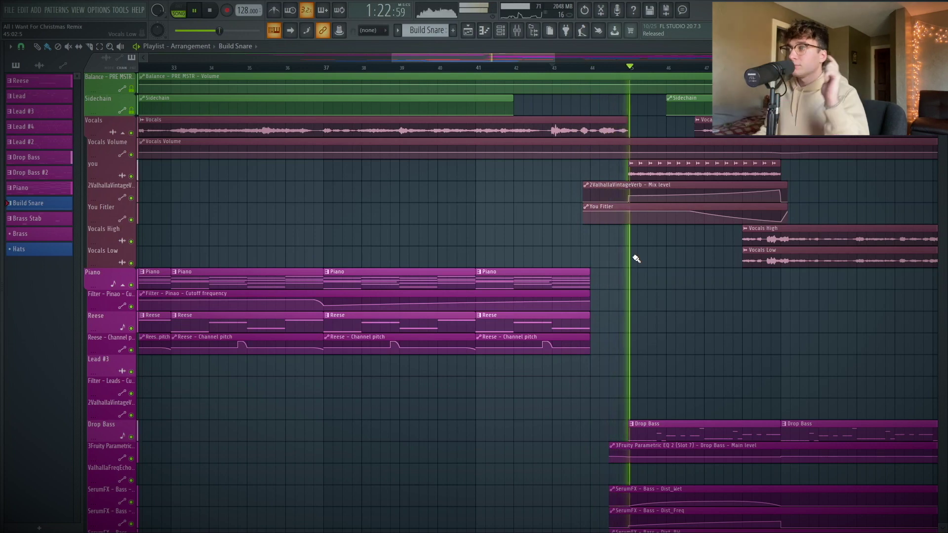
pyautogui.press('space')
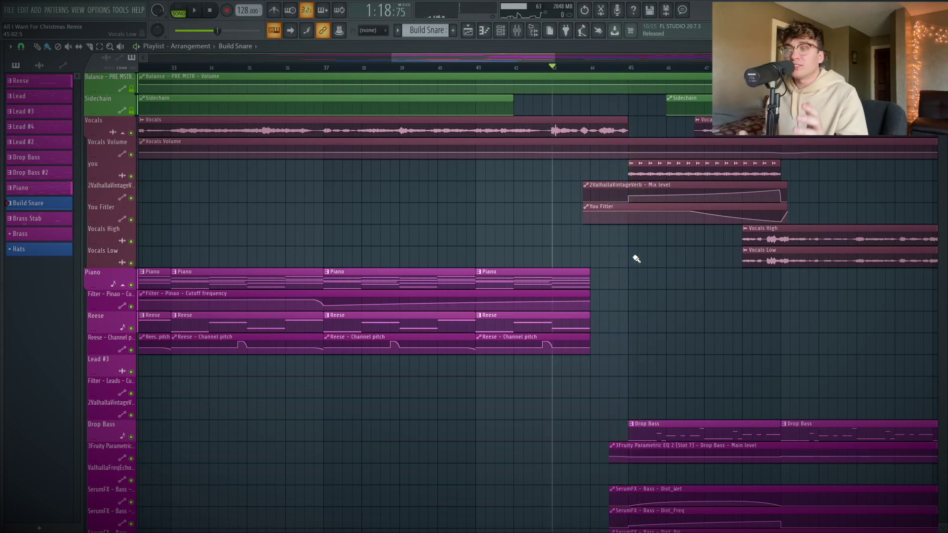
pyautogui.scroll(-15, 601, 236)
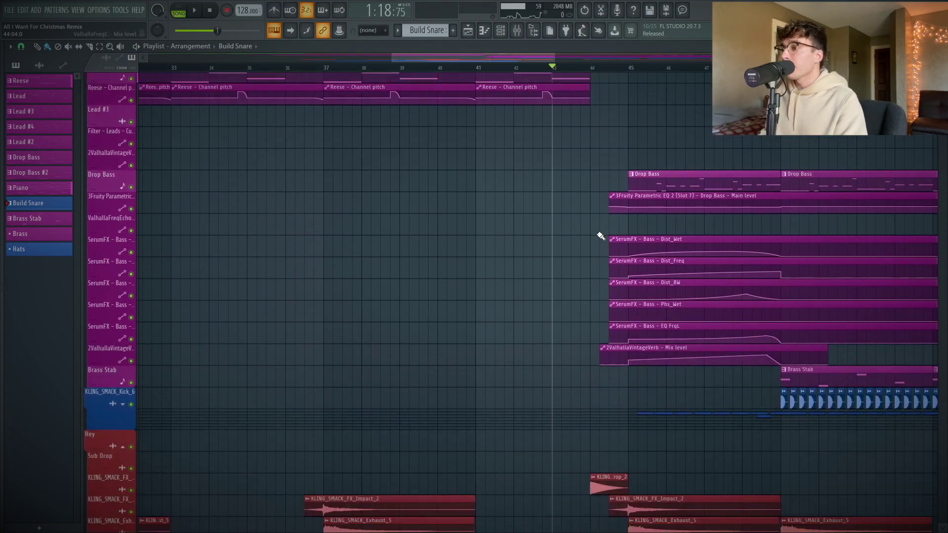
pyautogui.doubleClick(597, 201)
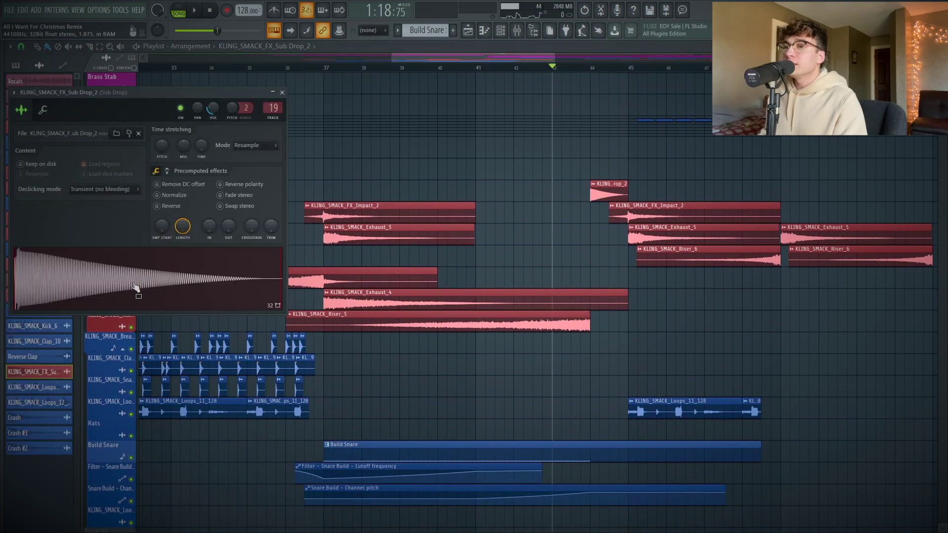
pyautogui.press('Escape')
pyautogui.scroll(5, 655, 441)
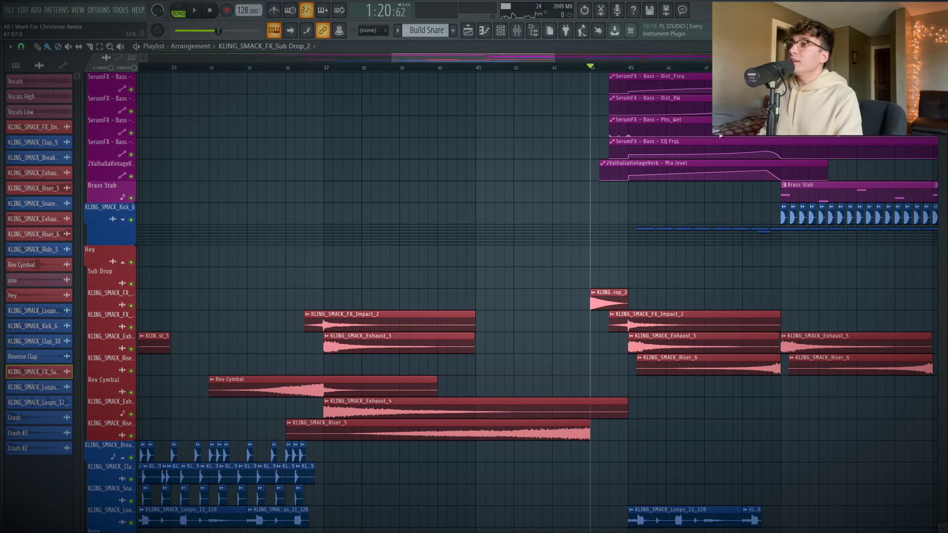
pyautogui.scroll(5, 482, 187)
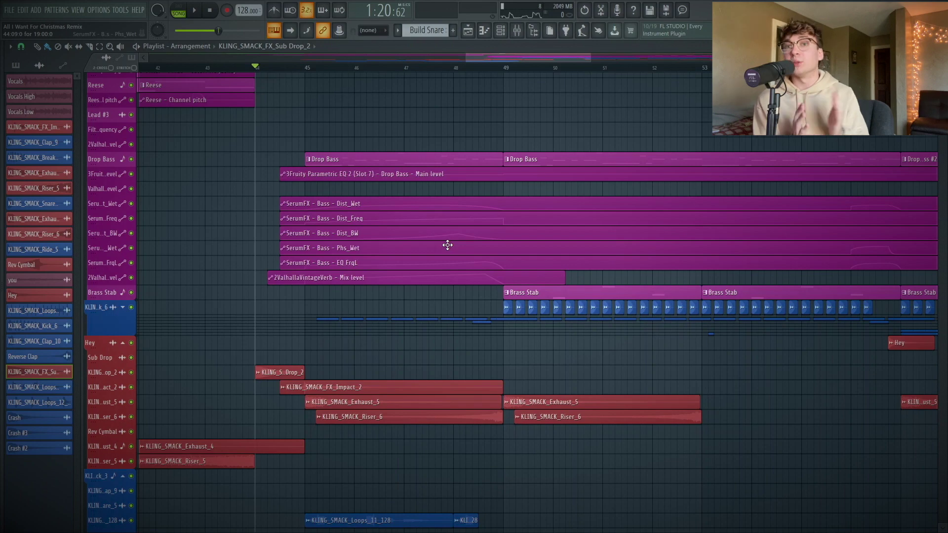
pyautogui.scroll(-5, 554, 66)
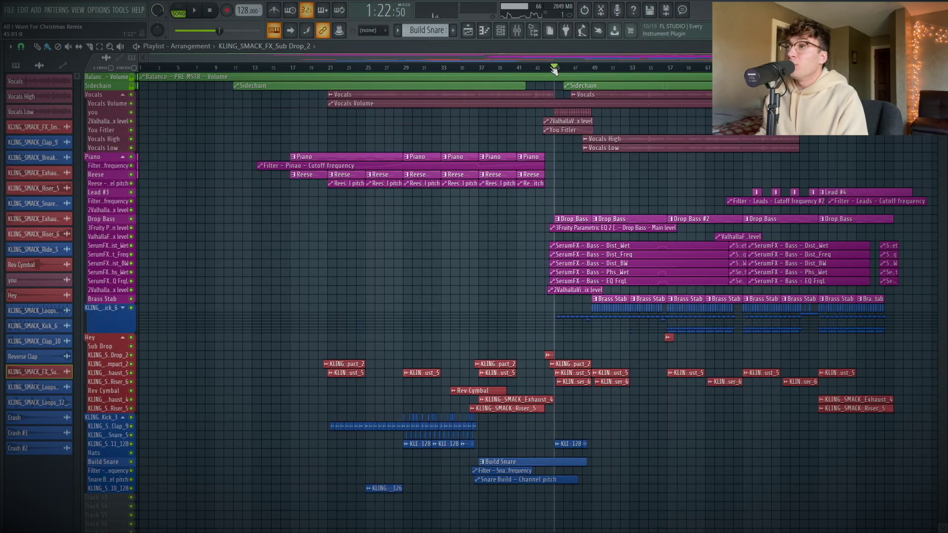
pyautogui.scroll(5, 601, 156)
pyautogui.press('space')
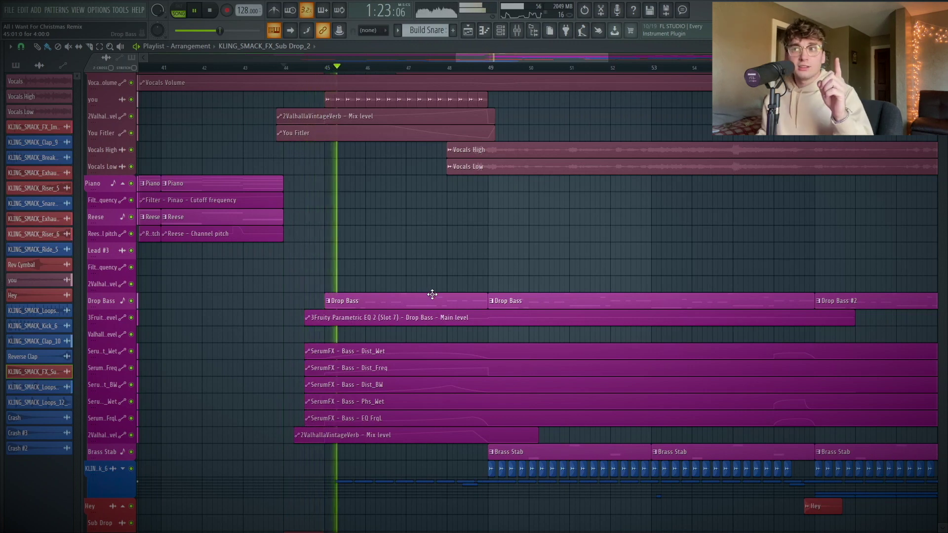
pyautogui.press('space')
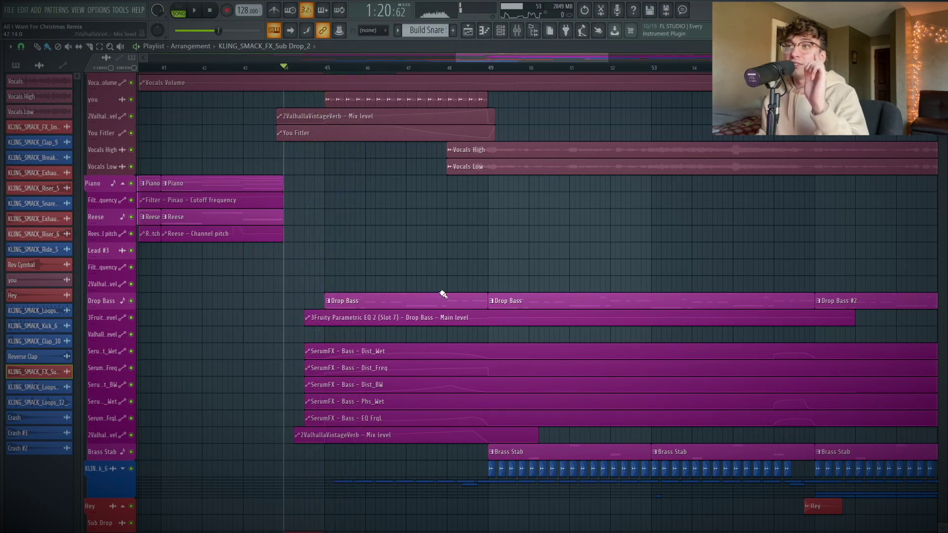
pyautogui.scroll(3, 443, 295)
# Step: Solo the you vocal track and unmute its reverb Mix level and You Fitler automation lanes
pyautogui.click(457, 222)
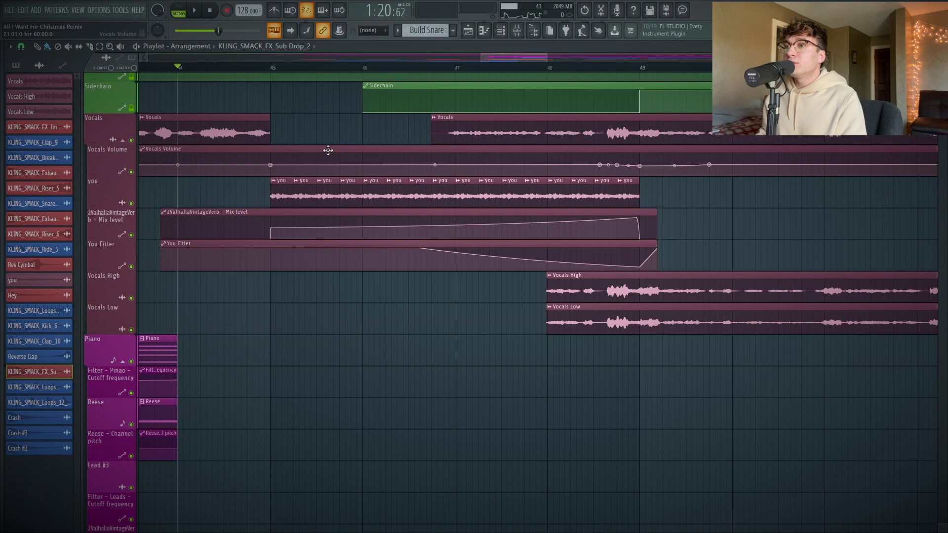
pyautogui.doubleClick(275, 186)
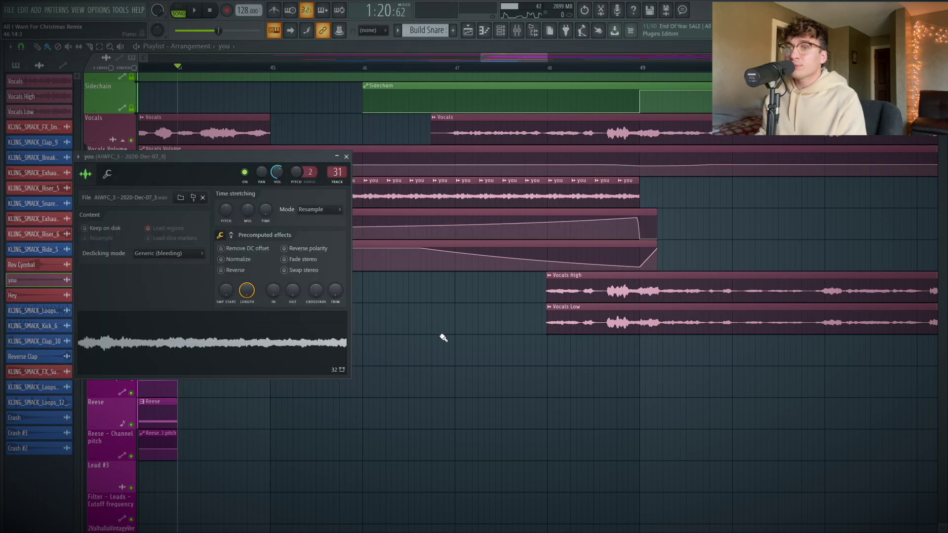
pyautogui.press('Escape')
pyautogui.keyDown('ctrl'); pyautogui.click(131, 203); pyautogui.keyUp('ctrl')
pyautogui.click(131, 235)
pyautogui.click(131, 267)
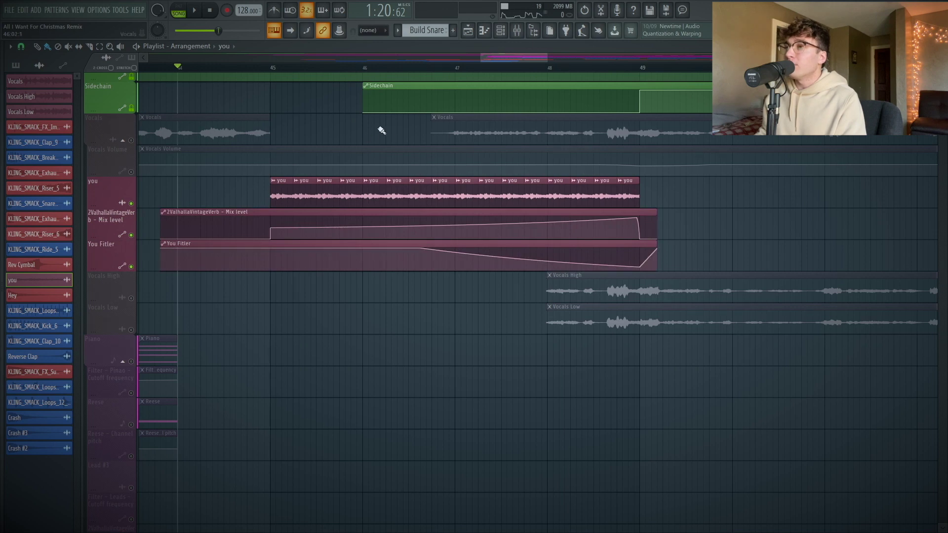
pyautogui.keyDown('ctrl'); pyautogui.click(131, 141); pyautogui.keyUp('ctrl')
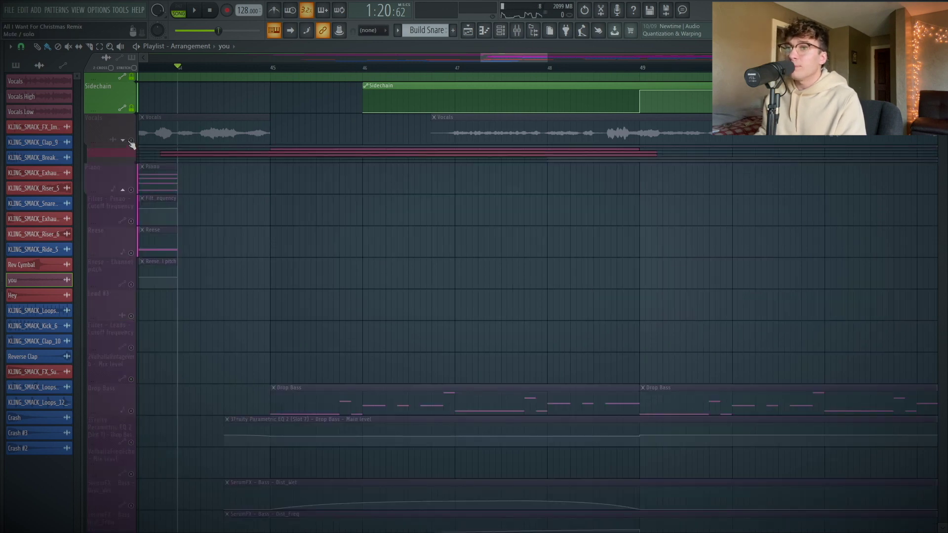
pyautogui.keyDown('ctrl'); pyautogui.click(131, 140); pyautogui.keyUp('ctrl')
# Step: Check a clap clip's settings, then scroll down and make Drop Bass the current pattern
pyautogui.scroll(-10, 148, 275)
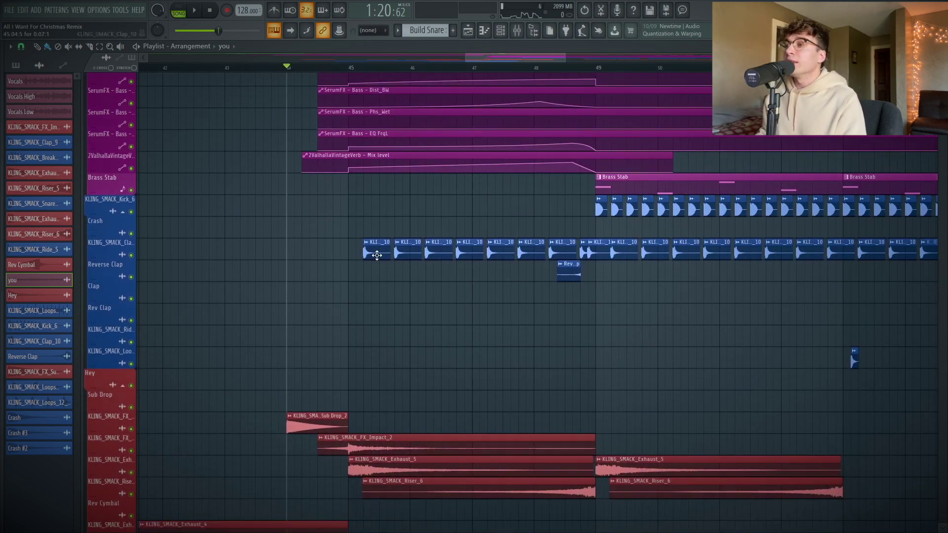
pyautogui.doubleClick(377, 255)
pyautogui.press('Escape')
pyautogui.scroll(-3, 586, 350)
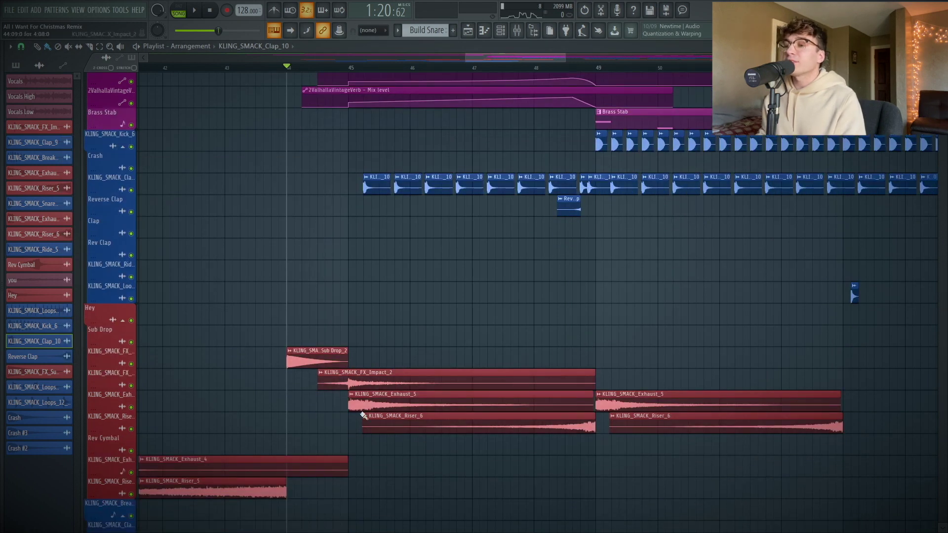
pyautogui.scroll(18, 545, 305)
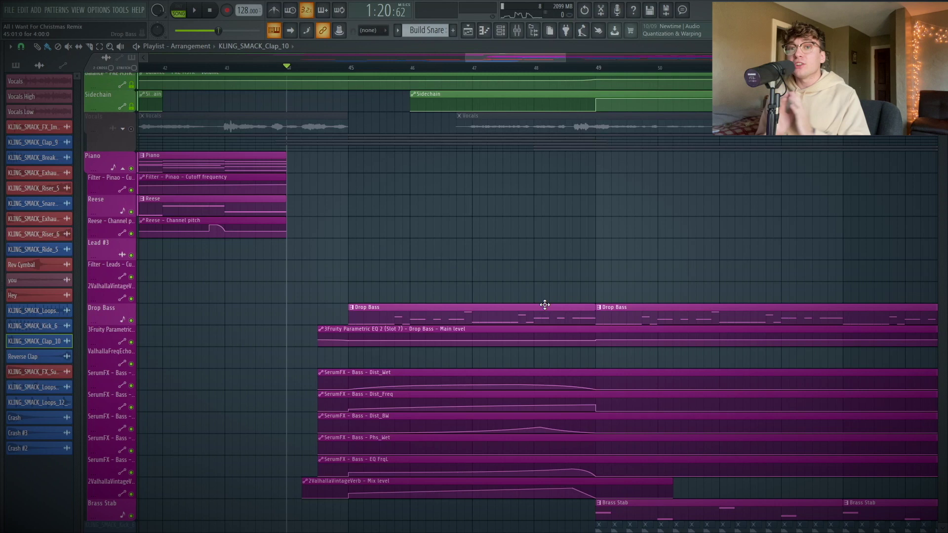
pyautogui.scroll(-4, 544, 305)
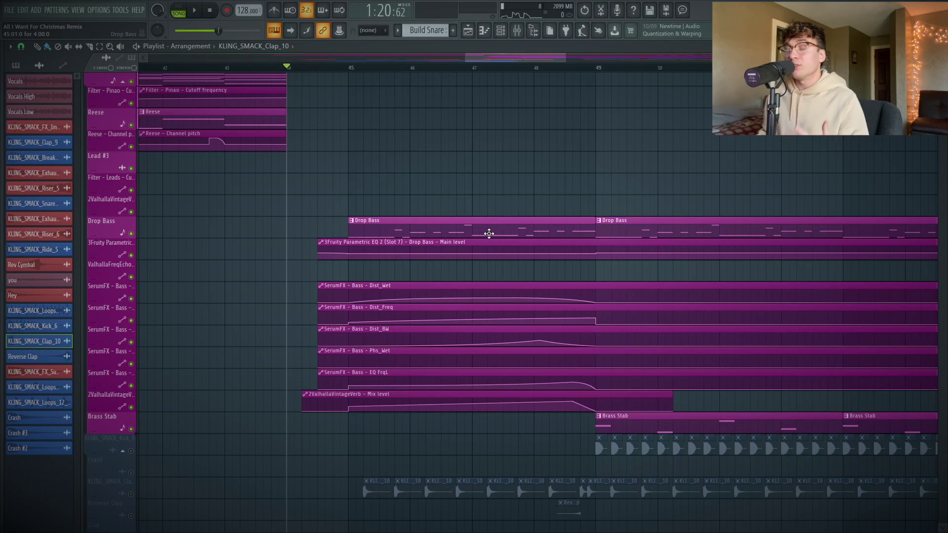
pyautogui.click(489, 234)
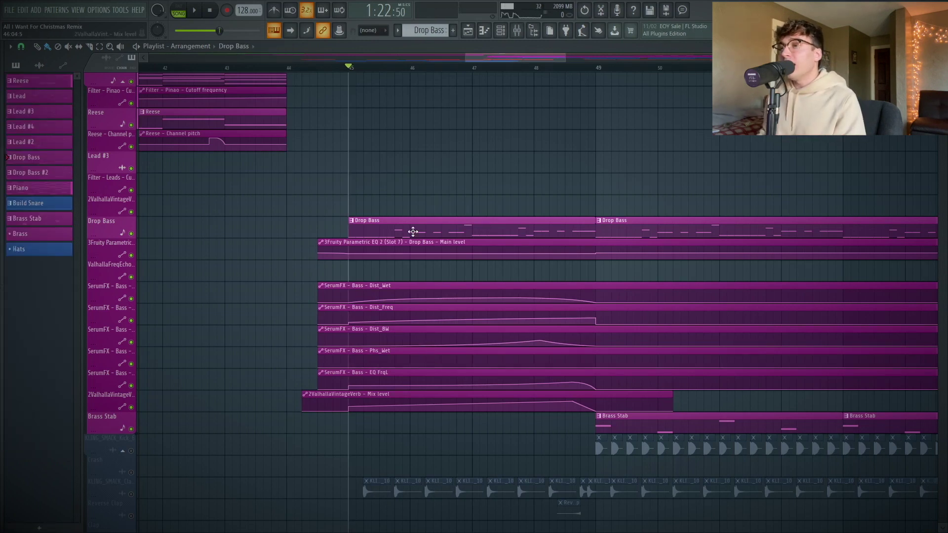
pyautogui.click(517, 30)
pyautogui.click(525, 336)
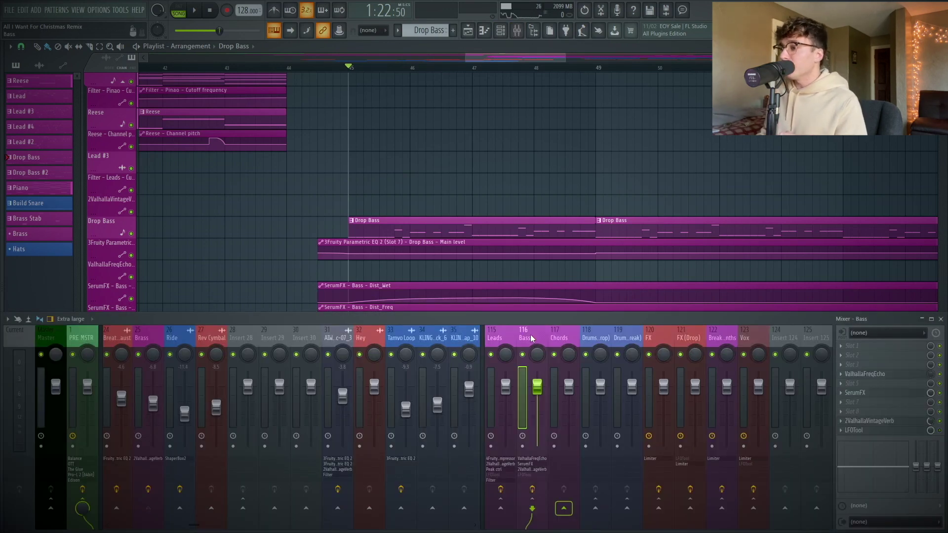
pyautogui.click(894, 396)
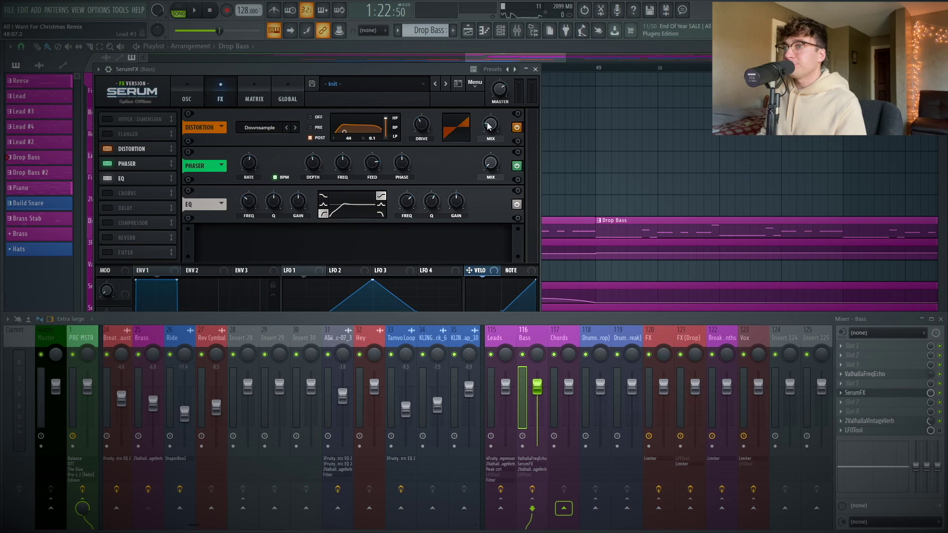
pyautogui.moveTo(455, 74); pyautogui.dragTo(845, 72)
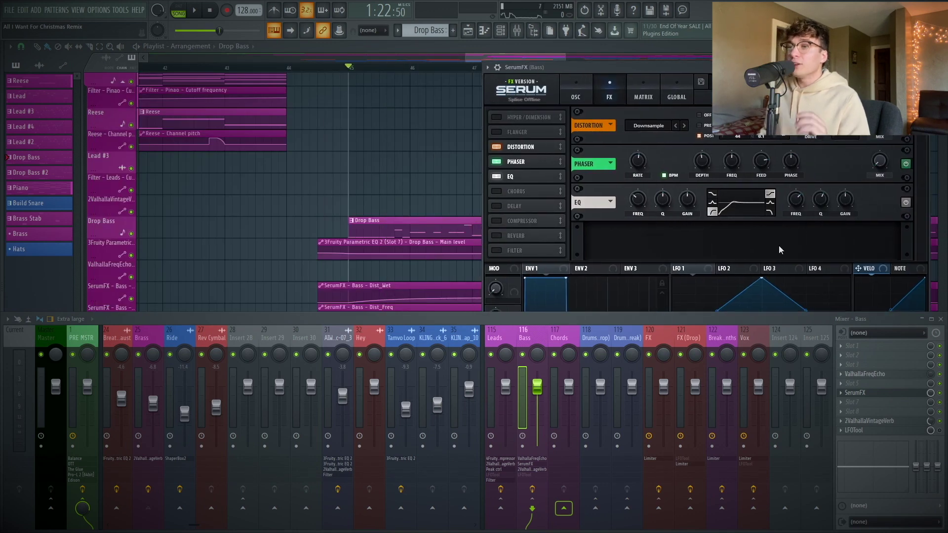
pyautogui.click(941, 319)
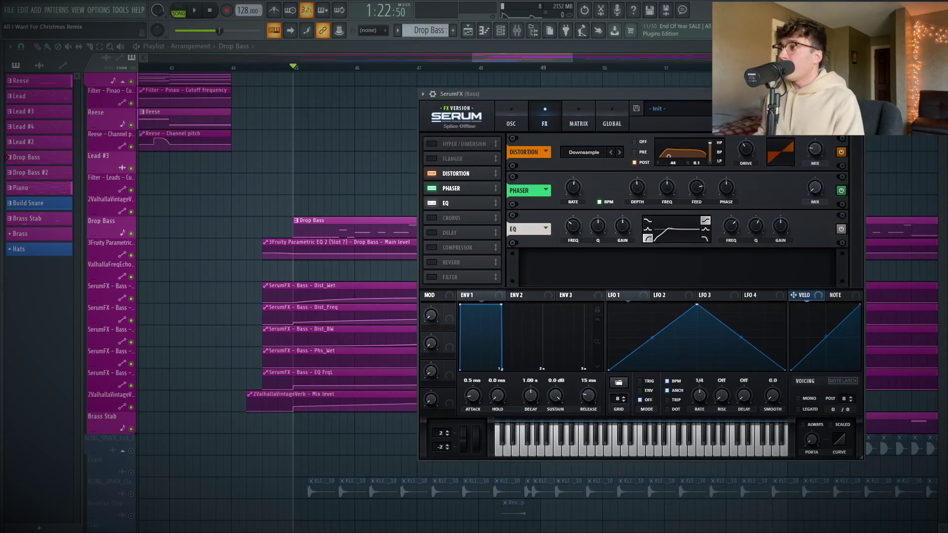
pyautogui.click(850, 108)
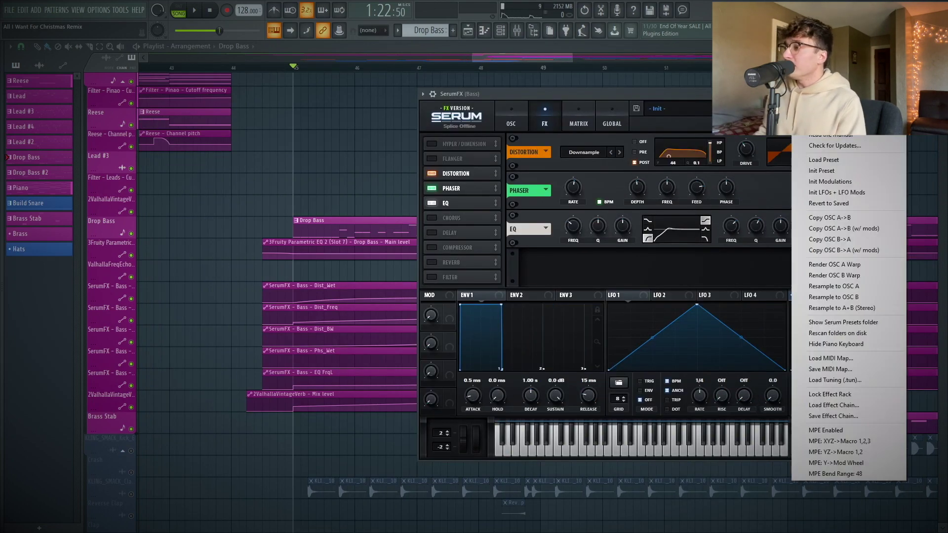
pyautogui.click(847, 406)
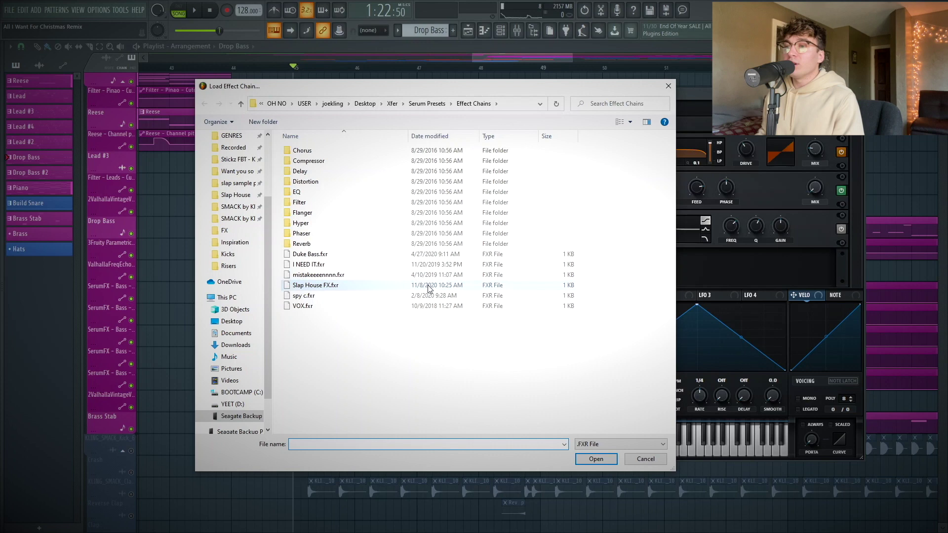
pyautogui.click(666, 87)
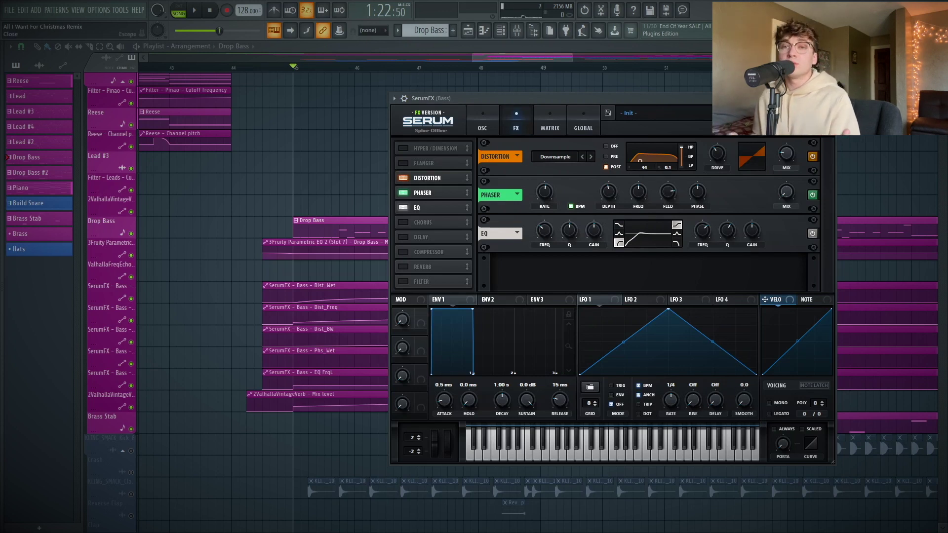
pyautogui.click(831, 98)
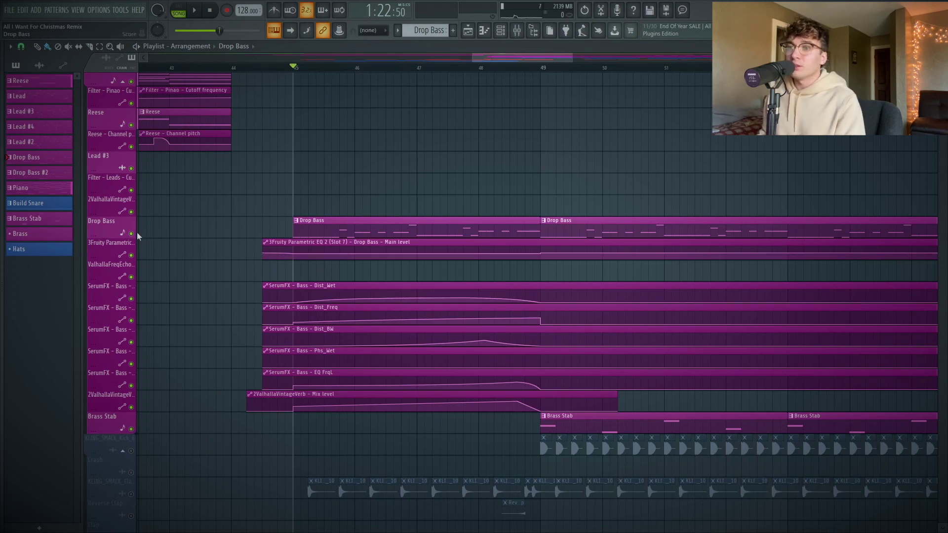
# Step: Play the drop bass section from bar 45, then stop
pyautogui.press('space')
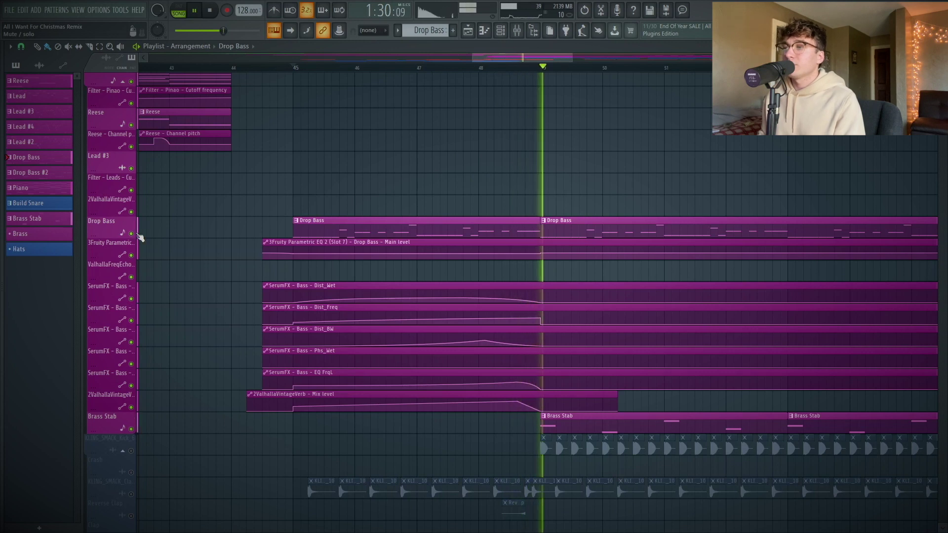
pyautogui.press('space')
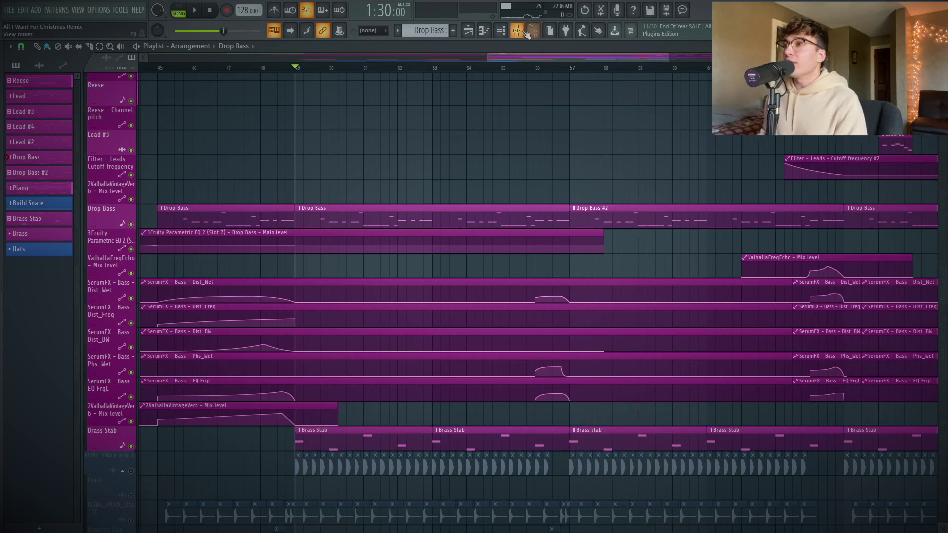
# Step: Mute the Brass Stab track and play the drop without the brass stabs
pyautogui.click(131, 446)
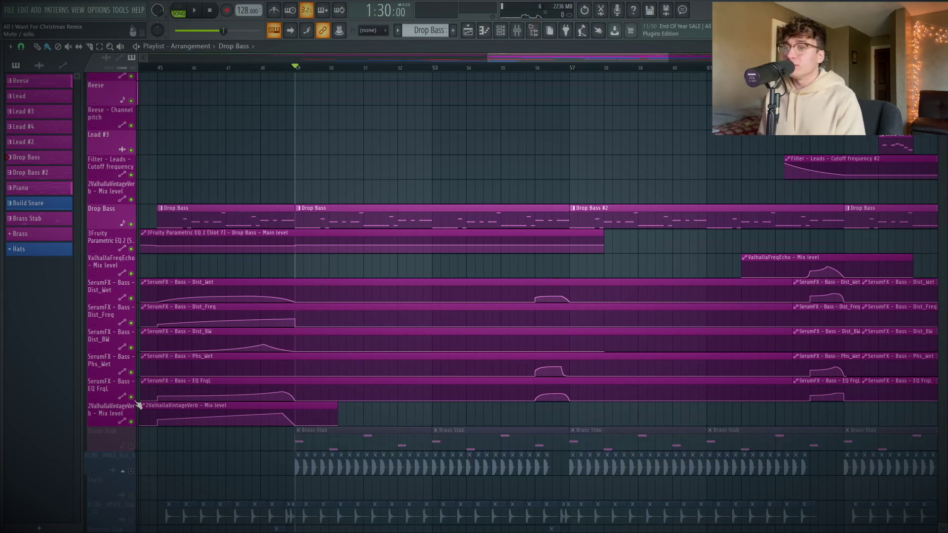
pyautogui.press('space')
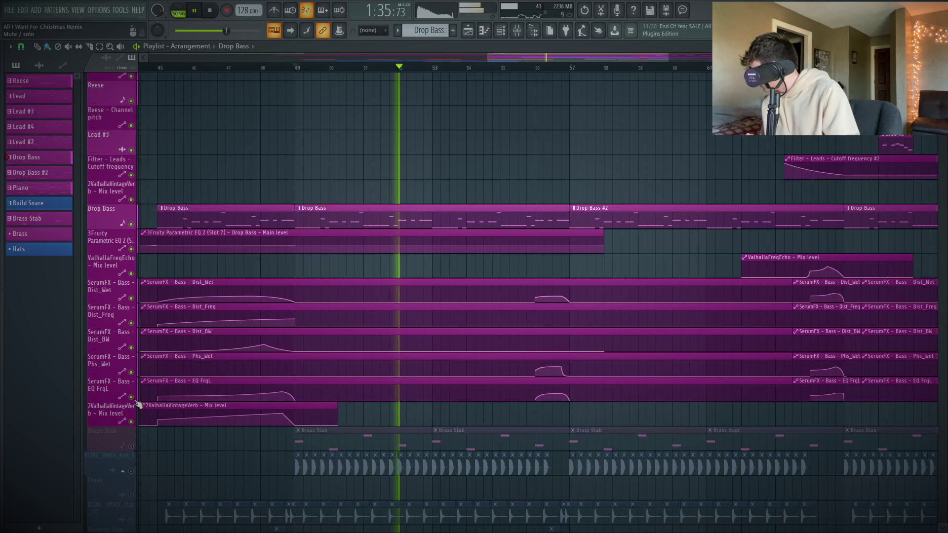
pyautogui.press('space')
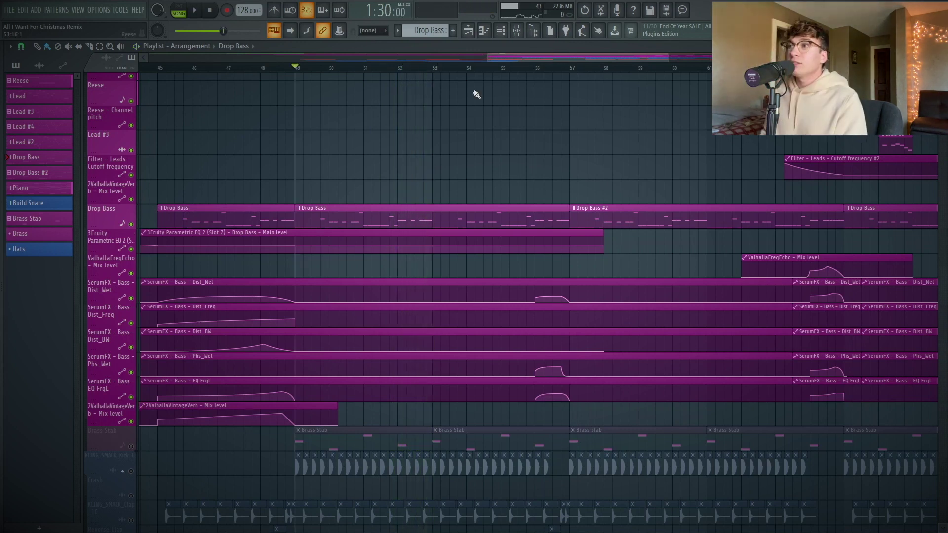
pyautogui.click(500, 30)
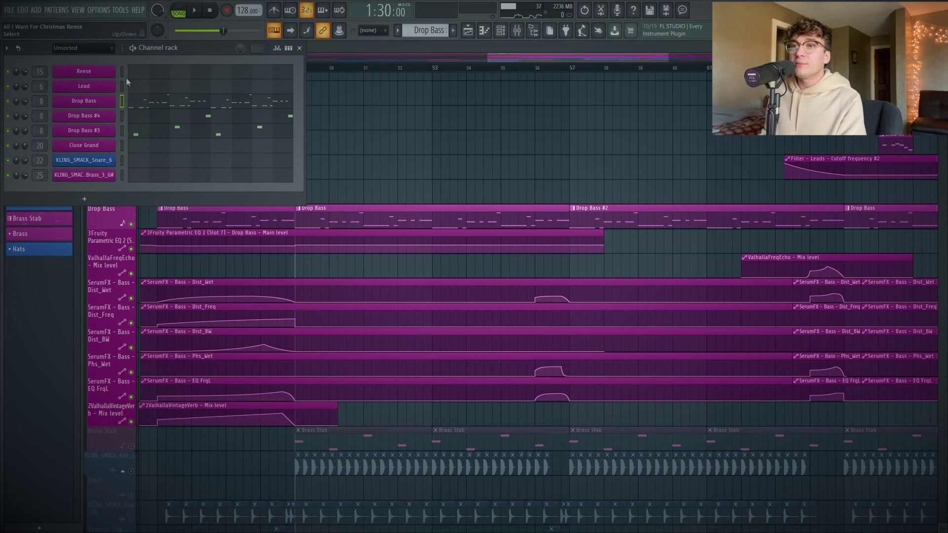
# Step: Move the Drop Bass #3 channel above Drop Bass #4 in the Channel Rack
pyautogui.press('e')
pyautogui.click(121, 132)
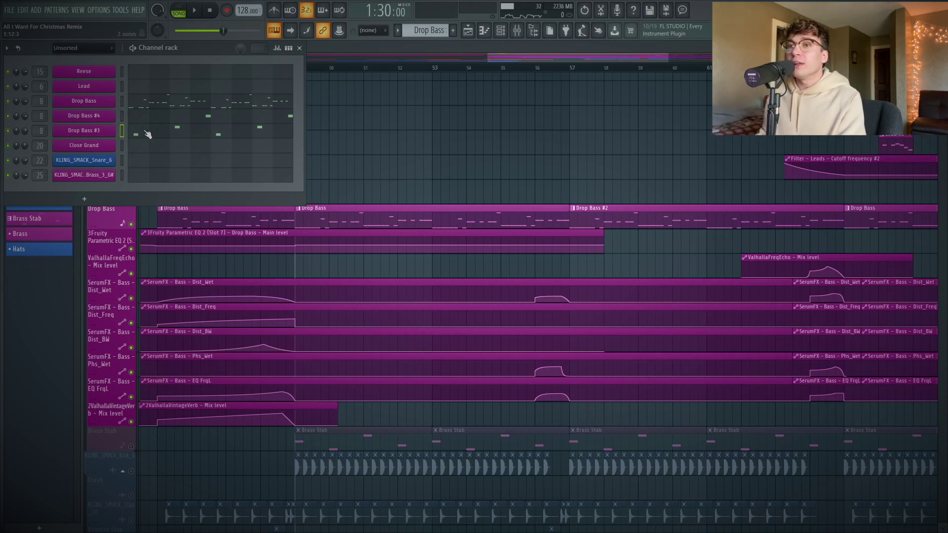
pyautogui.moveTo(114, 133); pyautogui.dragTo(113, 121)
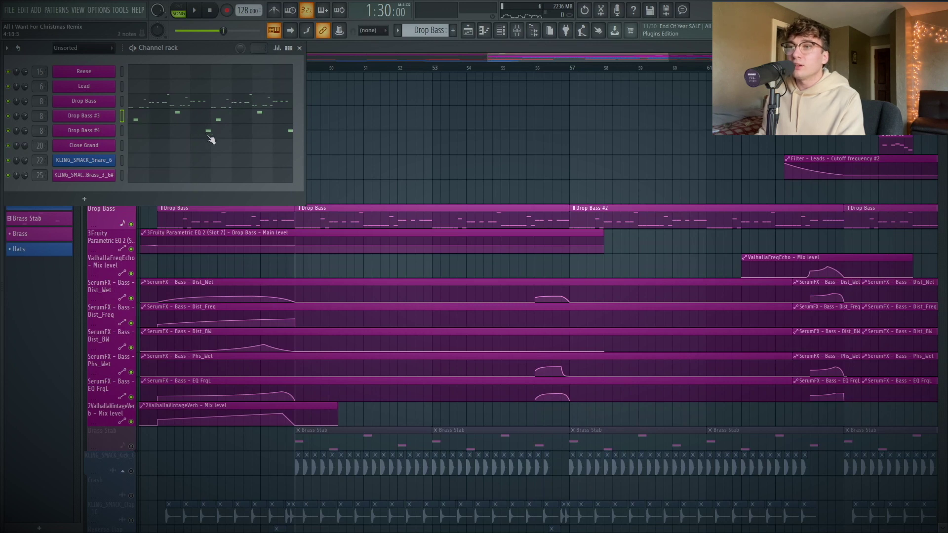
# Step: Play the drop section to hear the reordered bass channels
pyautogui.press('space')
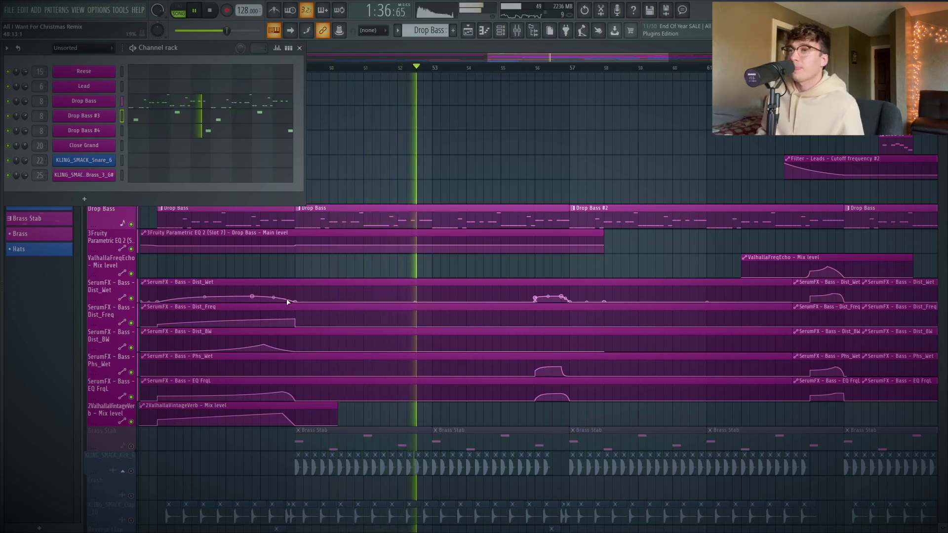
pyautogui.press('space')
pyautogui.press('F9')
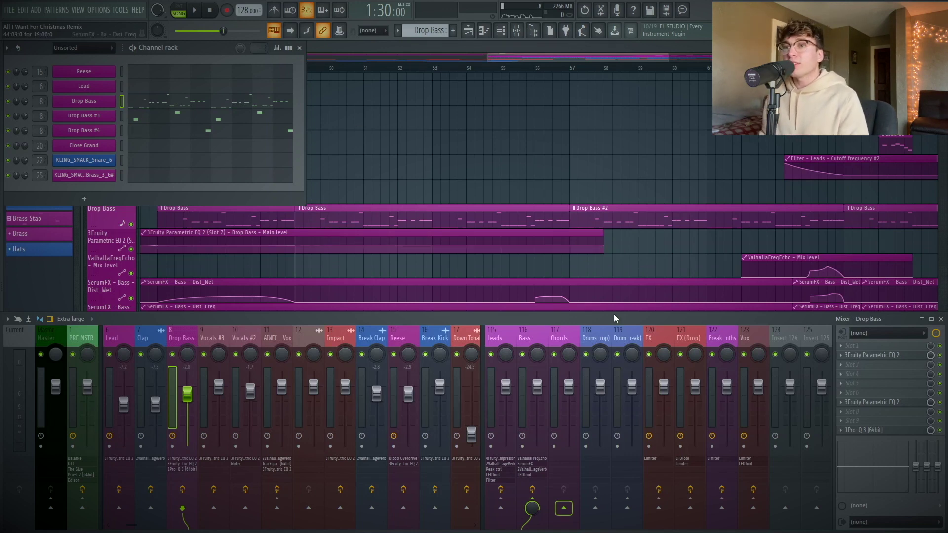
# Step: Open the Drop Bass insert's two Fruity Parametric EQ 2 plugins and its Pro-Q 3
pyautogui.click(872, 355)
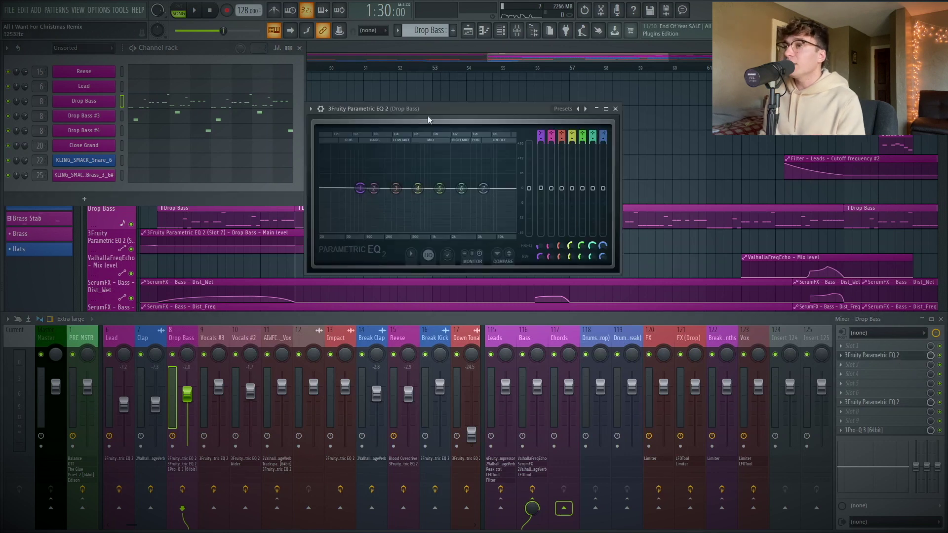
pyautogui.moveTo(429, 120); pyautogui.dragTo(462, 102)
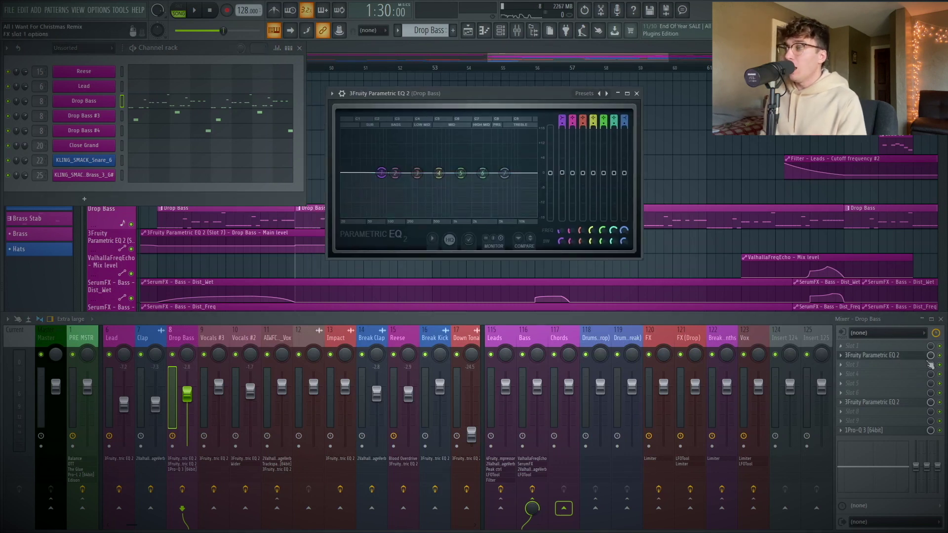
pyautogui.click(872, 401)
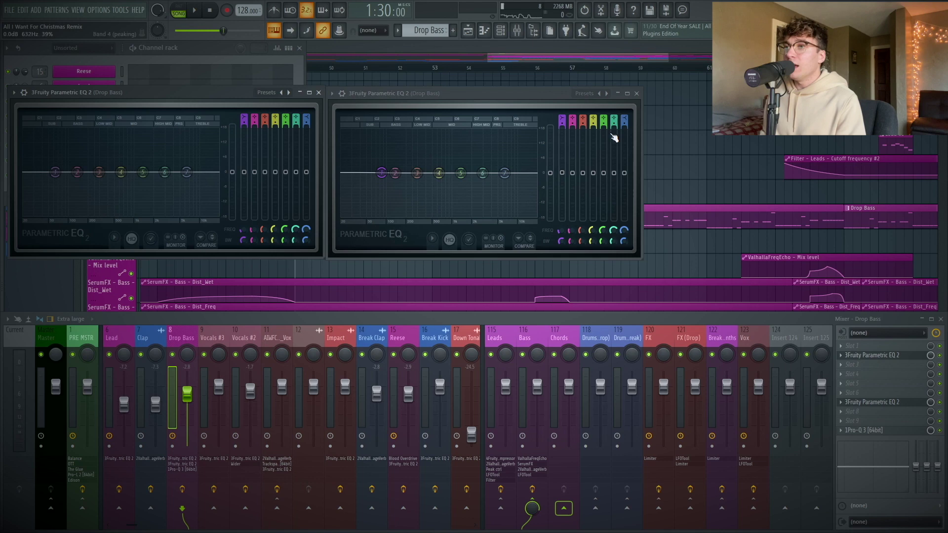
pyautogui.click(892, 433)
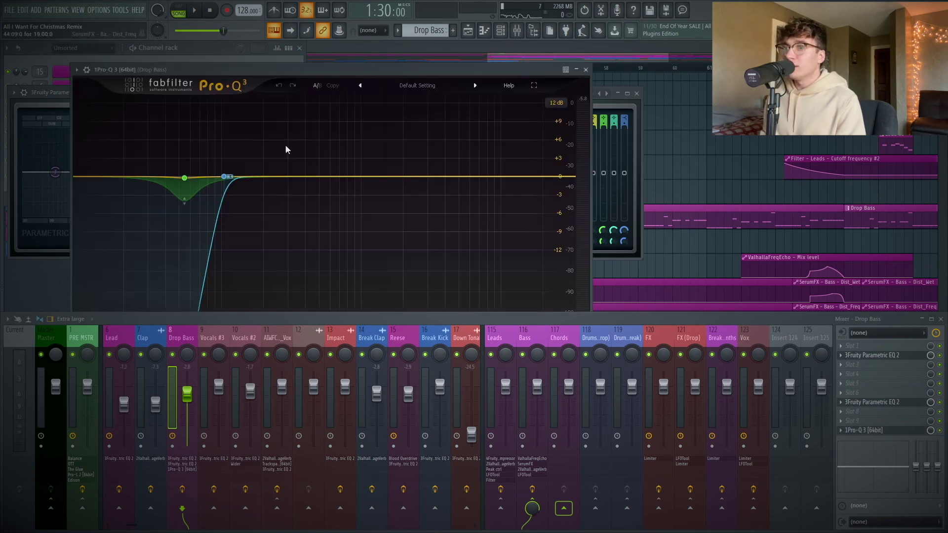
pyautogui.moveTo(269, 68); pyautogui.dragTo(535, 68)
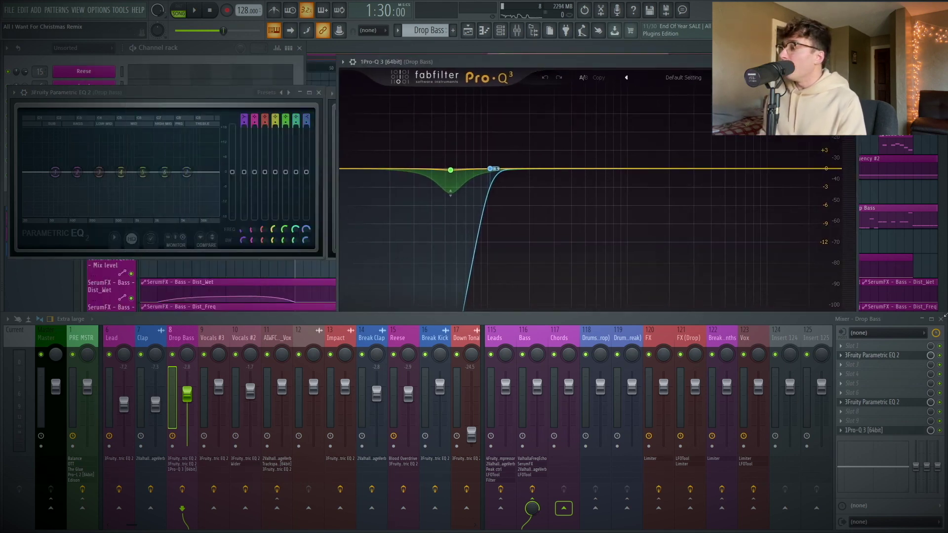
pyautogui.press('F9')
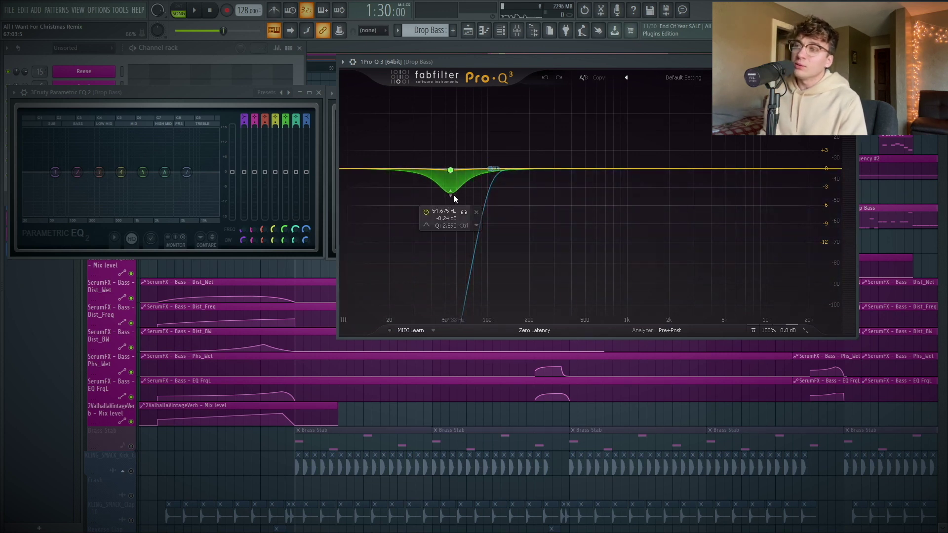
# Step: Select Pro-Q 3's low bell band near 55 Hz and listen to the bass
pyautogui.click(450, 171)
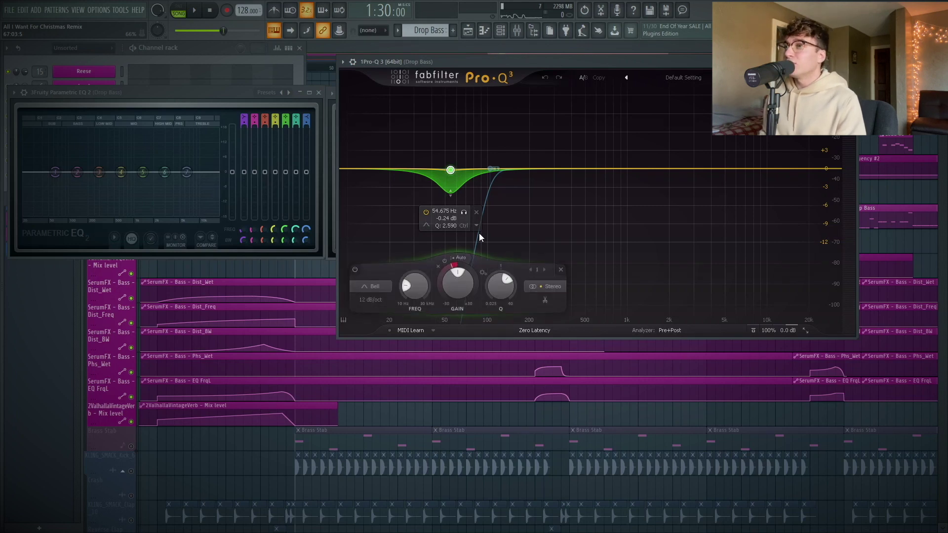
pyautogui.press('space')
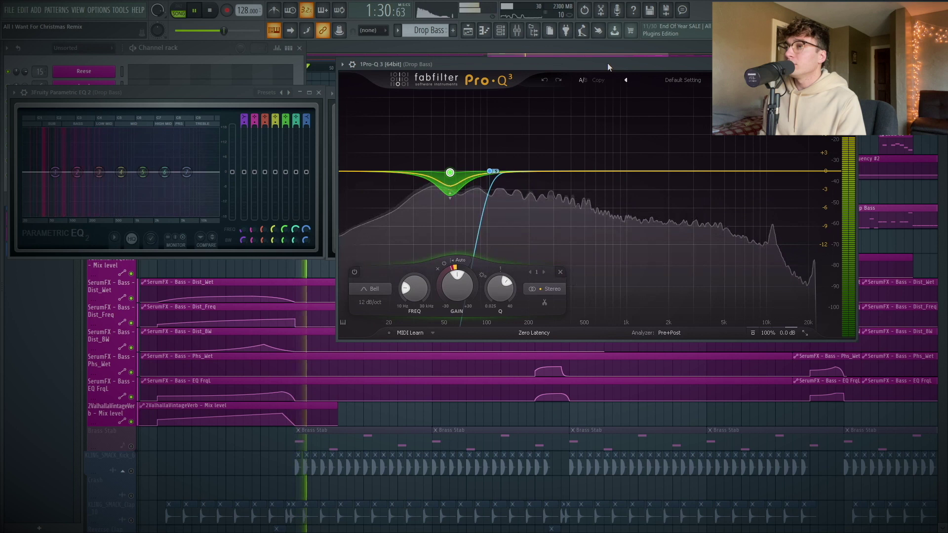
pyautogui.press('space')
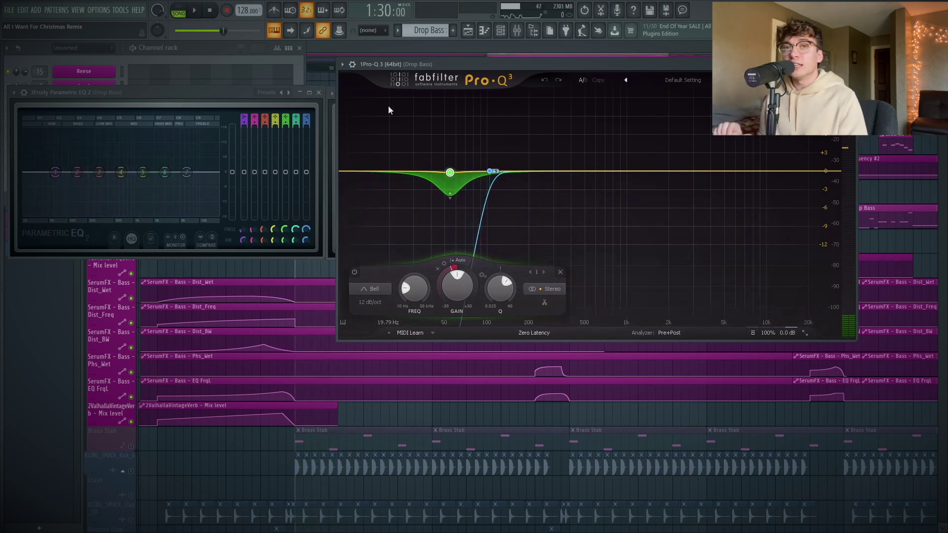
pyautogui.moveTo(449, 183)
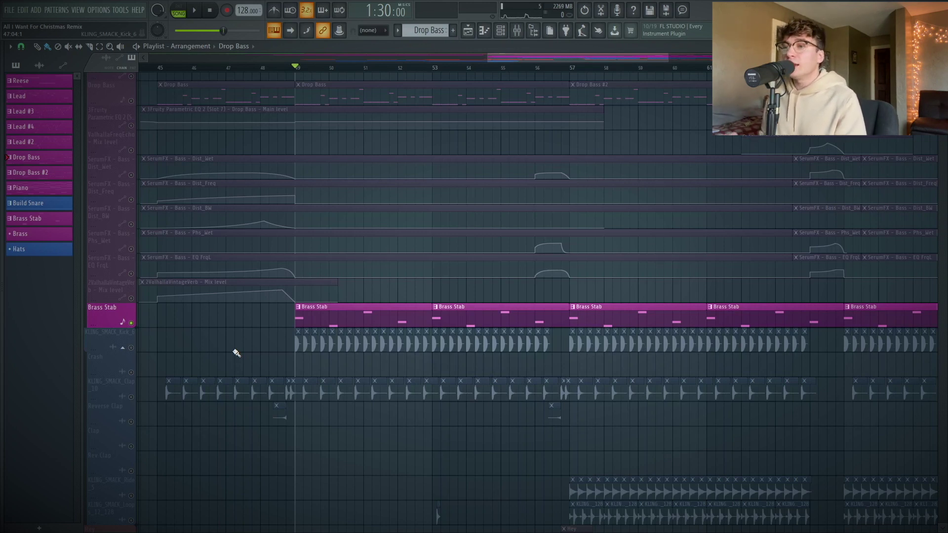
pyautogui.press('space')
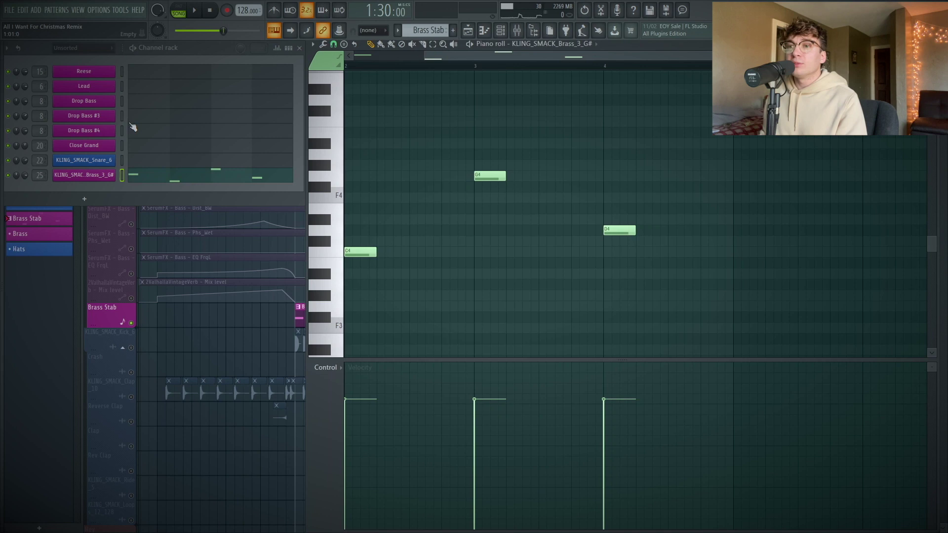
pyautogui.click(84, 176)
pyautogui.click(709, 82)
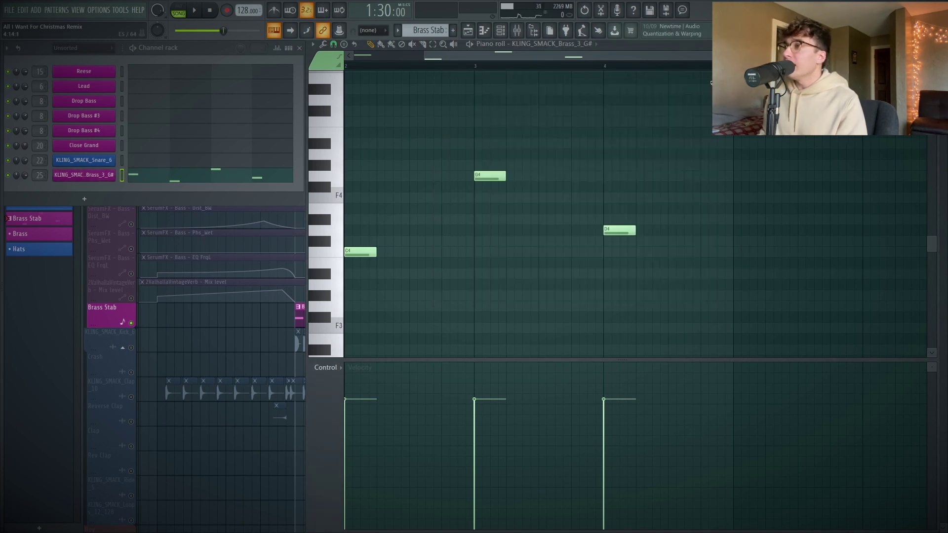
pyautogui.click(517, 30)
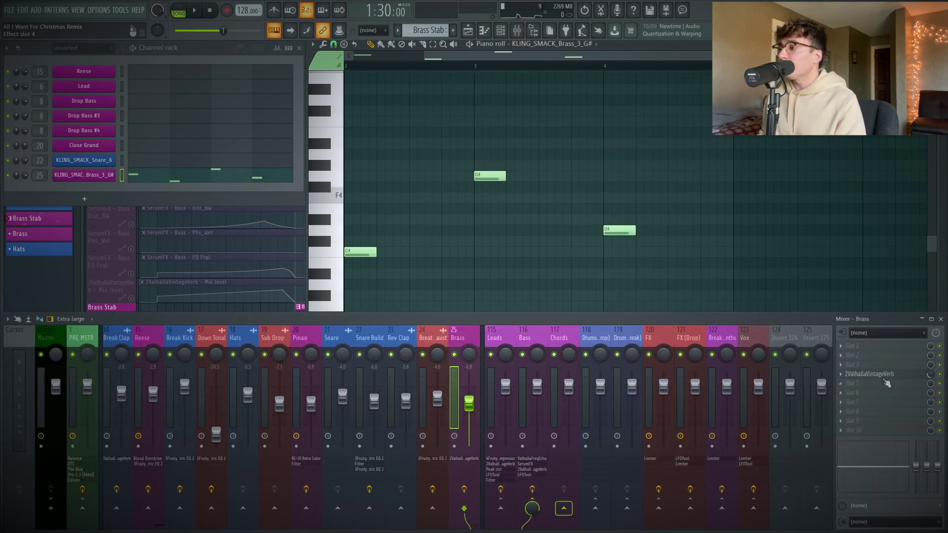
pyautogui.click(884, 377)
pyautogui.click(562, 86)
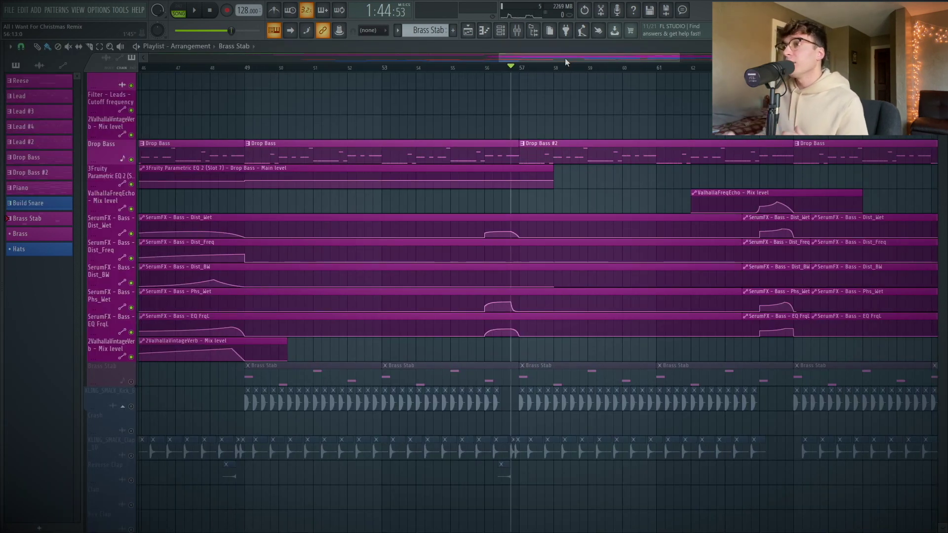
# Step: Play the arrangement from bar 56
pyautogui.click(243, 68)
pyautogui.click(494, 66)
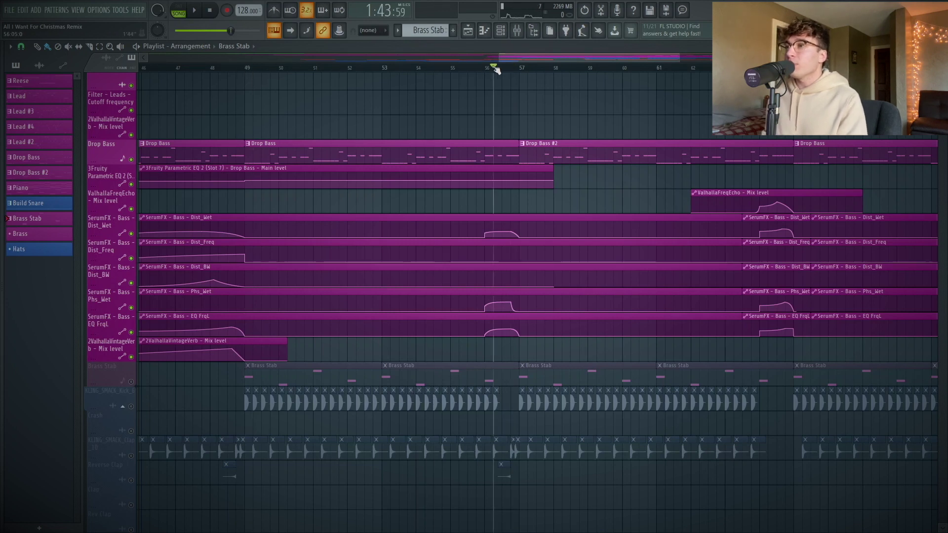
pyautogui.click(484, 67)
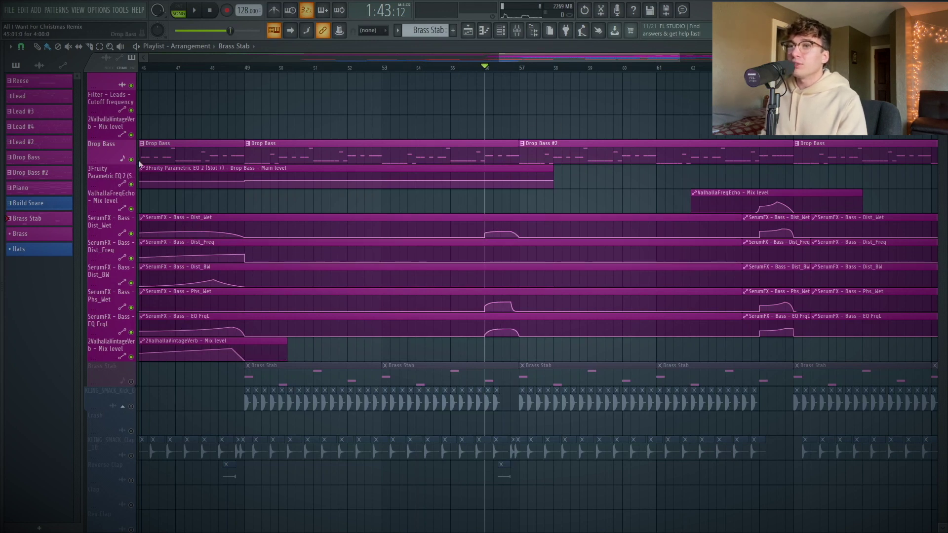
pyautogui.press('space')
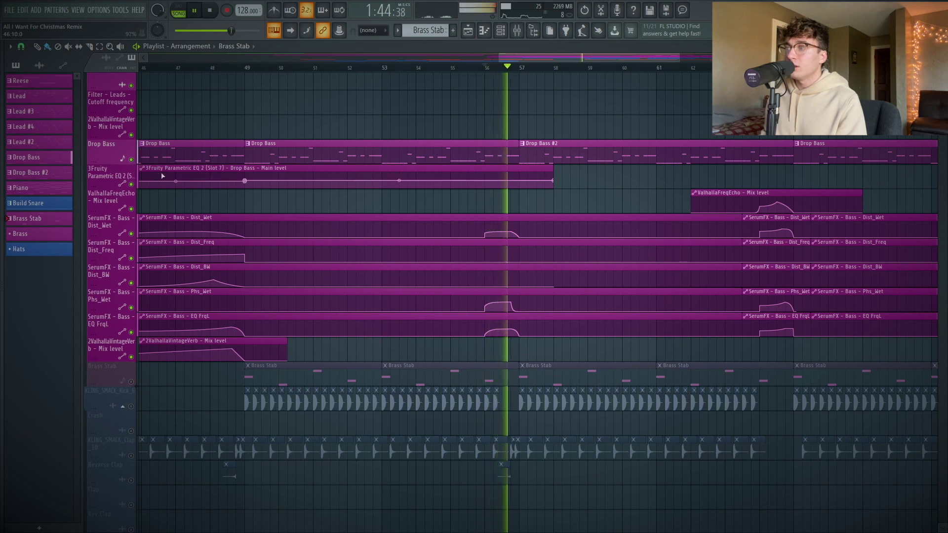
pyautogui.press('space')
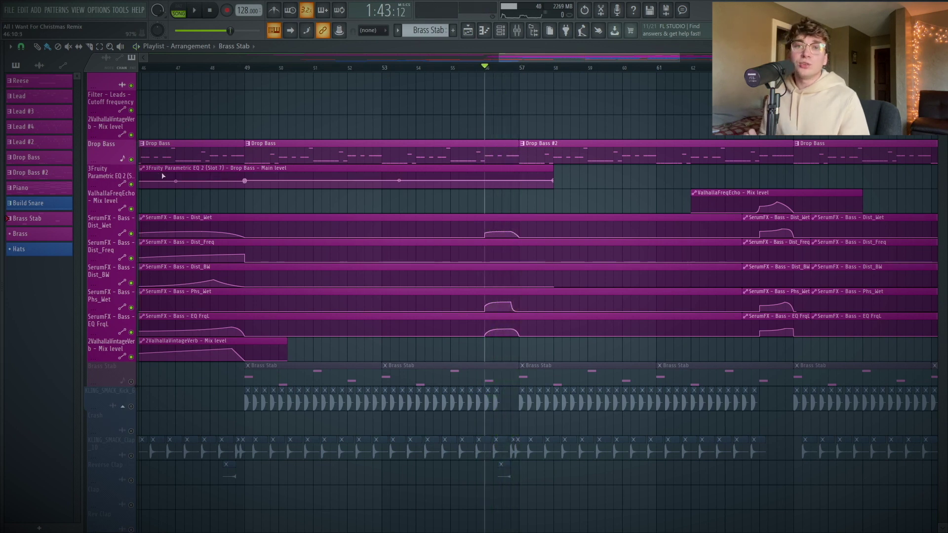
# Step: Audition the Drop Bass soloed, then unsolo it and mute the Brass Stab track
pyautogui.rightClick(131, 160)
pyautogui.press('space')
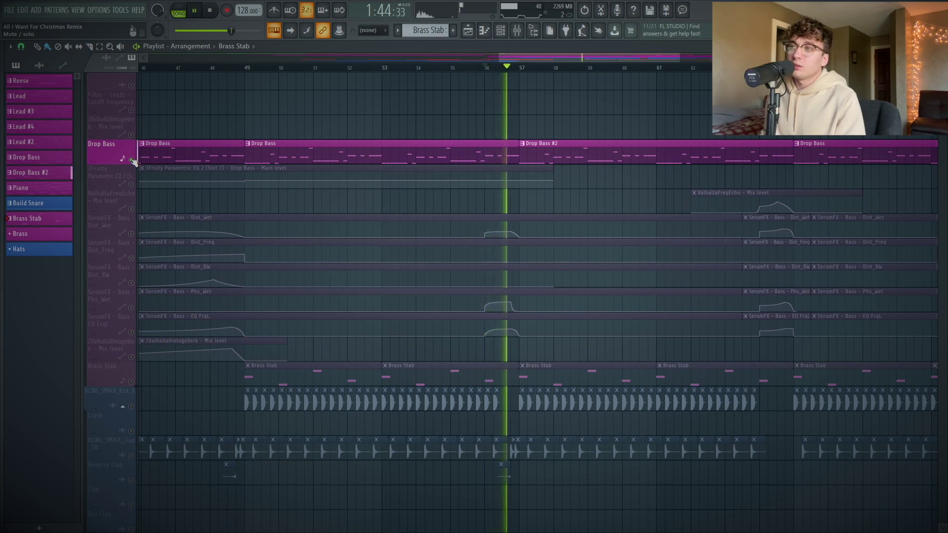
pyautogui.press('space')
pyautogui.rightClick(132, 160)
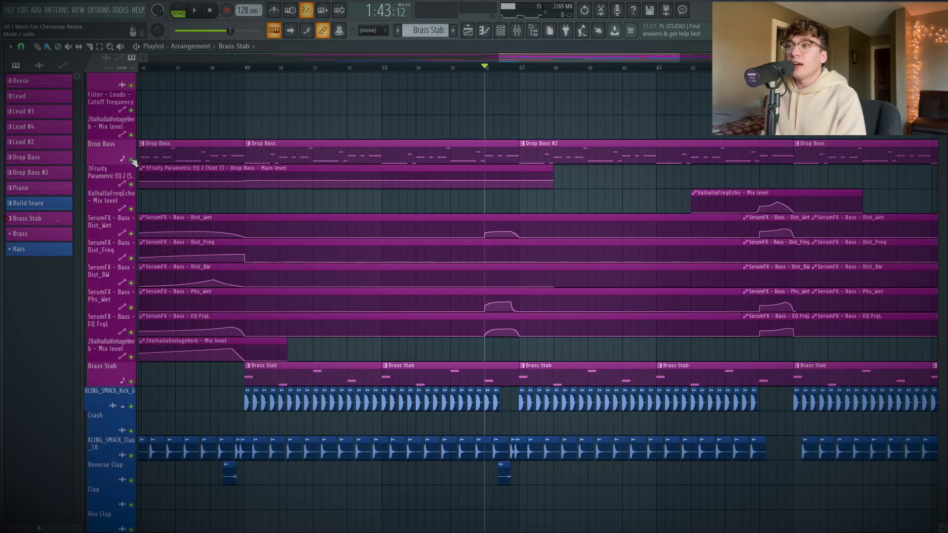
pyautogui.click(131, 381)
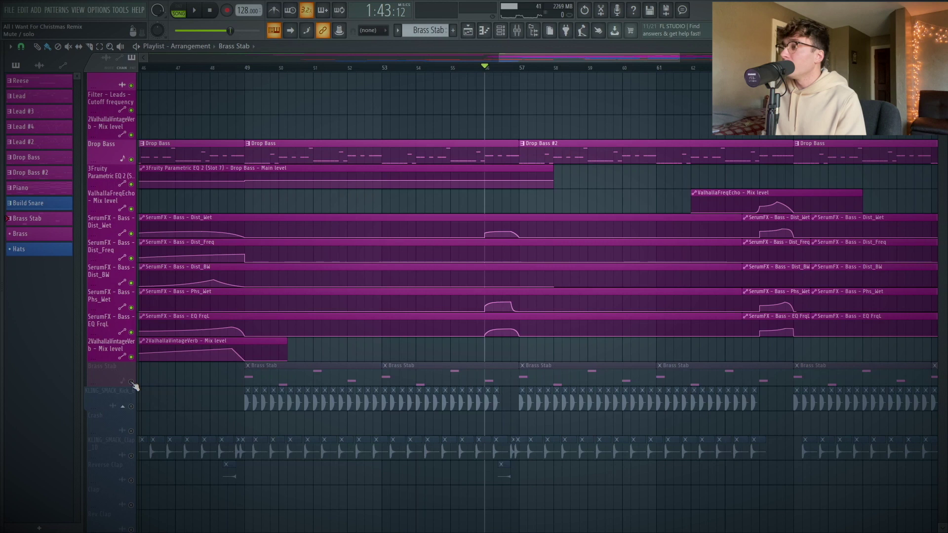
# Step: Scroll to around bar 64 and play the section there
pyautogui.moveTo(512, 55); pyautogui.dragTo(625, 63)
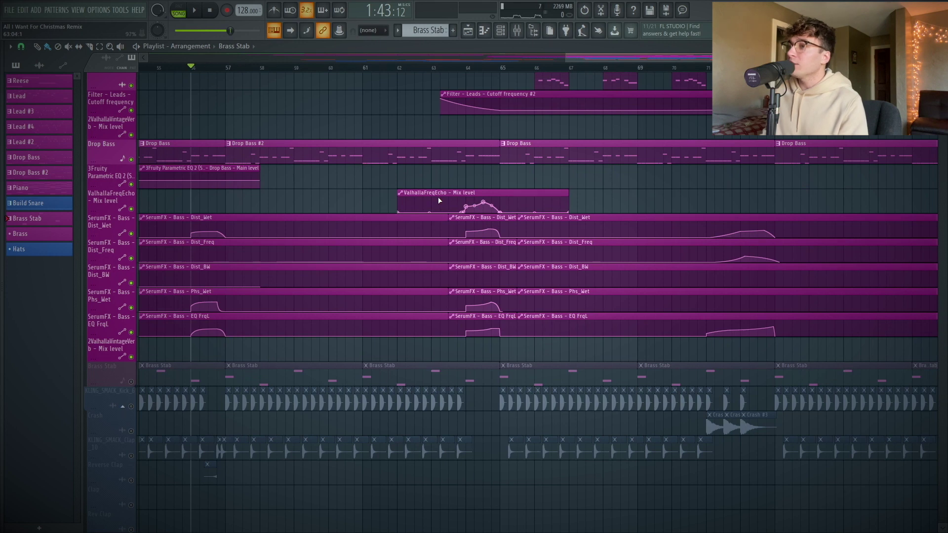
pyautogui.click(461, 67)
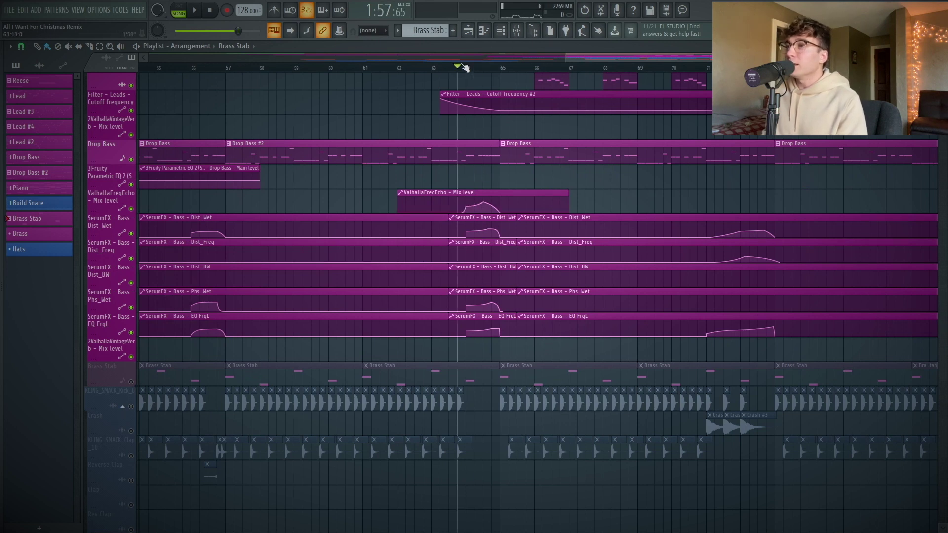
pyautogui.press('space')
pyautogui.press('space')
pyautogui.press('space')
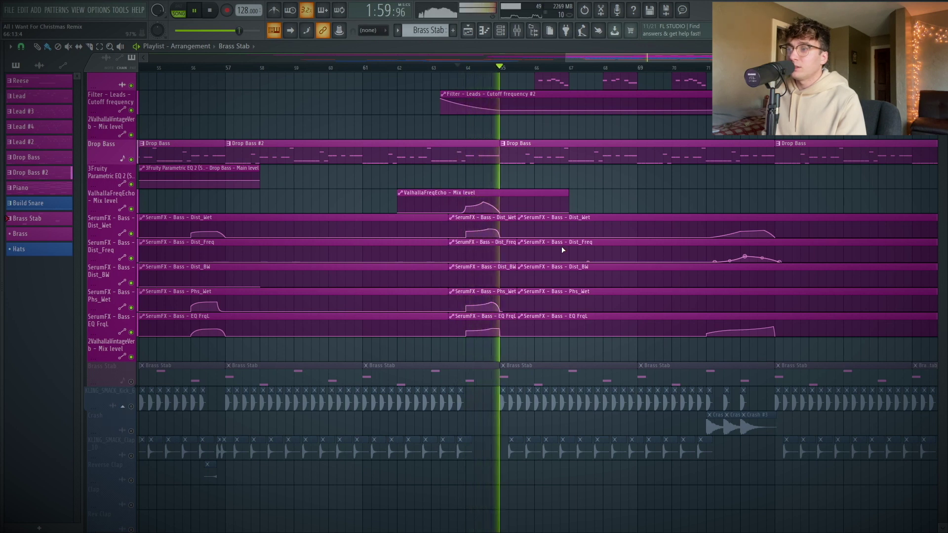
pyautogui.press('space')
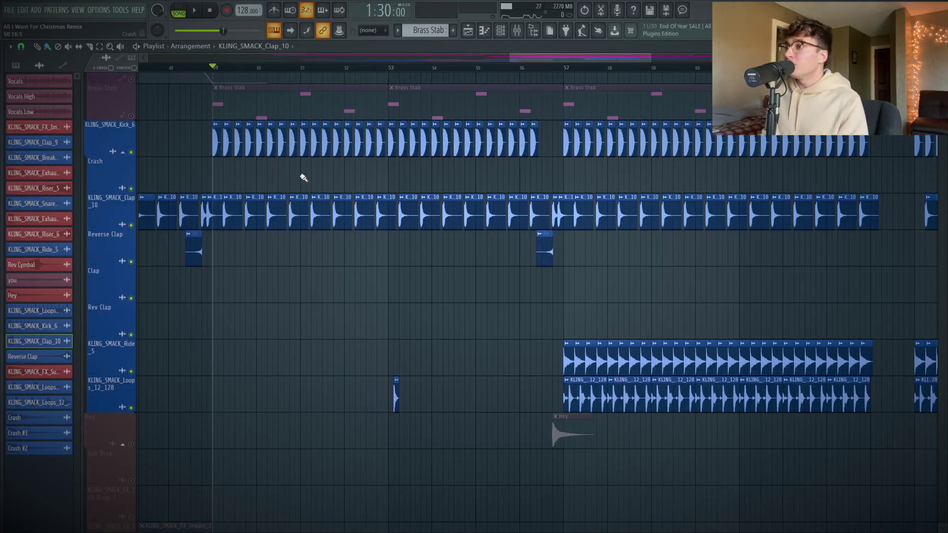
# Step: Play the ride and loop drums from bar 57
pyautogui.moveTo(641, 63); pyautogui.dragTo(646, 63)
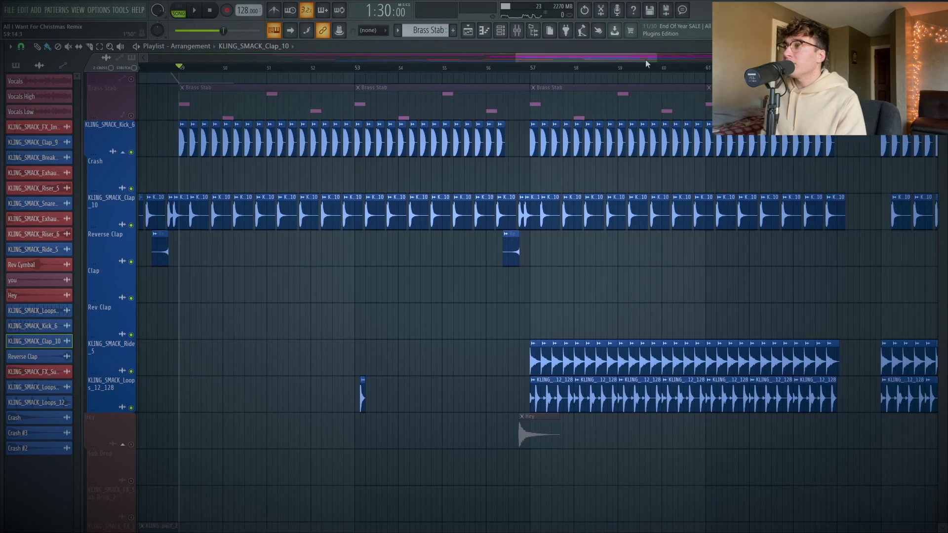
pyautogui.scroll(-3, 645, 63)
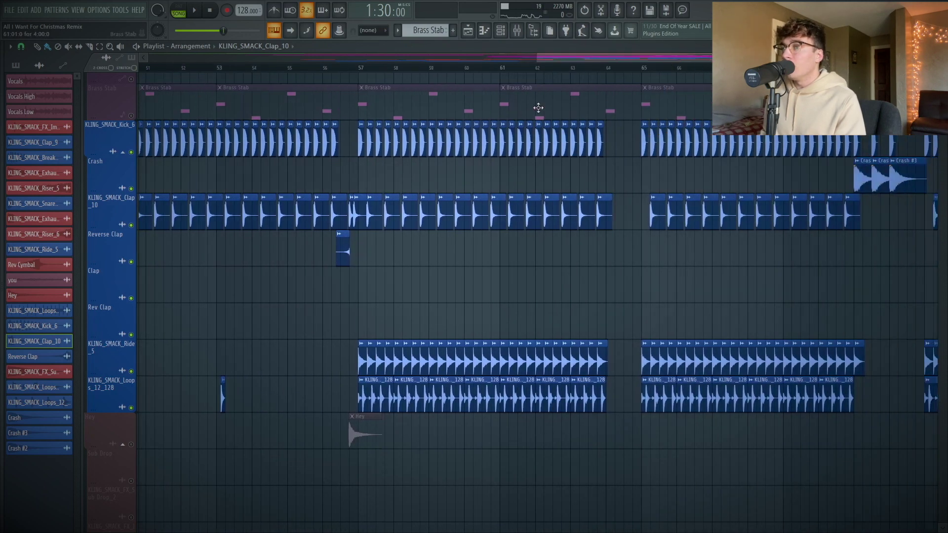
pyautogui.click(362, 70)
pyautogui.press('space')
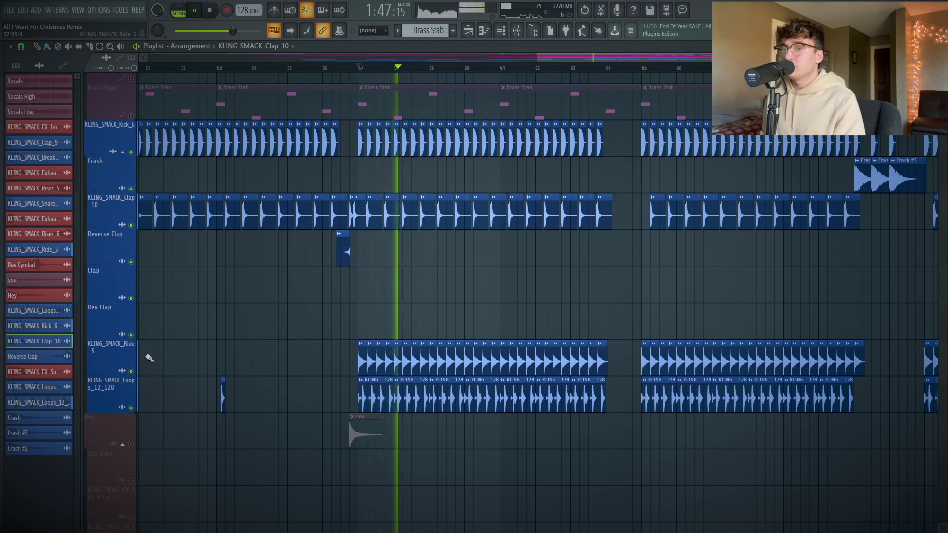
pyautogui.press('space')
# Step: Show the ShaperBox2 volume curve on the Ride mixer insert and audition the ride shaping
pyautogui.doubleClick(32, 249)
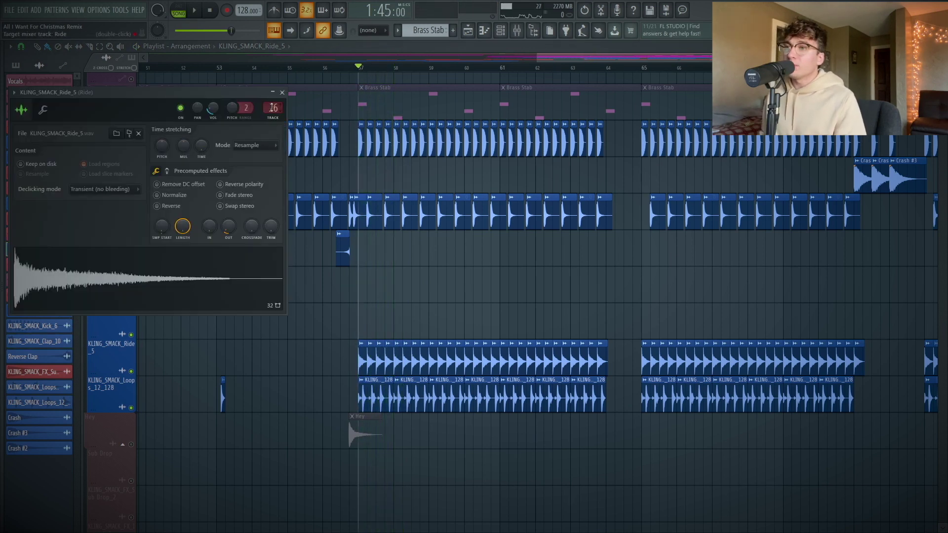
pyautogui.doubleClick(273, 108)
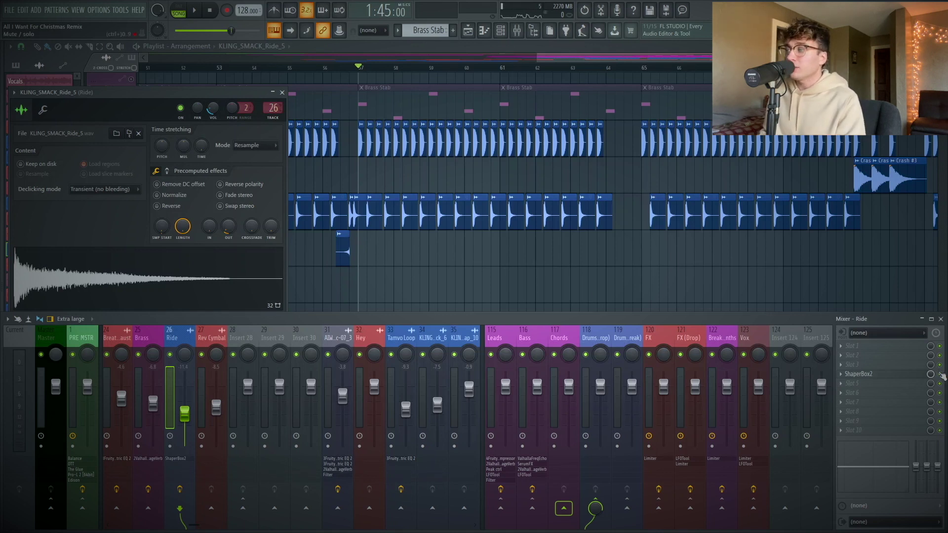
pyautogui.click(859, 374)
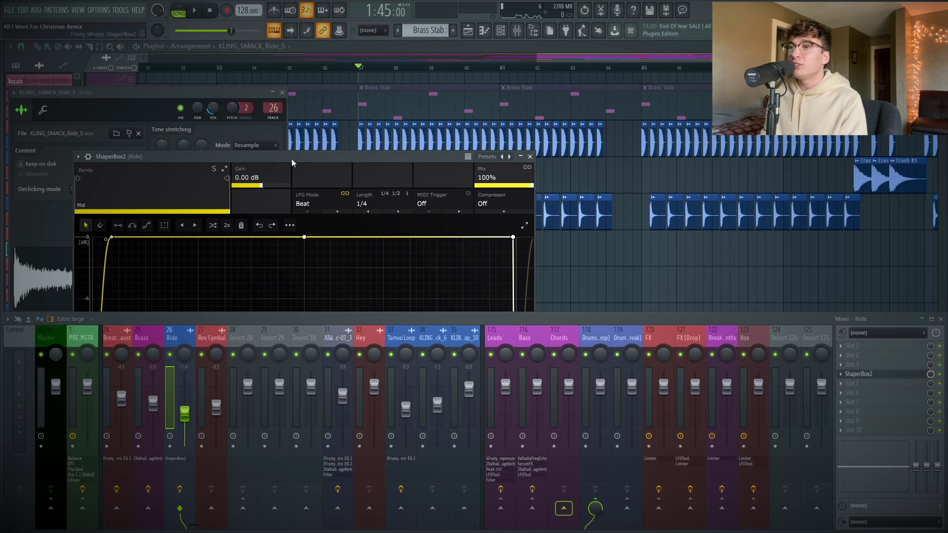
pyautogui.moveTo(292, 163); pyautogui.dragTo(456, 53)
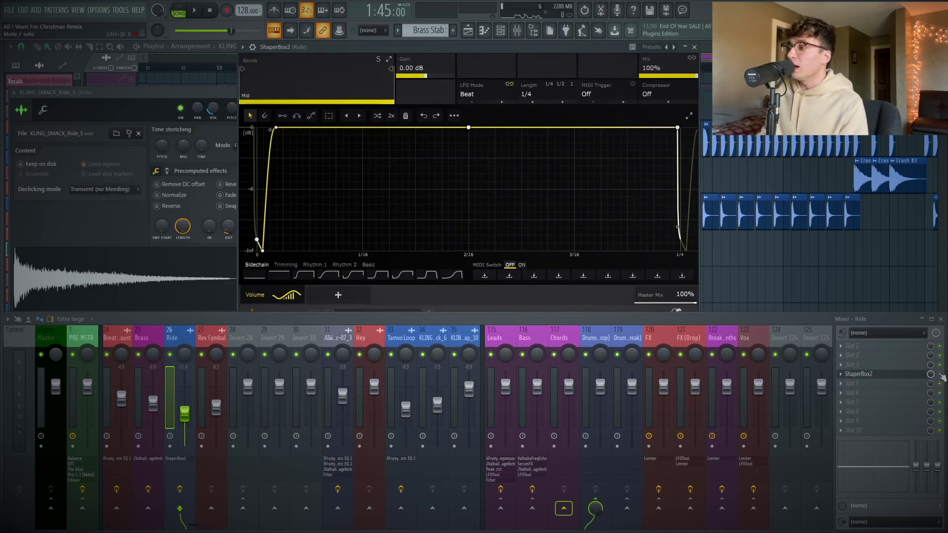
pyautogui.press('space')
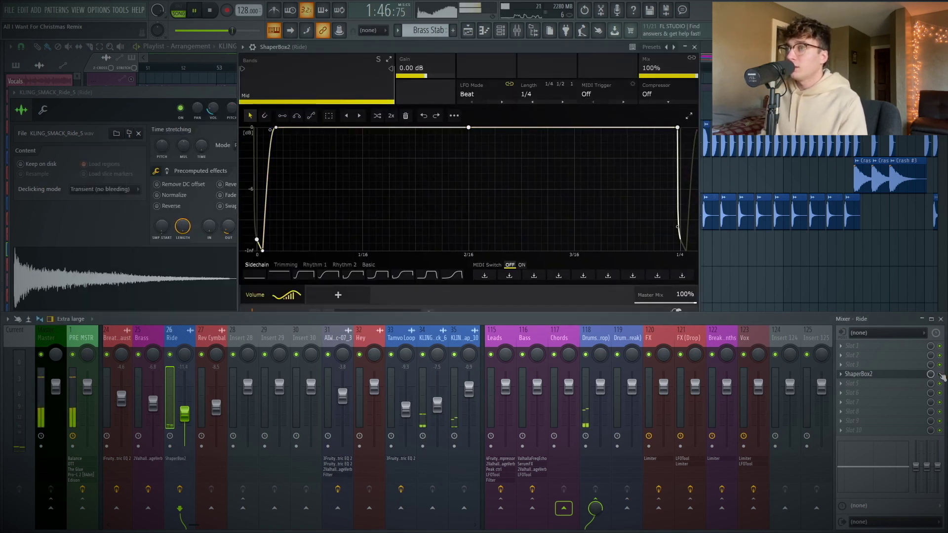
pyautogui.press('space')
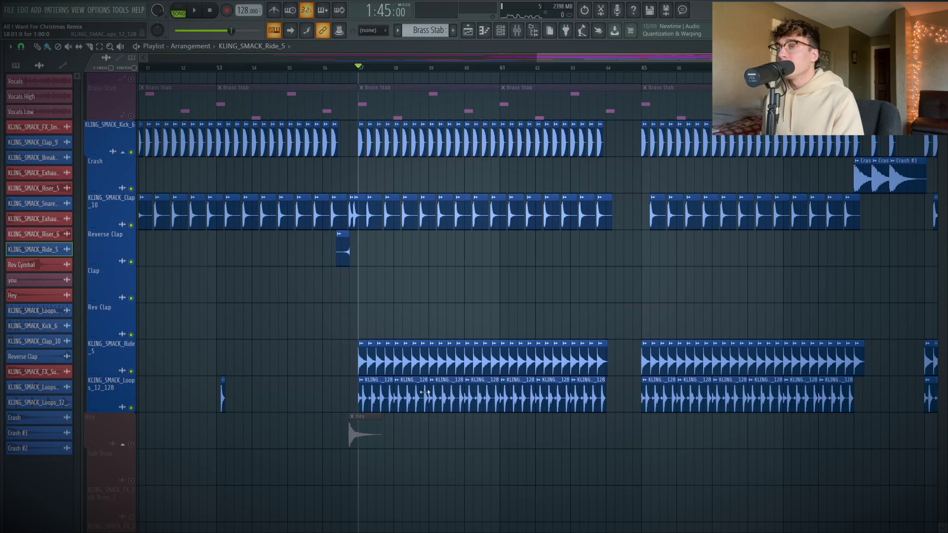
# Step: Inspect the KLING_SMACK_Loops_12_128 clip's sample settings in the playlist
pyautogui.press('F5')
pyautogui.click(407, 402)
pyautogui.doubleClick(407, 403)
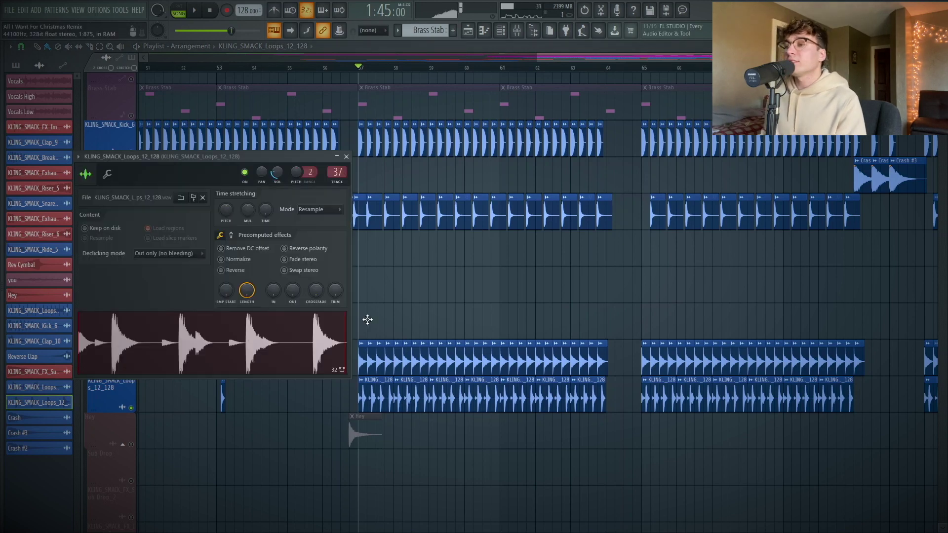
pyautogui.press('Escape')
# Step: Play the section around the bar 71 crash
pyautogui.press('space')
pyautogui.press('space')
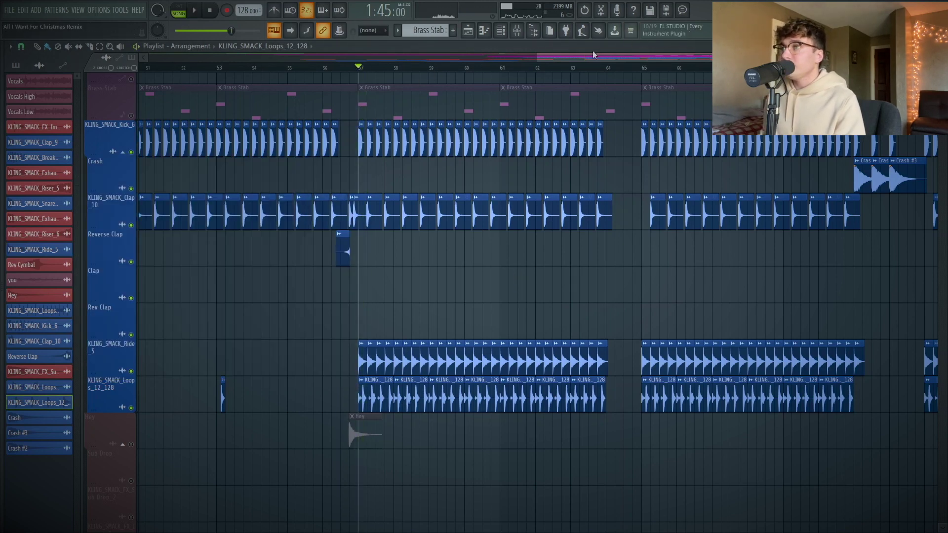
pyautogui.hscroll(8, 543, 69)
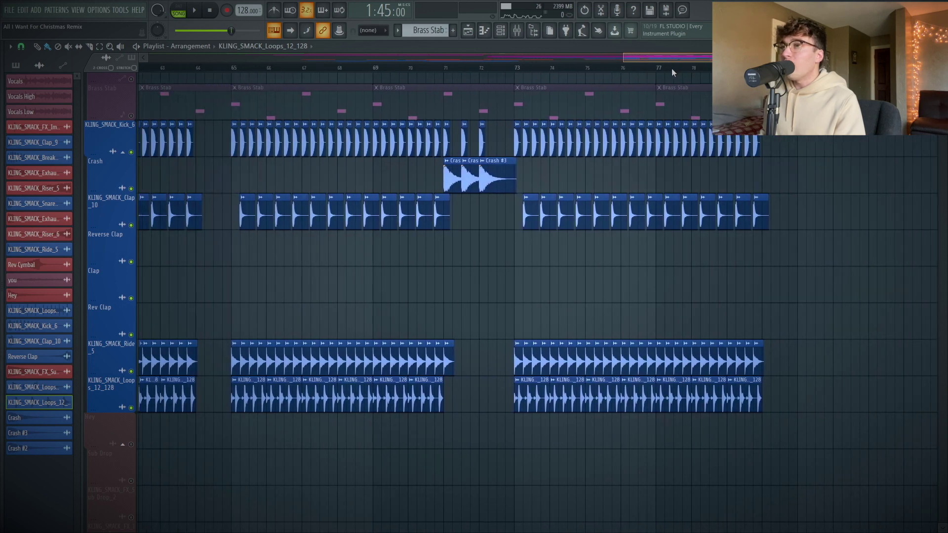
pyautogui.click(474, 69)
pyautogui.press('space')
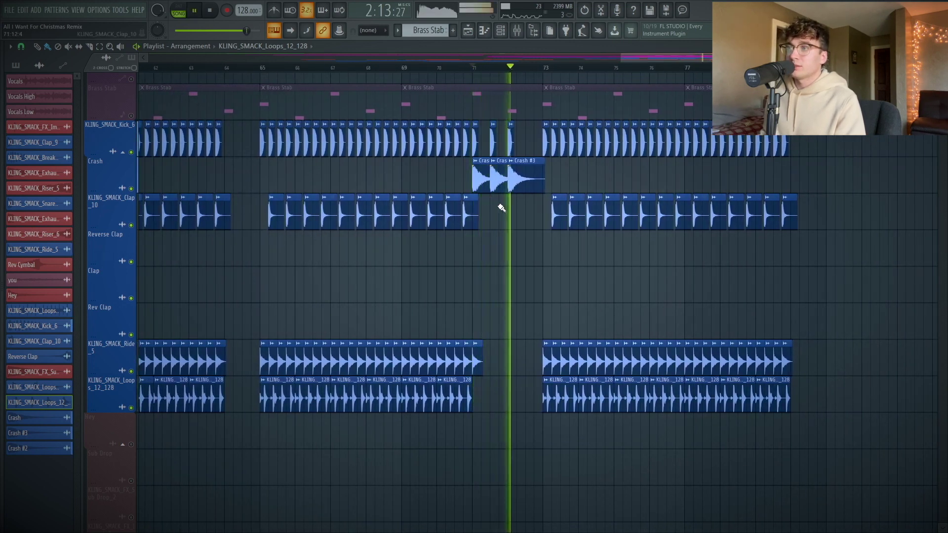
pyautogui.press('space')
# Step: Replay from bar 71 with all tracks, then solo the drum tracks
pyautogui.rightClick(132, 116)
pyautogui.rightClick(132, 116)
pyautogui.press('space')
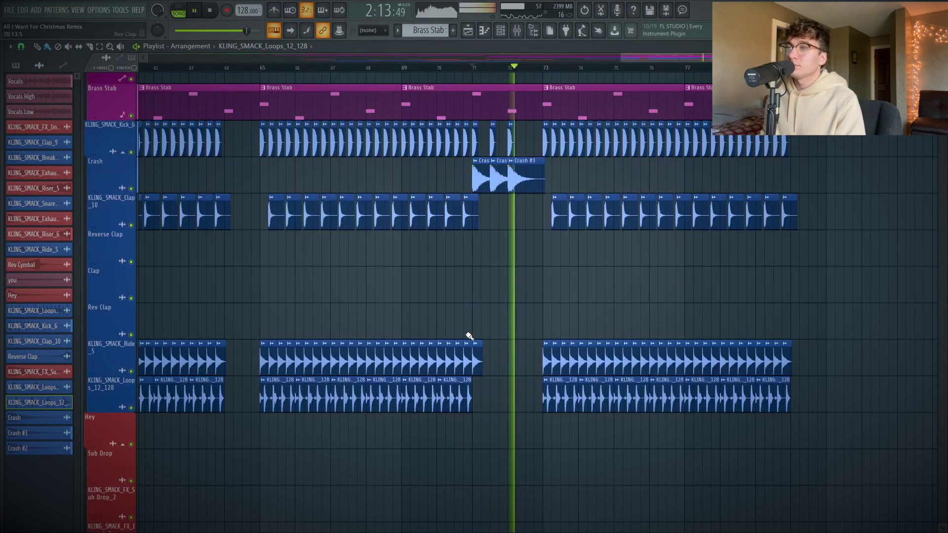
pyautogui.press('space')
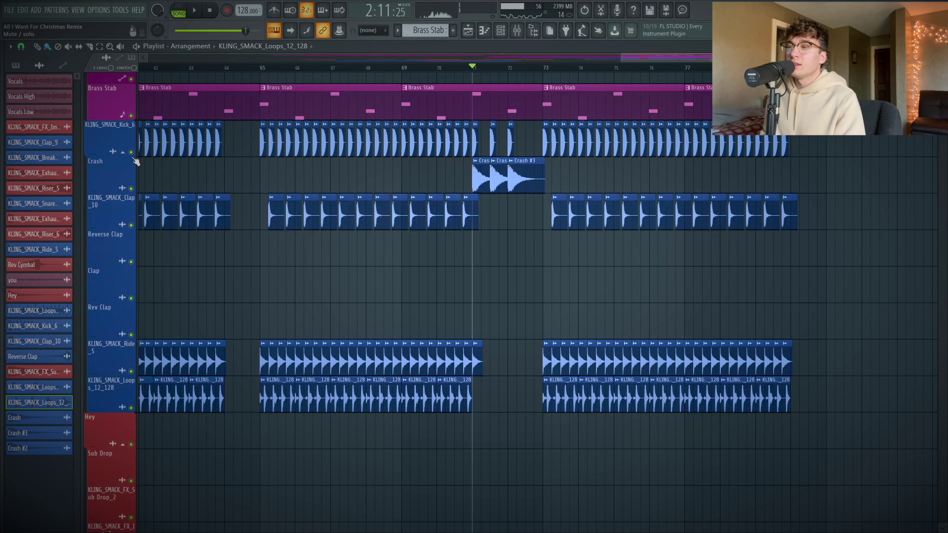
pyautogui.rightClick(132, 153)
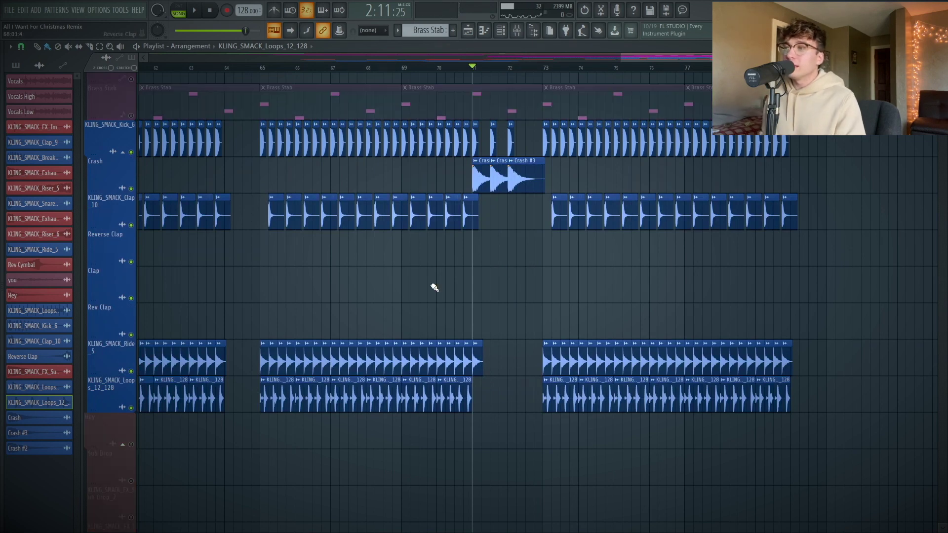
# Step: Zoom the playlist out and play the riser and exhaust build from just before bar 57
pyautogui.hscroll(-10, 360, 430)
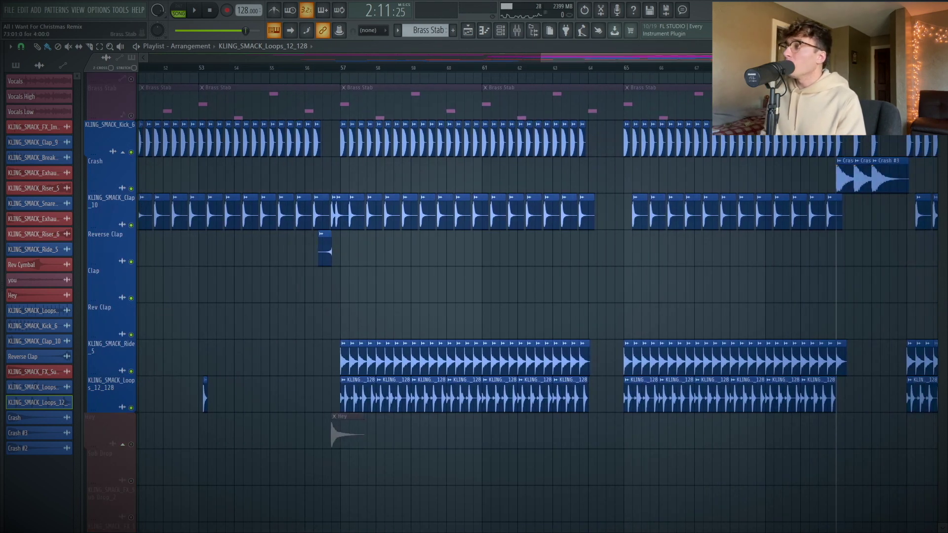
pyautogui.scroll(8, 675, 168)
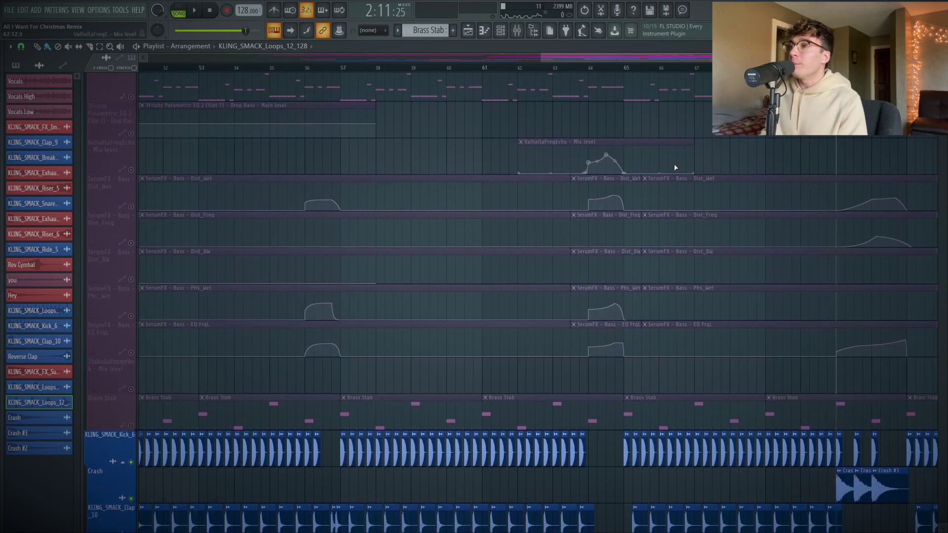
pyautogui.scroll(-9, 675, 168)
pyautogui.moveTo(563, 74); pyautogui.dragTo(838, 471)
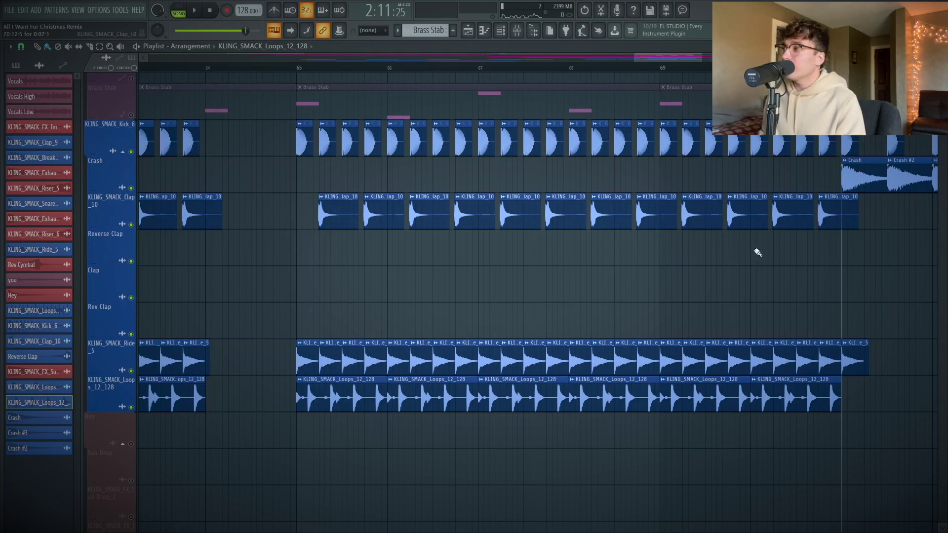
pyautogui.rightClick(591, 259)
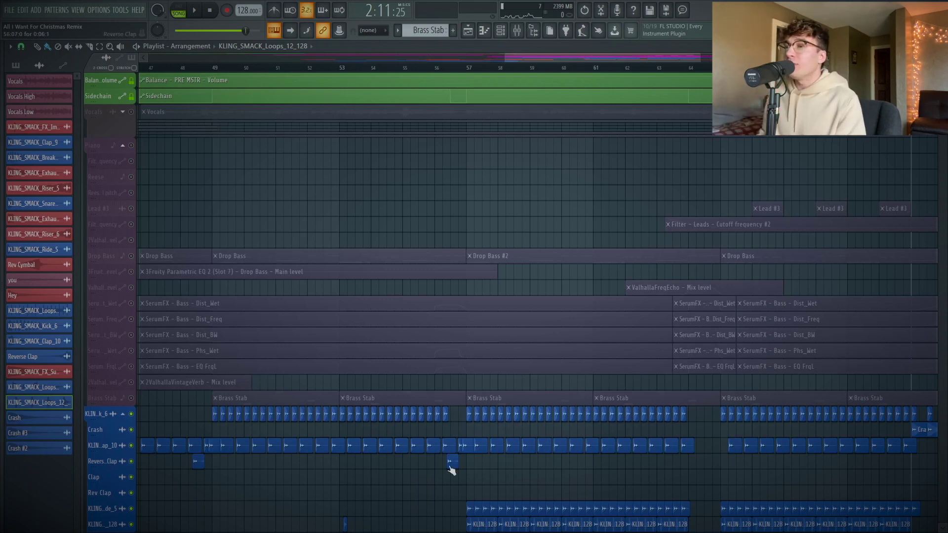
pyautogui.scroll(5, 438, 374)
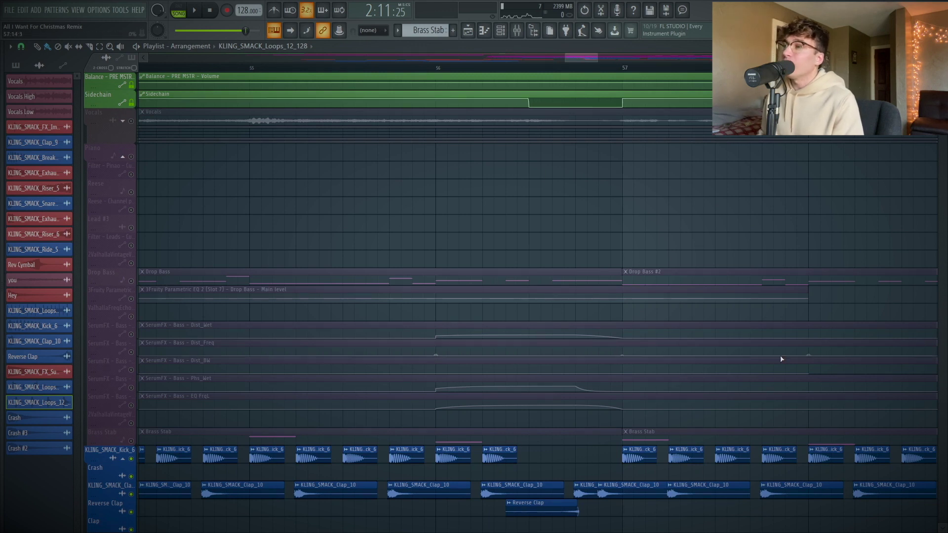
pyautogui.scroll(-5, 356, 71)
pyautogui.click(344, 73)
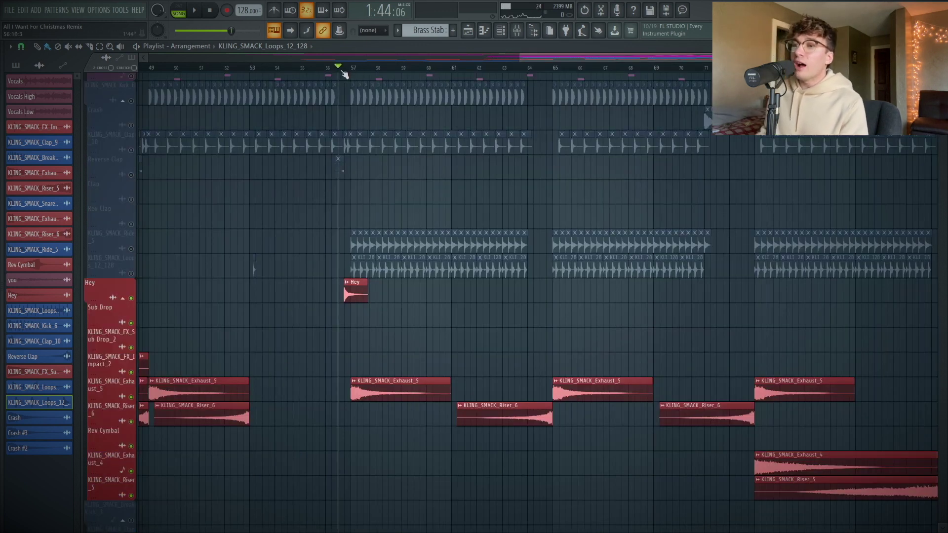
pyautogui.press('space')
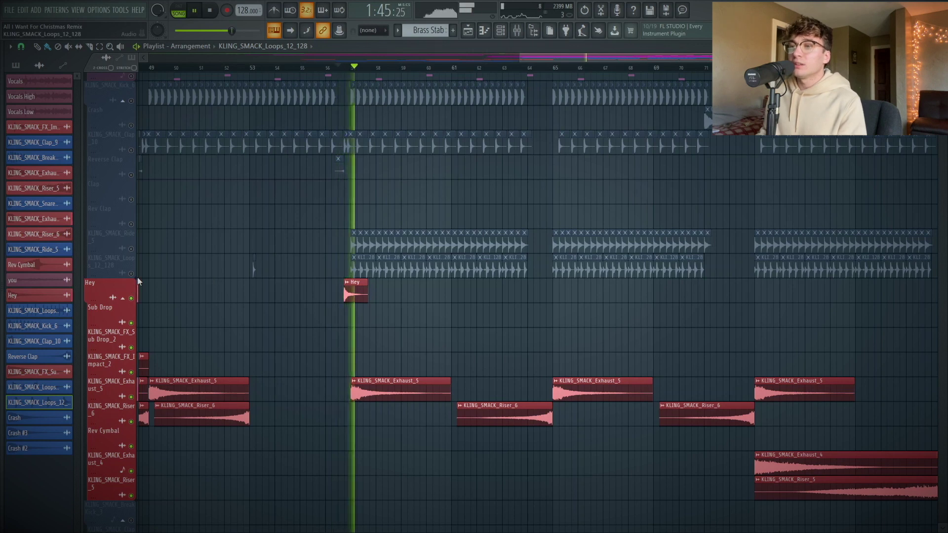
pyautogui.press('space')
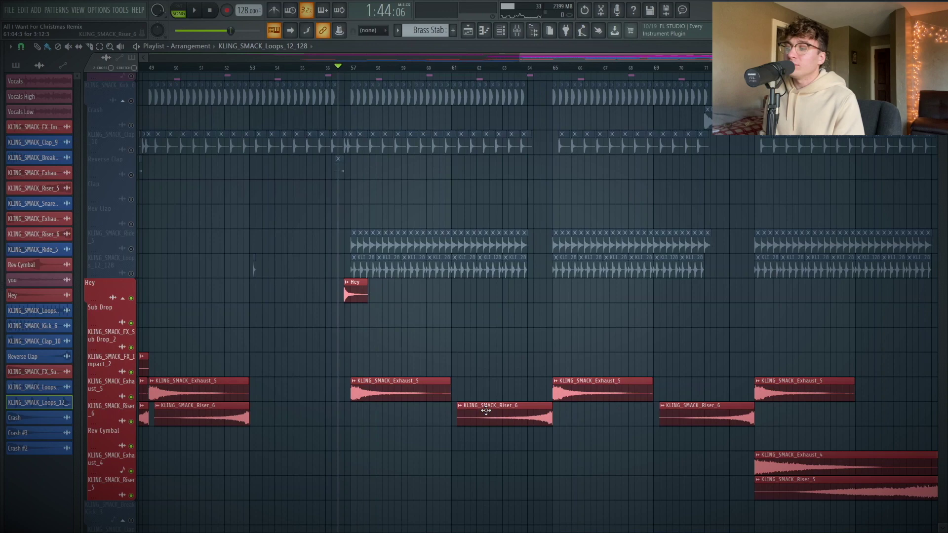
pyautogui.scroll(15, 486, 409)
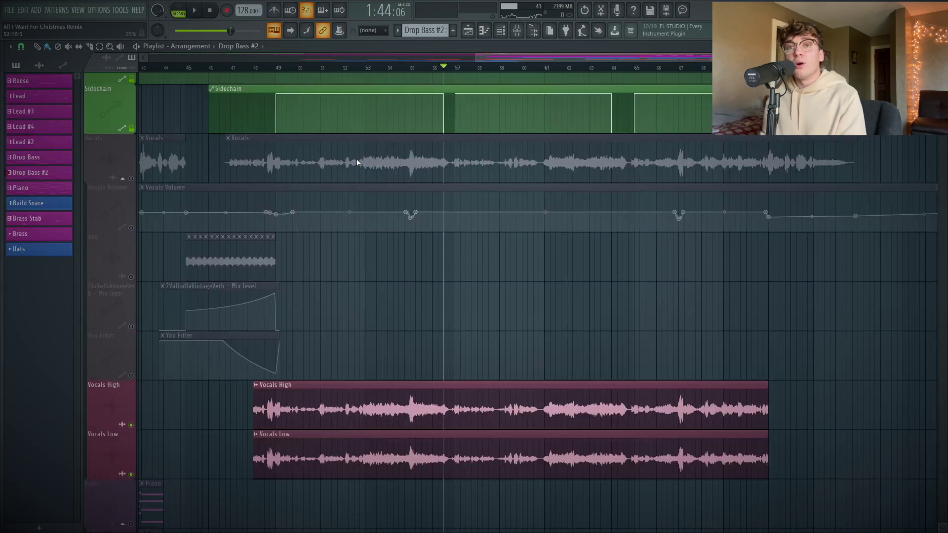
# Step: Toggle the Vocals track's mute on and off
pyautogui.click(131, 216)
pyautogui.scroll(-1, 131, 216)
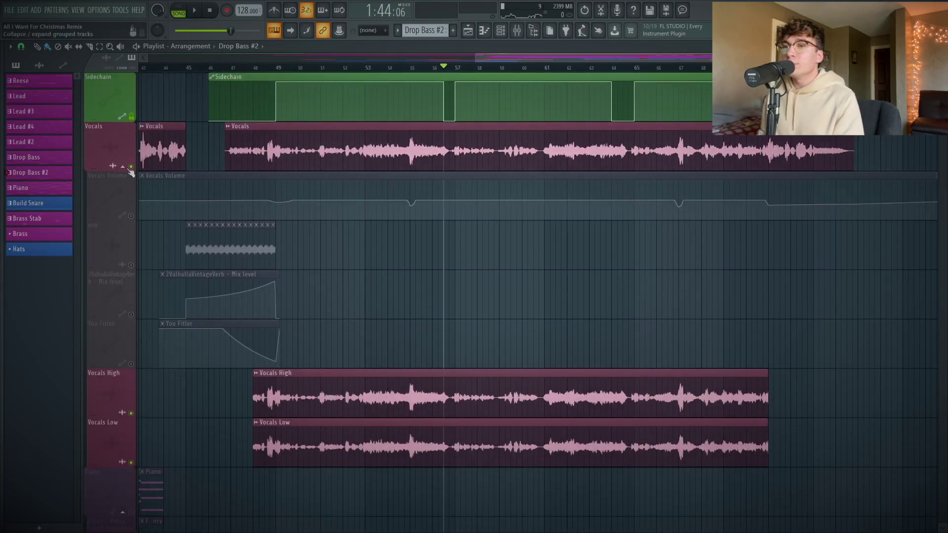
pyautogui.click(131, 166)
# Step: Check the Vocals High and Vocals Low clip settings, then play the vocals from bar 56
pyautogui.doubleClick(350, 386)
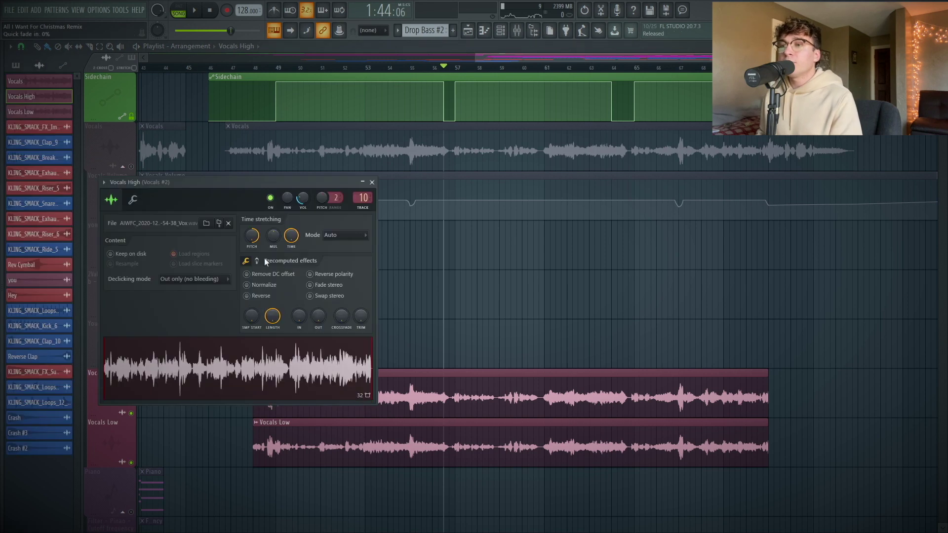
pyautogui.doubleClick(482, 457)
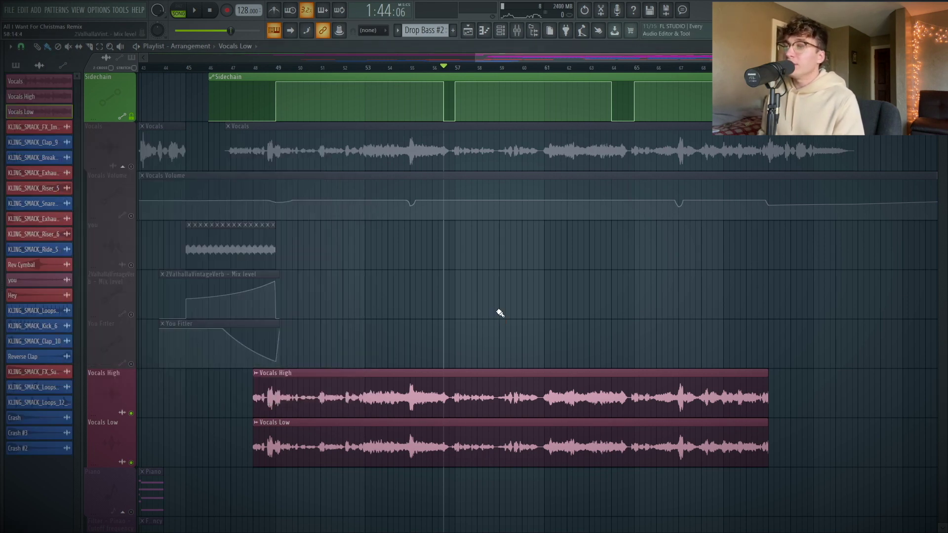
pyautogui.press('Escape')
pyautogui.press('space')
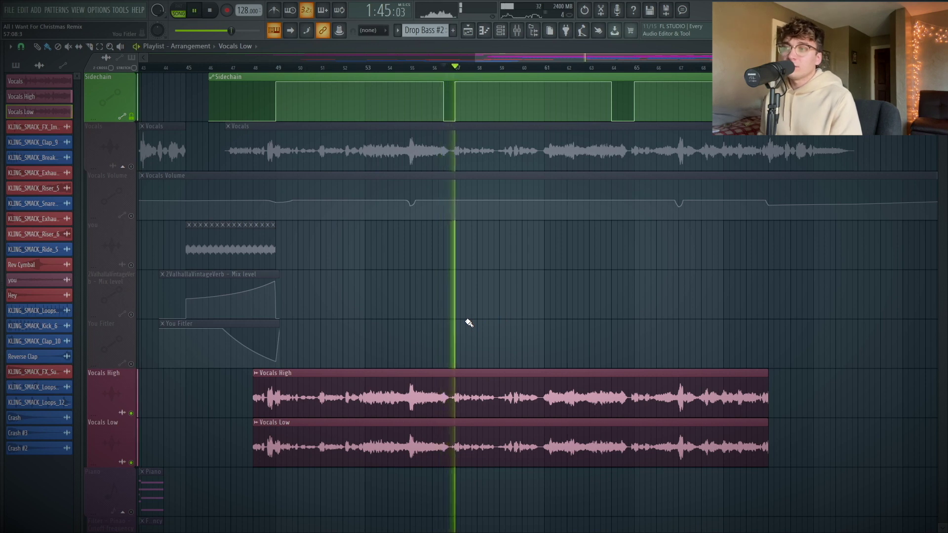
pyautogui.press('space')
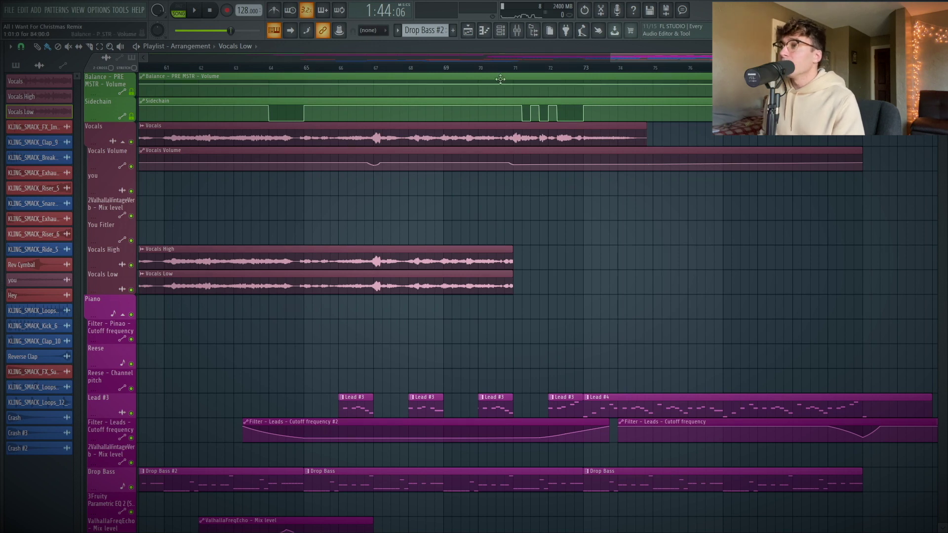
# Step: Mute the vocal group tracks and play from bar 66
pyautogui.click(305, 68)
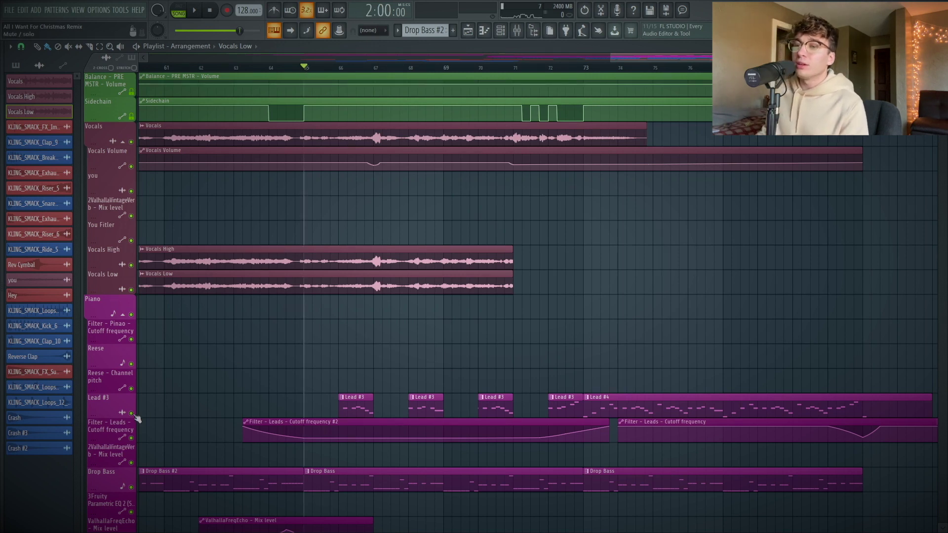
pyautogui.hotkey('ctrl', 'm')
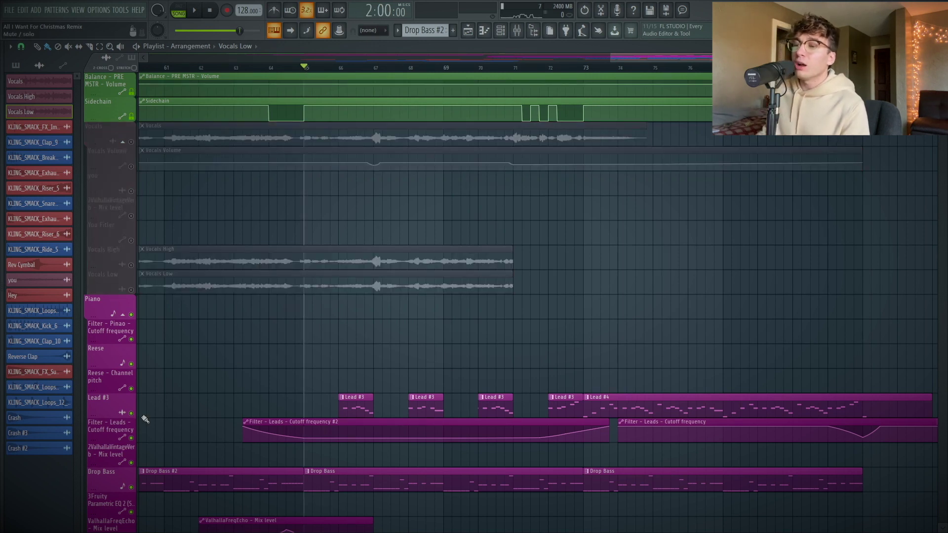
pyautogui.click(339, 68)
pyautogui.press('space')
# Step: Solo the lead tracks briefly, clear the solo, and play the drop from bar 73
pyautogui.rightClick(132, 439)
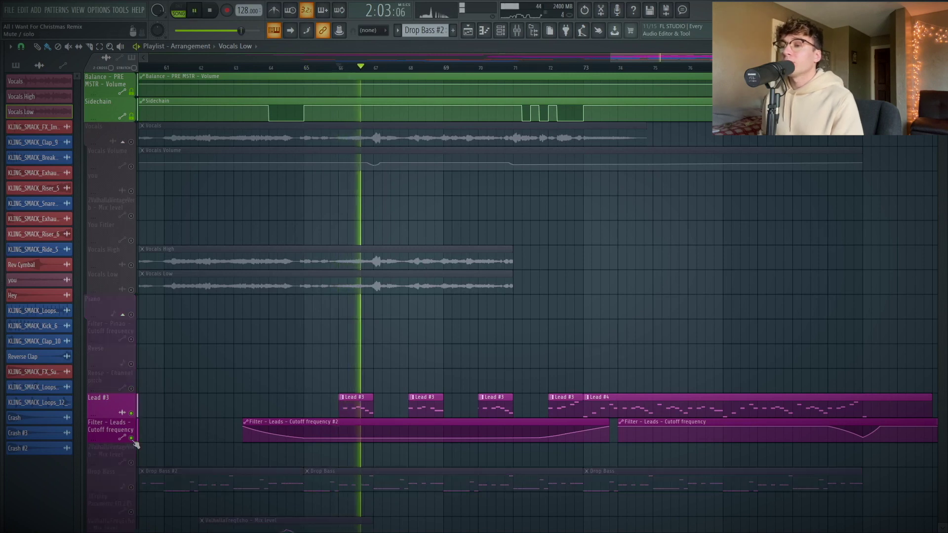
pyautogui.press('space')
pyautogui.rightClick(131, 439)
pyautogui.click(595, 70)
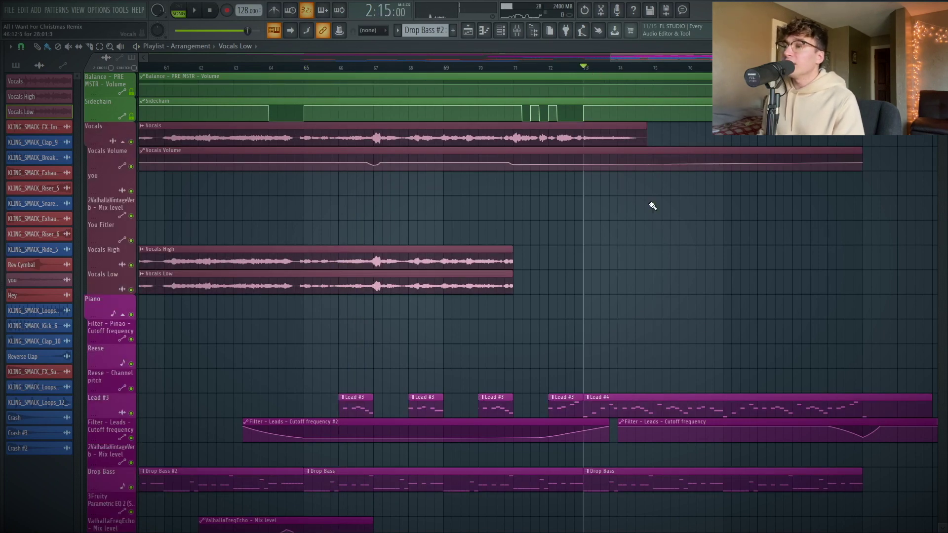
pyautogui.press('space')
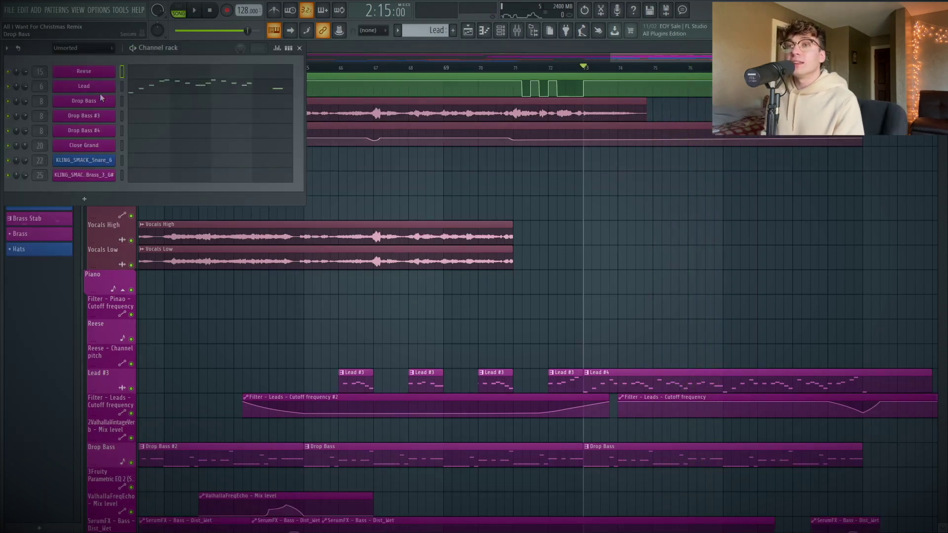
# Step: Review the Fruity Compressor on the Leads mixer insert, then close it
pyautogui.click(519, 31)
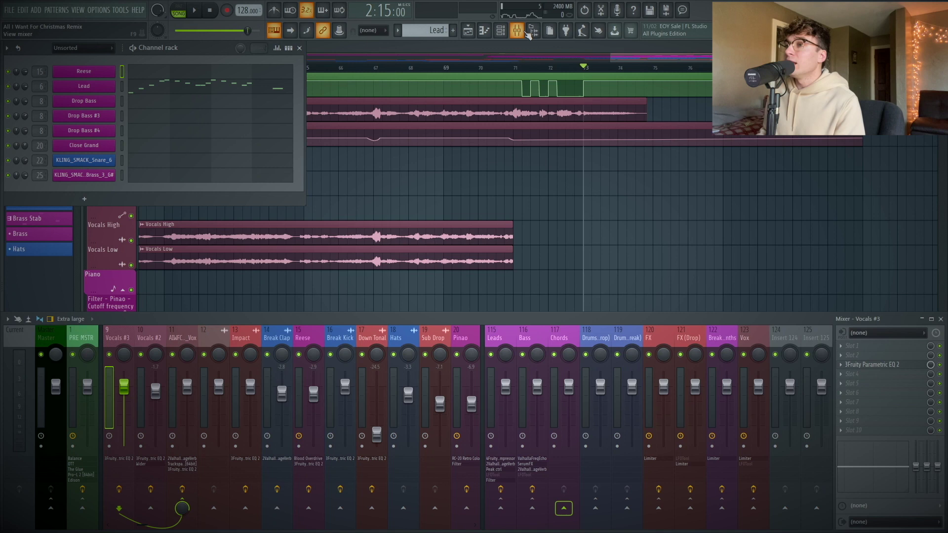
pyautogui.click(492, 341)
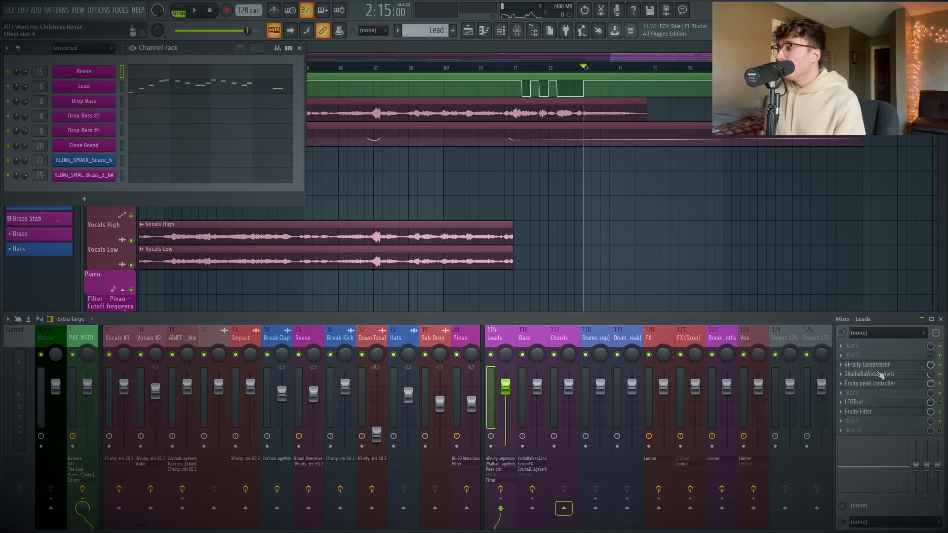
pyautogui.click(901, 368)
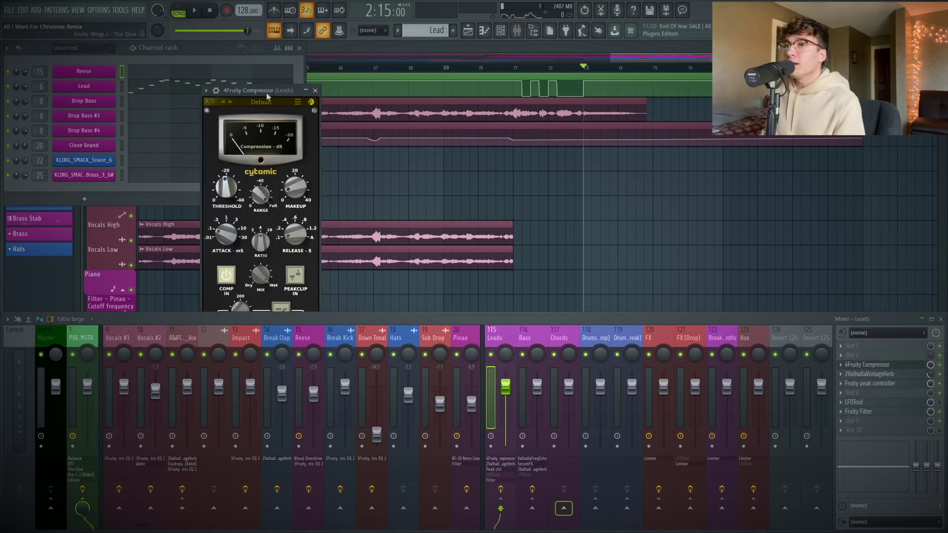
pyautogui.moveTo(288, 94); pyautogui.dragTo(374, 71)
pyautogui.click(401, 67)
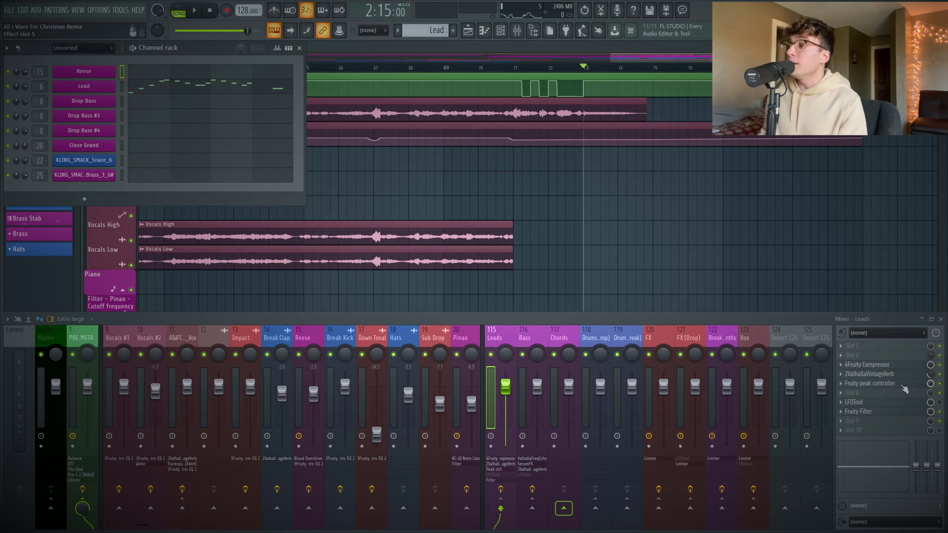
# Step: Play the drop from bar 73 and stop playback
pyautogui.scroll(-3, 757, 237)
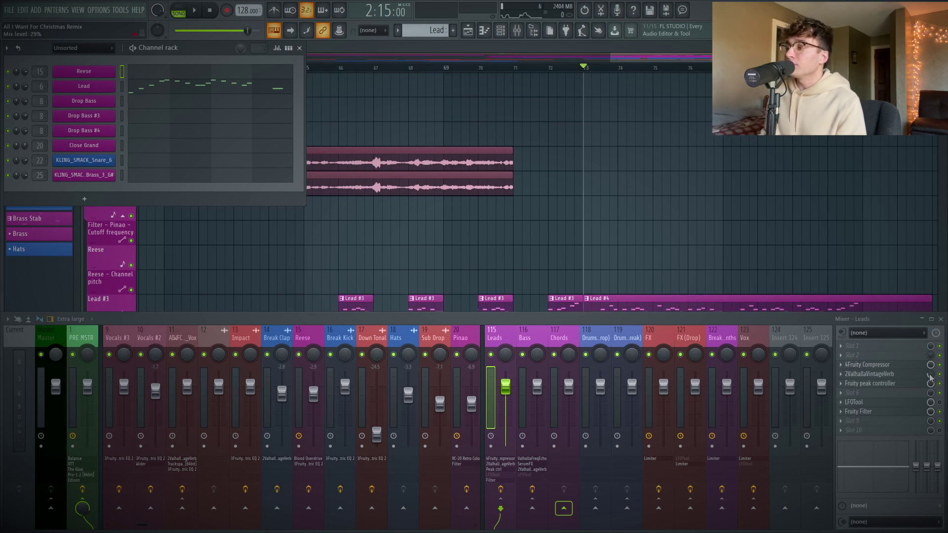
pyautogui.press('space')
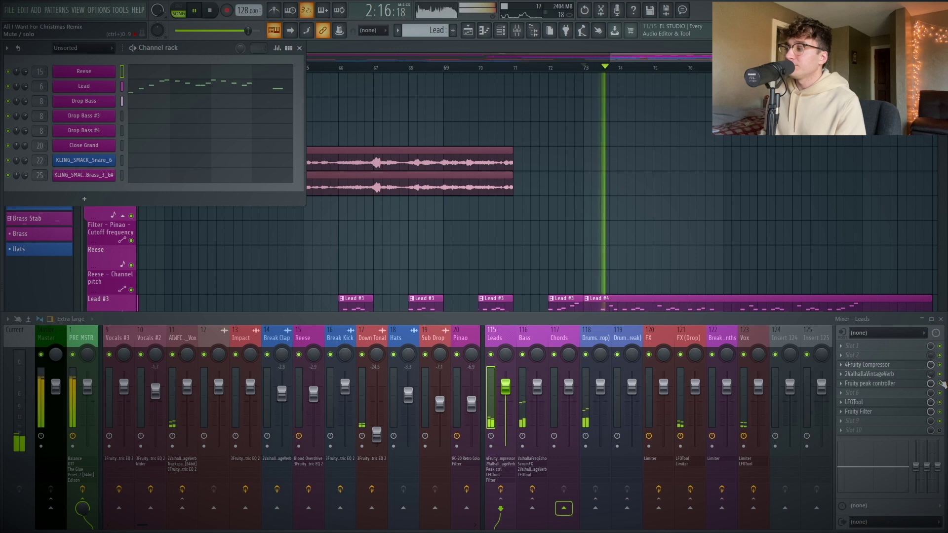
pyautogui.press('space')
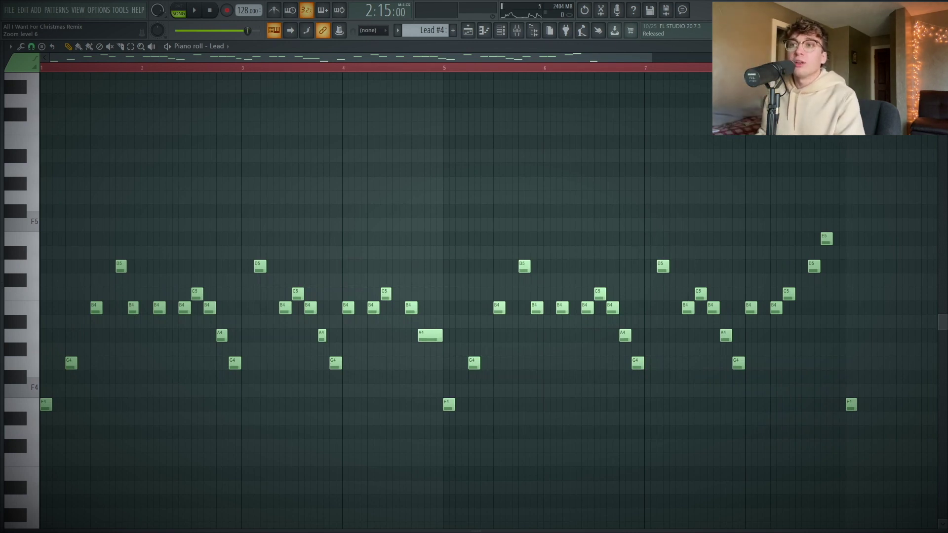
# Step: Audition the Lead #4 melody alone in pattern mode, playing from bar 2 and then bar 3
pyautogui.click(178, 10)
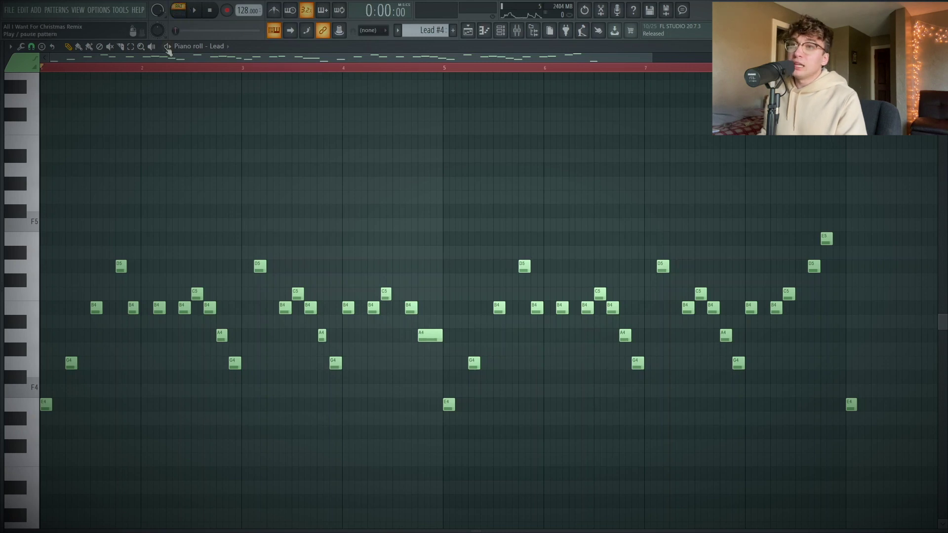
pyautogui.click(141, 70)
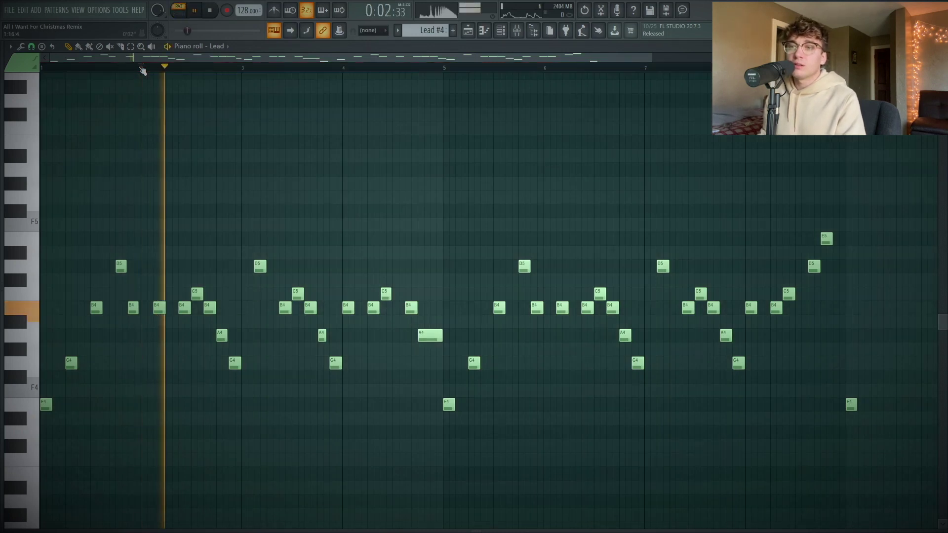
pyautogui.press('space')
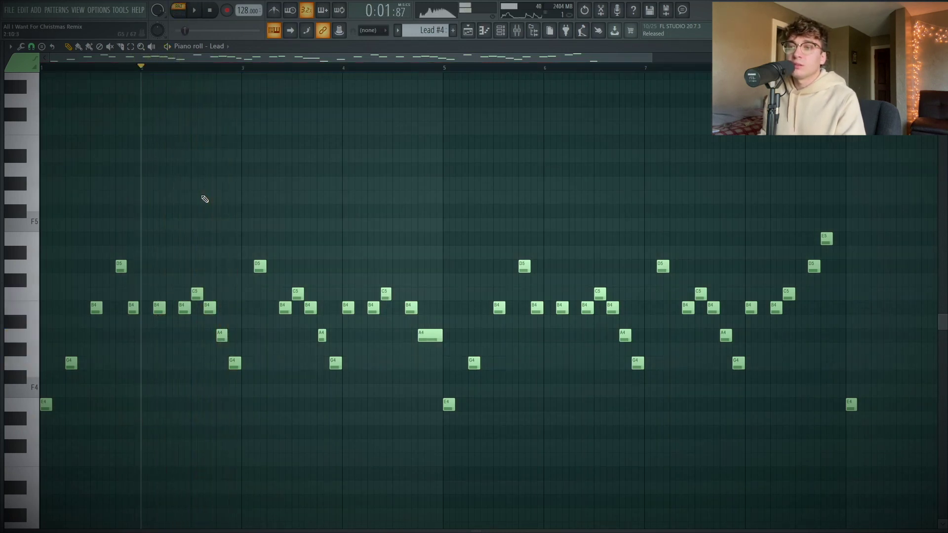
pyautogui.click(243, 67)
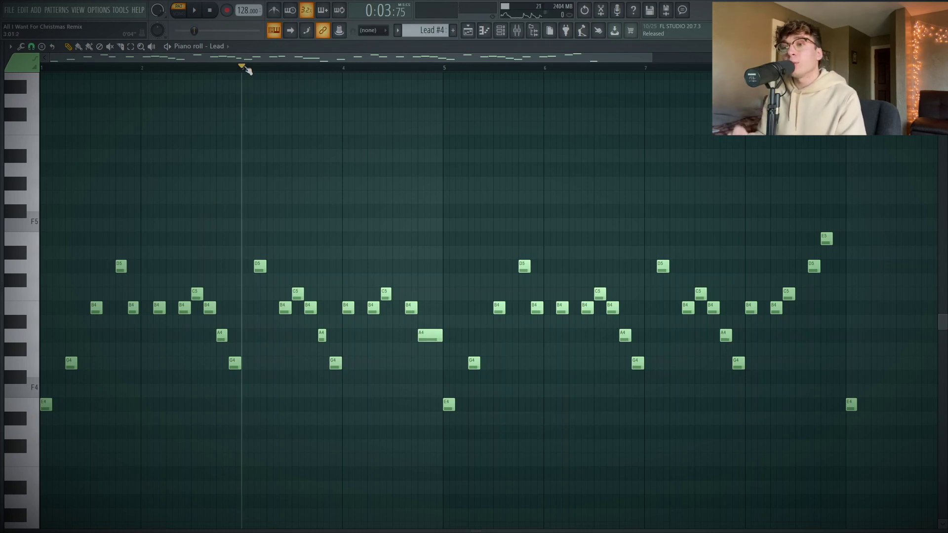
pyautogui.press('space')
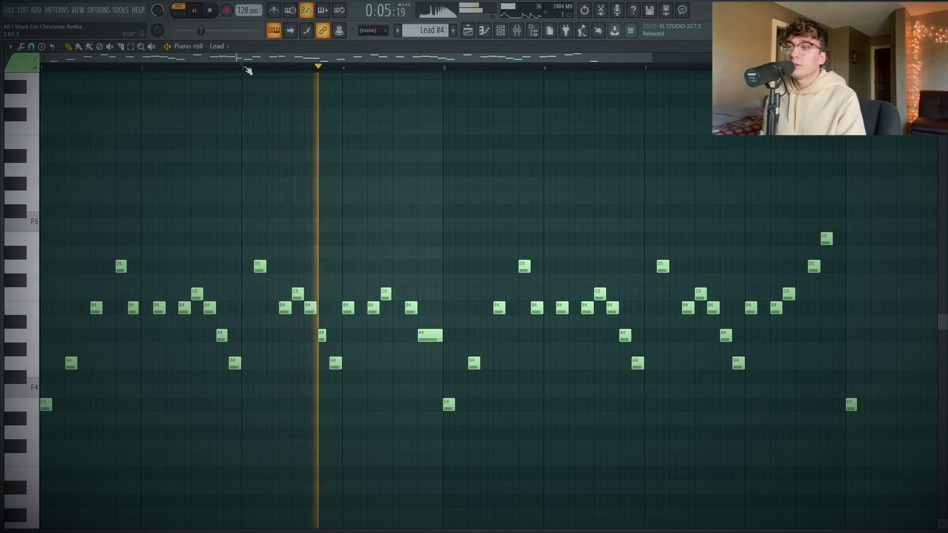
pyautogui.press('space')
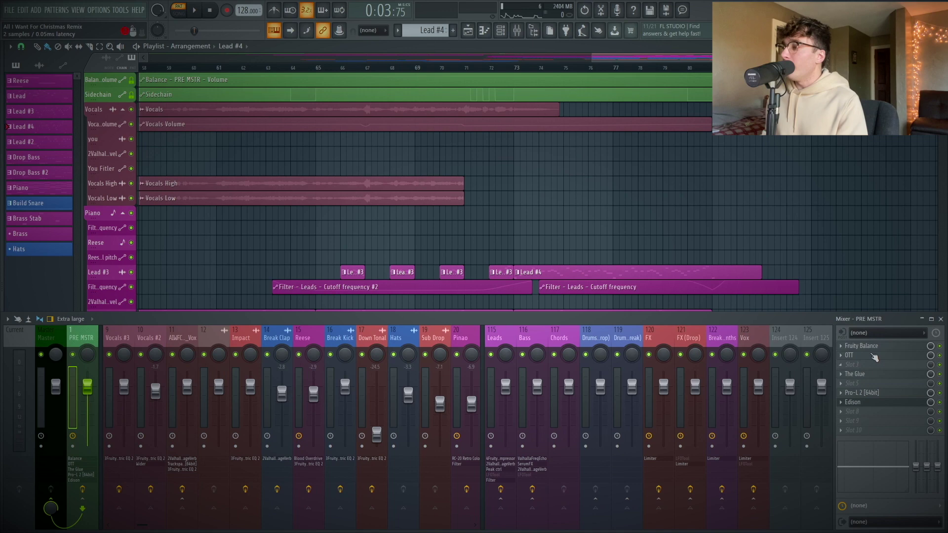
# Step: Move Fruity Balance to the end of the PRE MSTR chain and back to the first slot
pyautogui.click(871, 346)
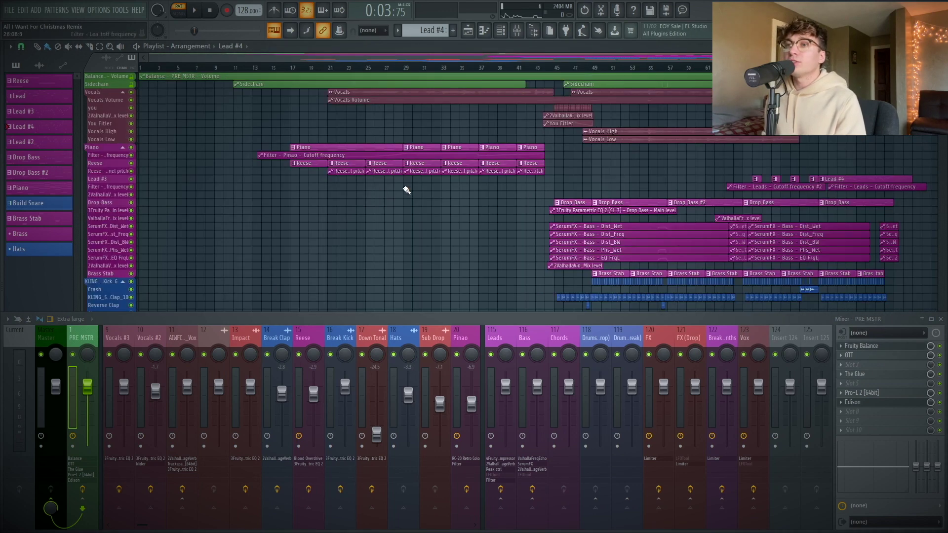
pyautogui.moveTo(896, 173); pyautogui.dragTo(244, 74)
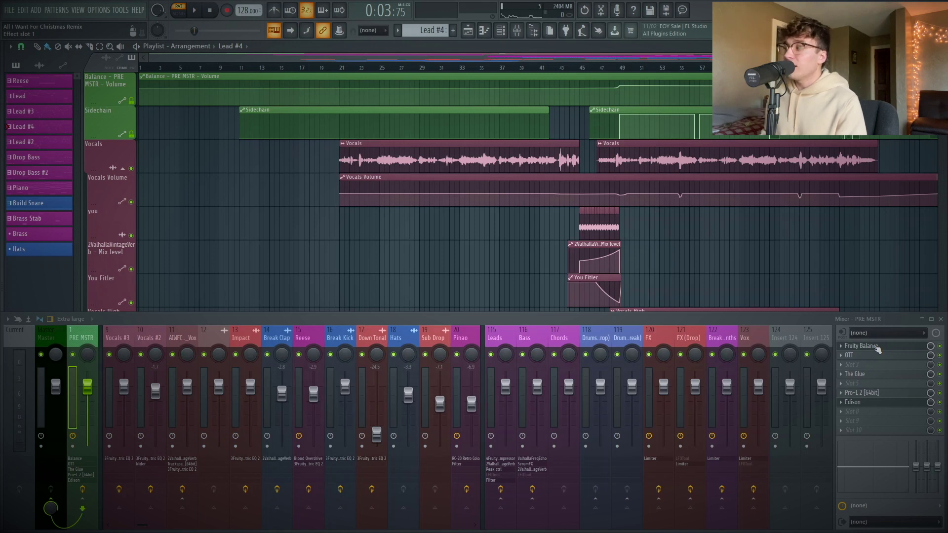
pyautogui.moveTo(877, 349); pyautogui.dragTo(877, 397)
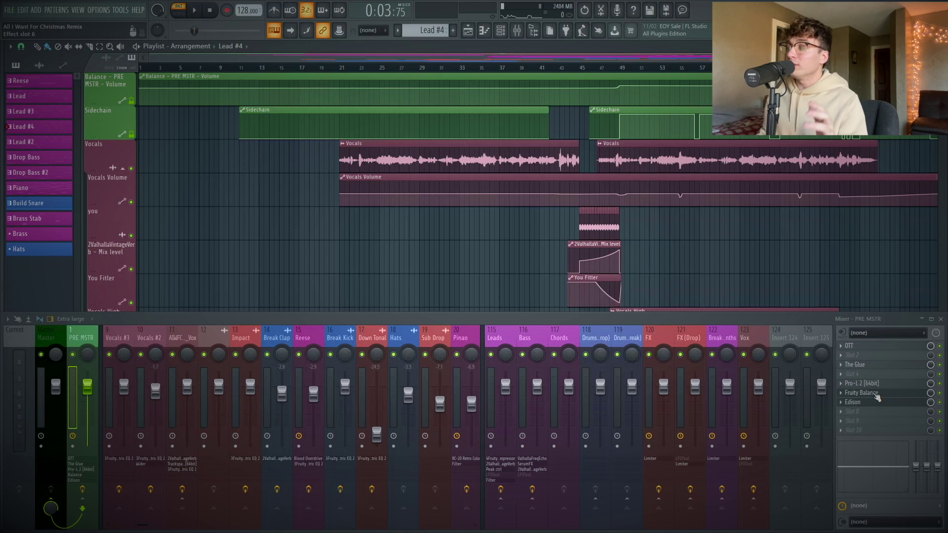
pyautogui.moveTo(877, 397); pyautogui.dragTo(877, 350)
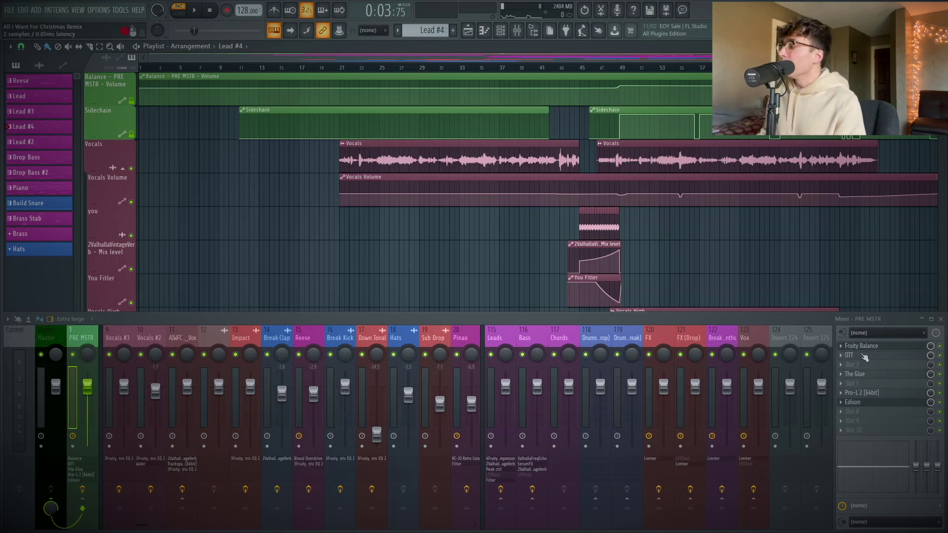
# Step: Inspect OTT and The Glue on the pre-master, then bring up the Pro-L 2 limiter
pyautogui.click(865, 356)
pyautogui.click(216, 154)
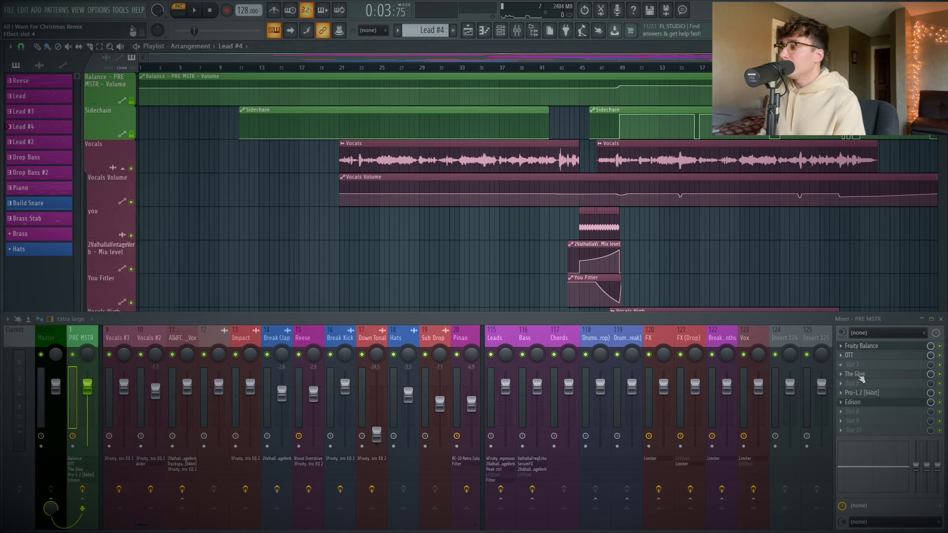
pyautogui.click(862, 377)
pyautogui.moveTo(298, 90); pyautogui.dragTo(318, 79)
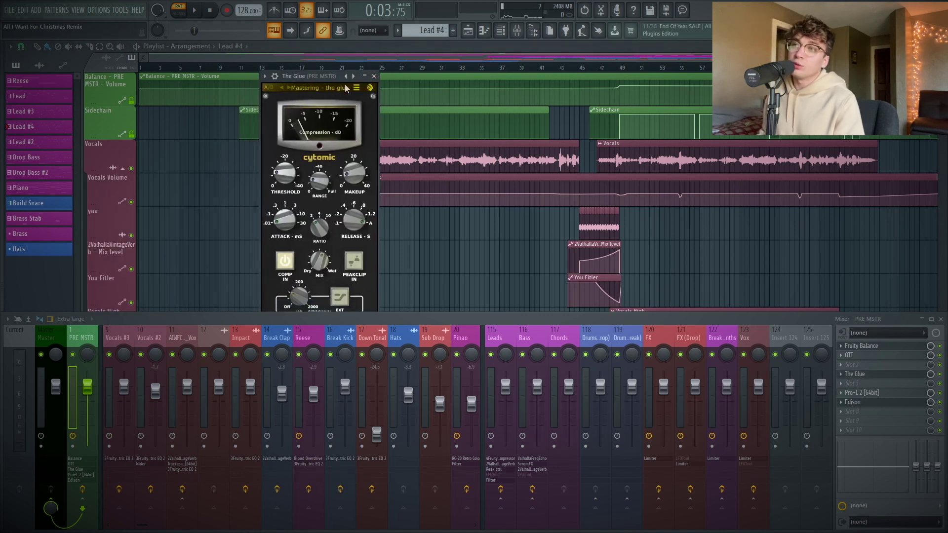
pyautogui.click(374, 76)
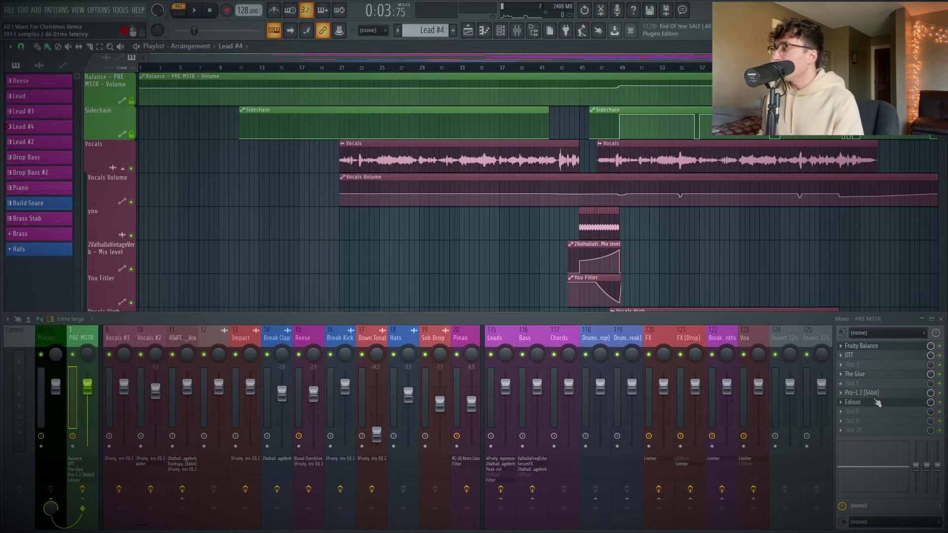
pyautogui.click(869, 393)
# Step: Show Pro-L 2's preset list with Loud's EDM - Aggressive and Tight preset checked
pyautogui.moveTo(256, 109); pyautogui.dragTo(390, 81)
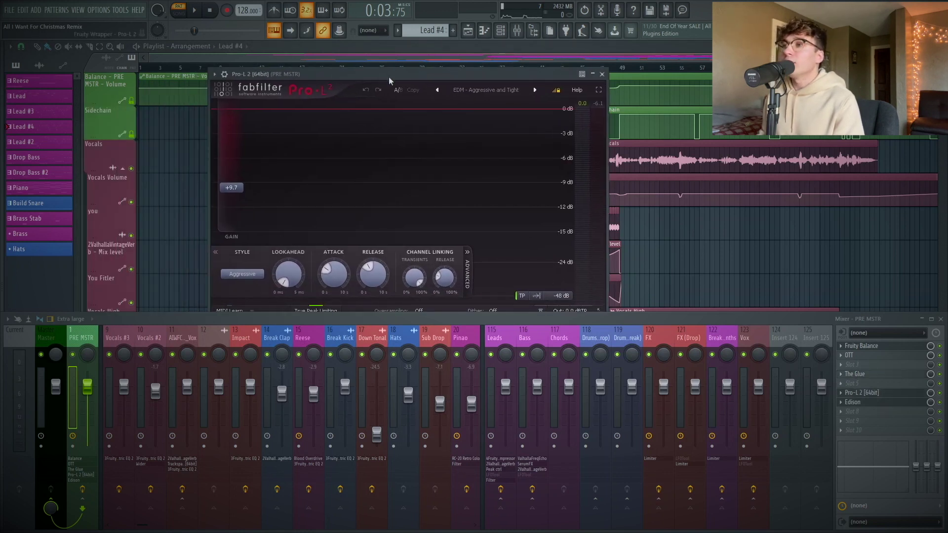
pyautogui.click(496, 90)
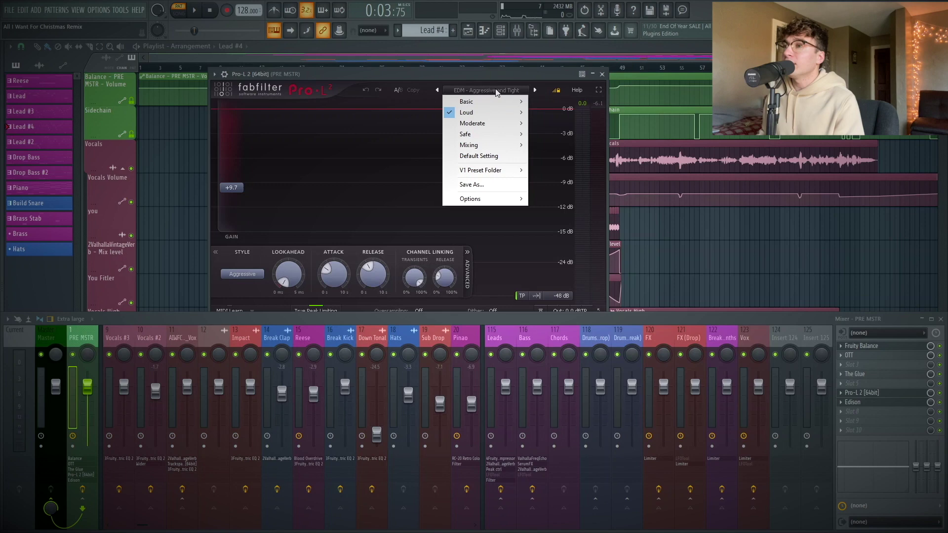
pyautogui.moveTo(492, 113)
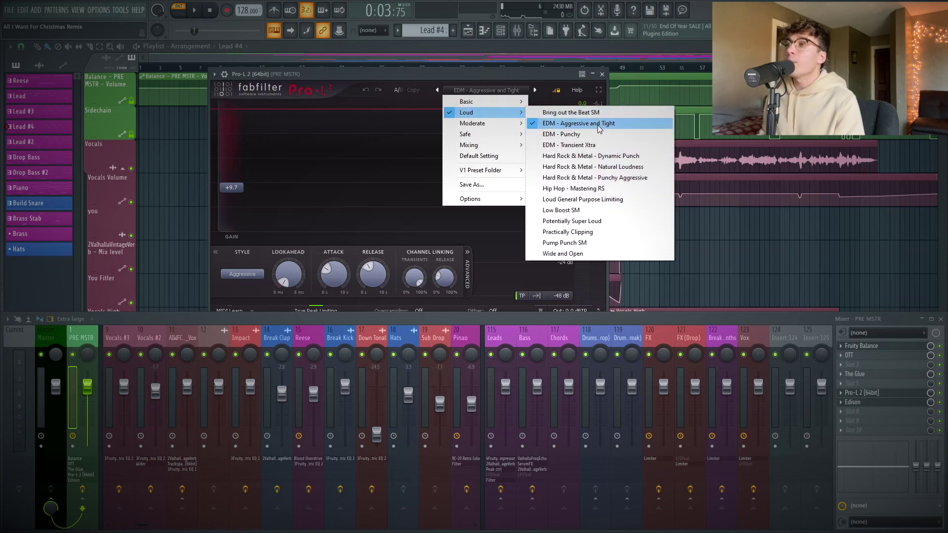